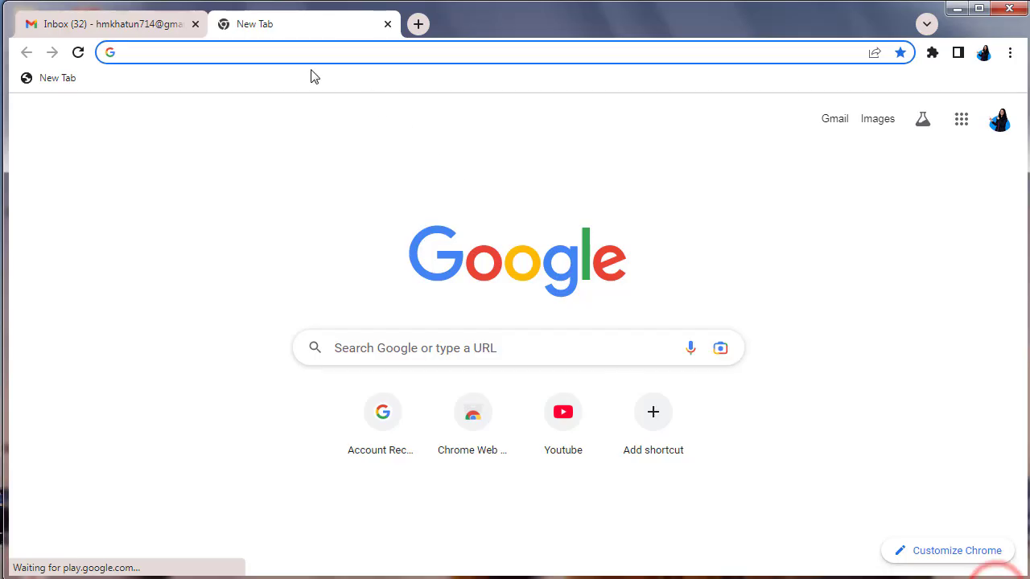
Search Google for 500px from the Chrome address bar
left_click(279, 55)
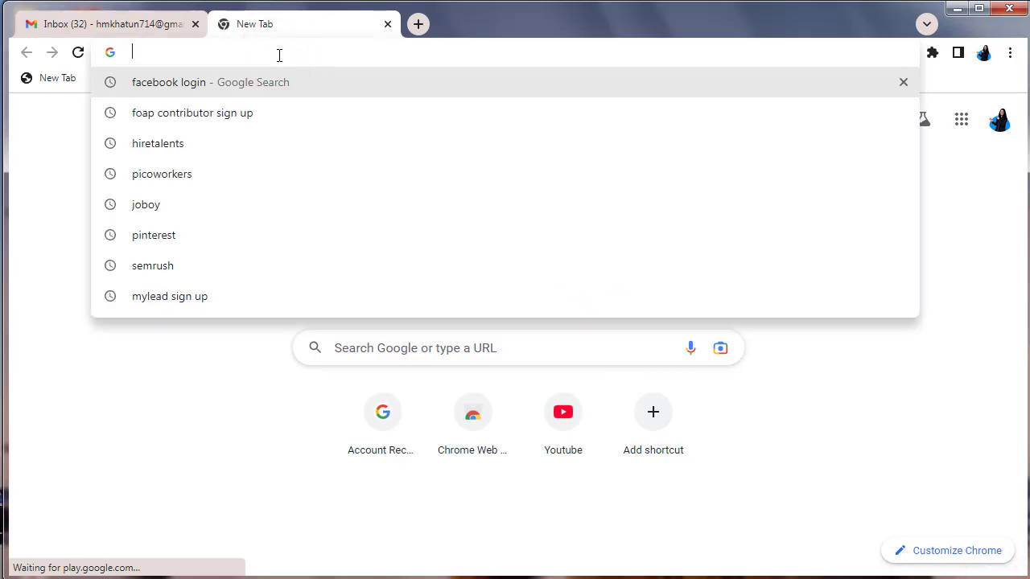
type("500")
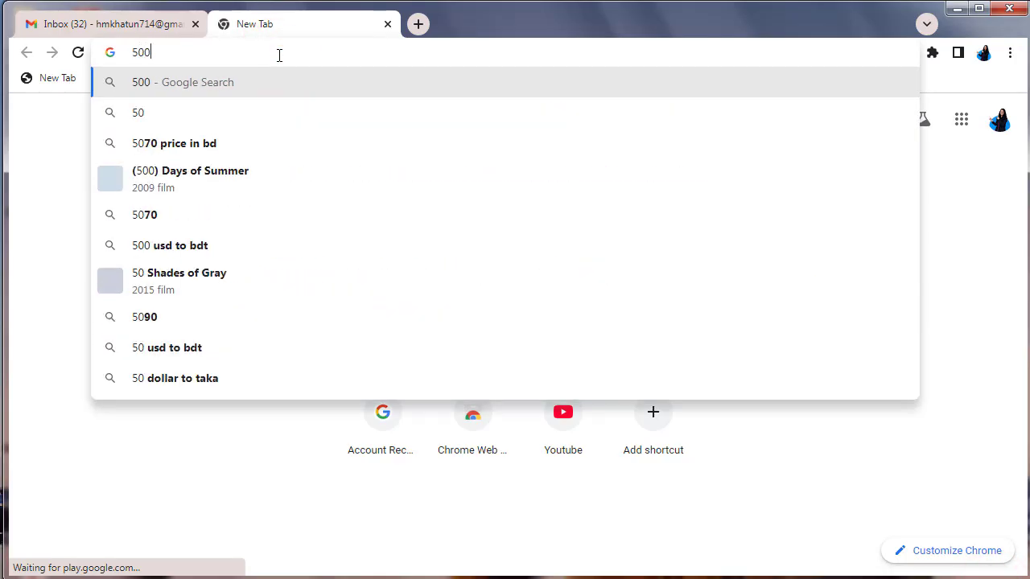
type("px")
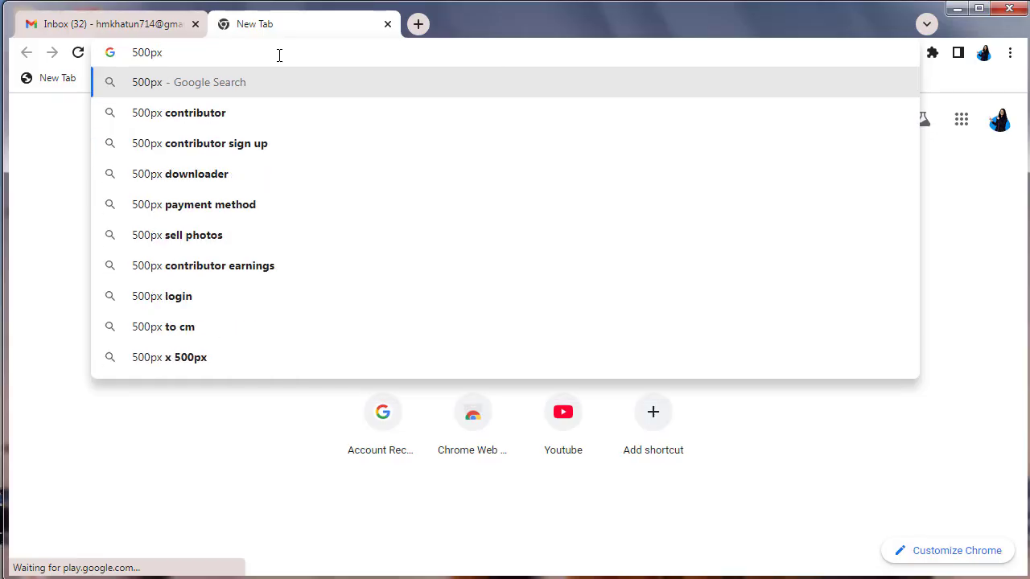
key("Return")
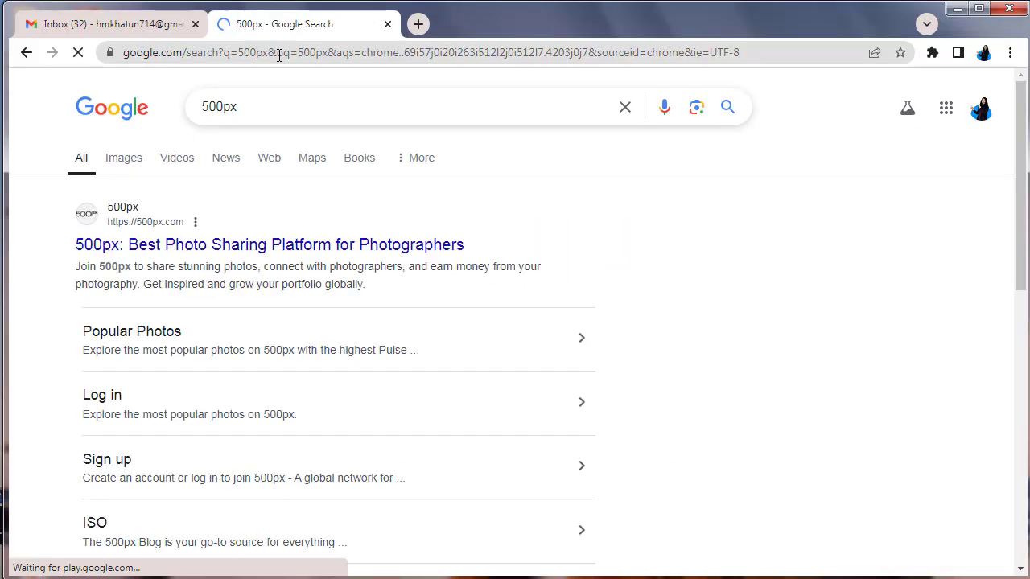
Open the 500px.com result and scroll the home page down to the footer links
left_click(217, 245)
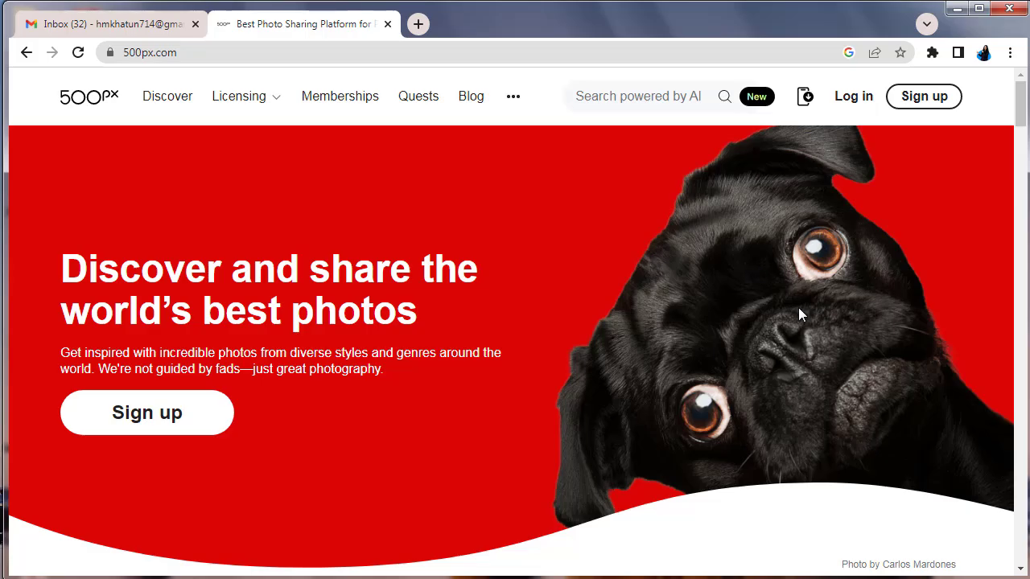
scroll(798, 310, "down", 5)
scroll(799, 314, "up", 5)
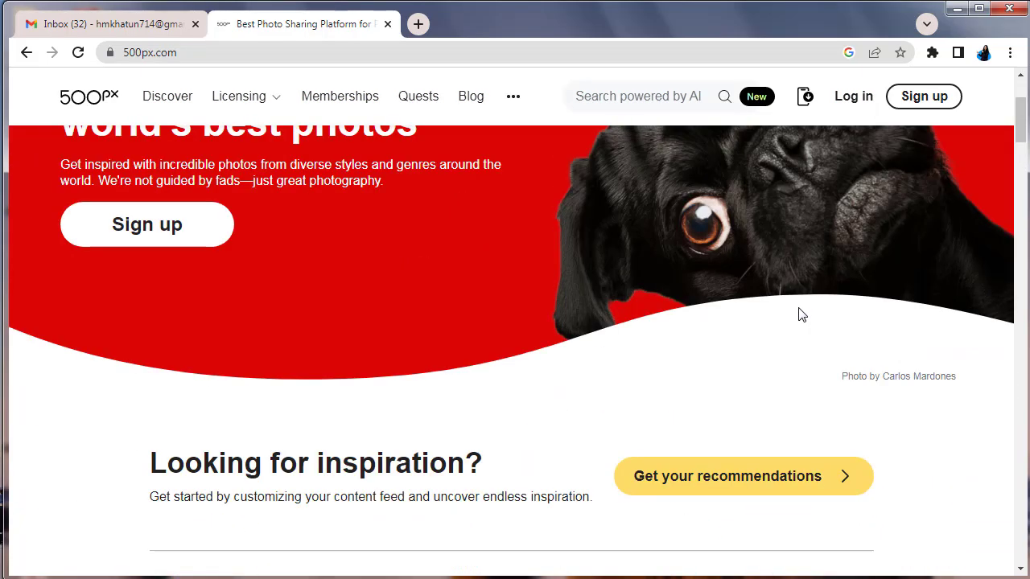
scroll(831, 340, "down", 6)
scroll(833, 342, "down", 12)
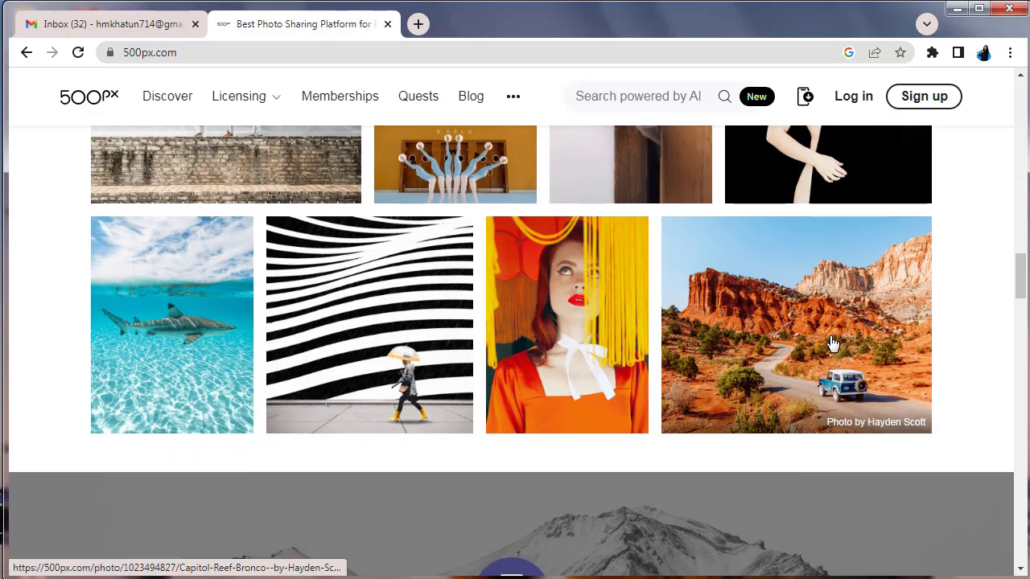
scroll(831, 339, "down", 10)
scroll(907, 329, "down", 10)
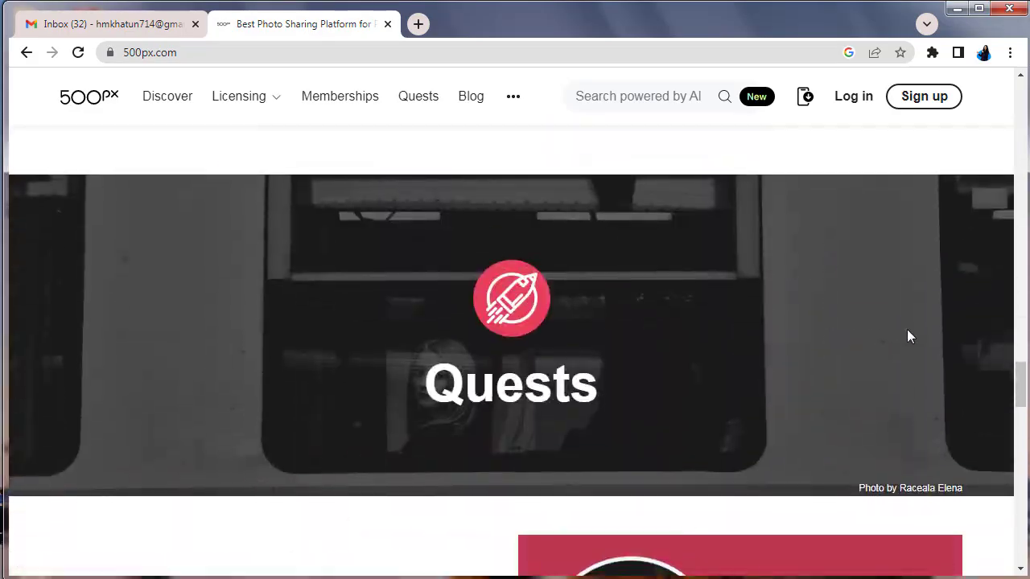
scroll(908, 336, "down", 10)
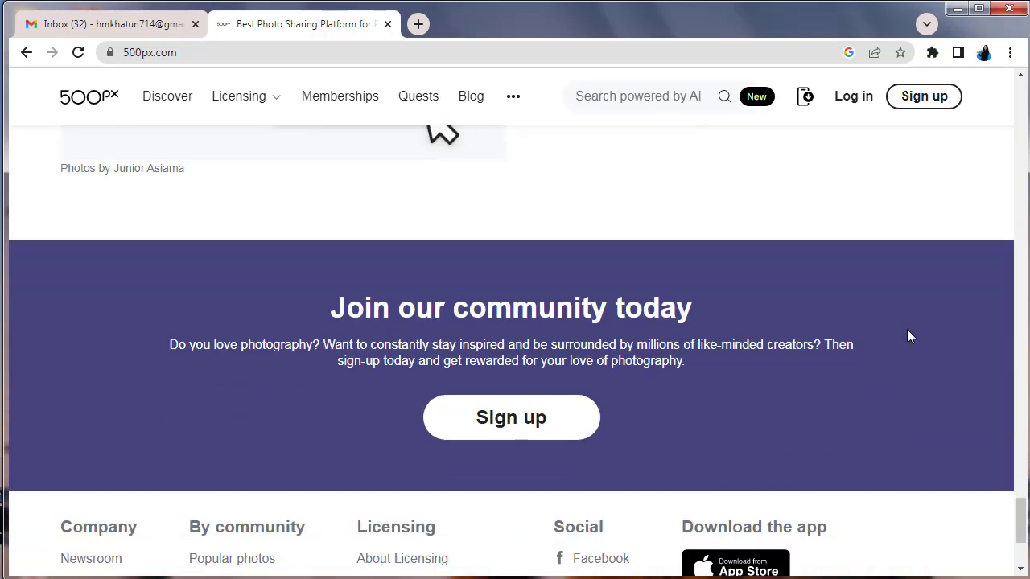
scroll(908, 336, "down", 3)
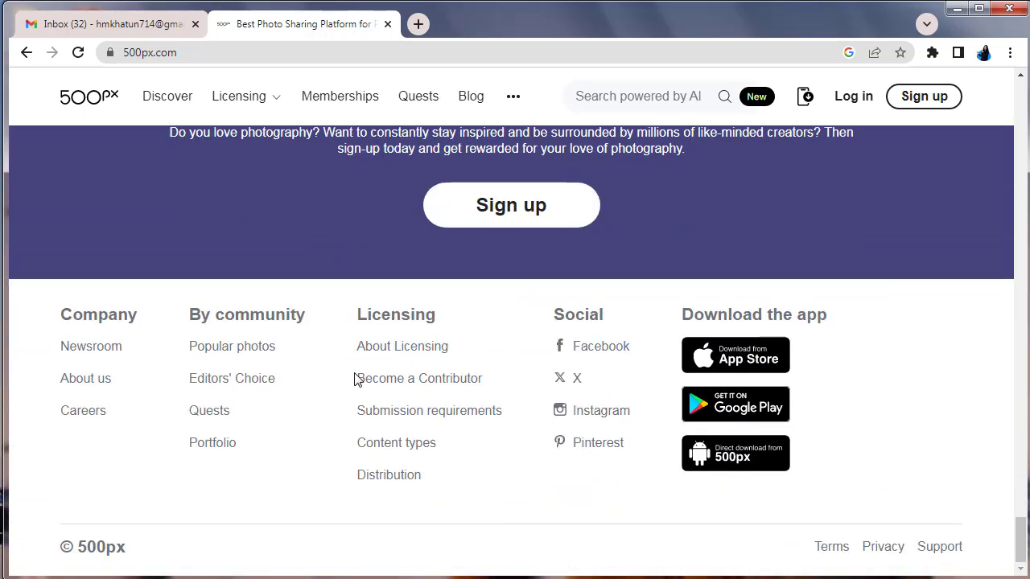
Open 'Become a Contributor' and scroll through the licensing Get Started page and back up
left_click(437, 378)
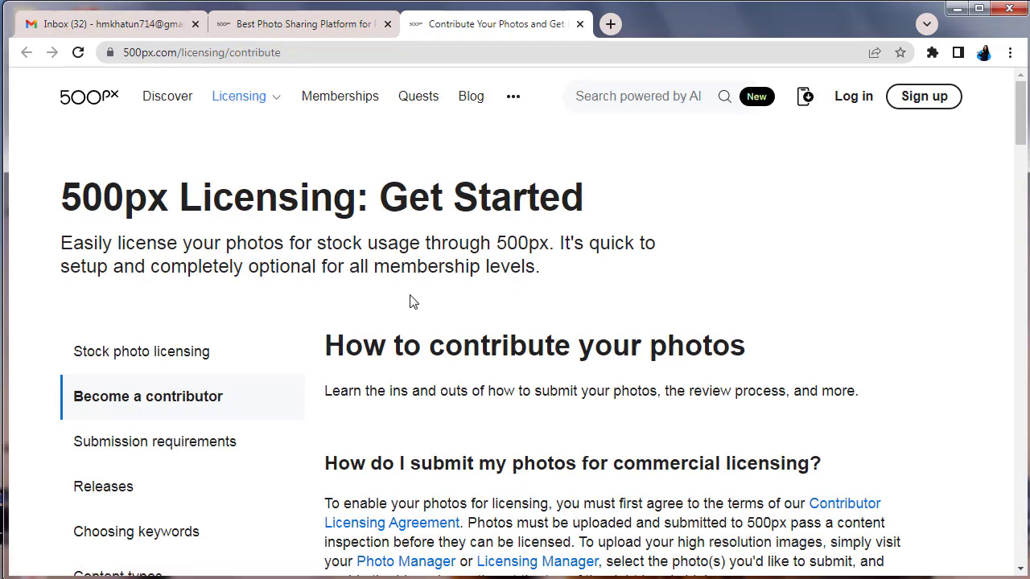
scroll(908, 326, "down", 4)
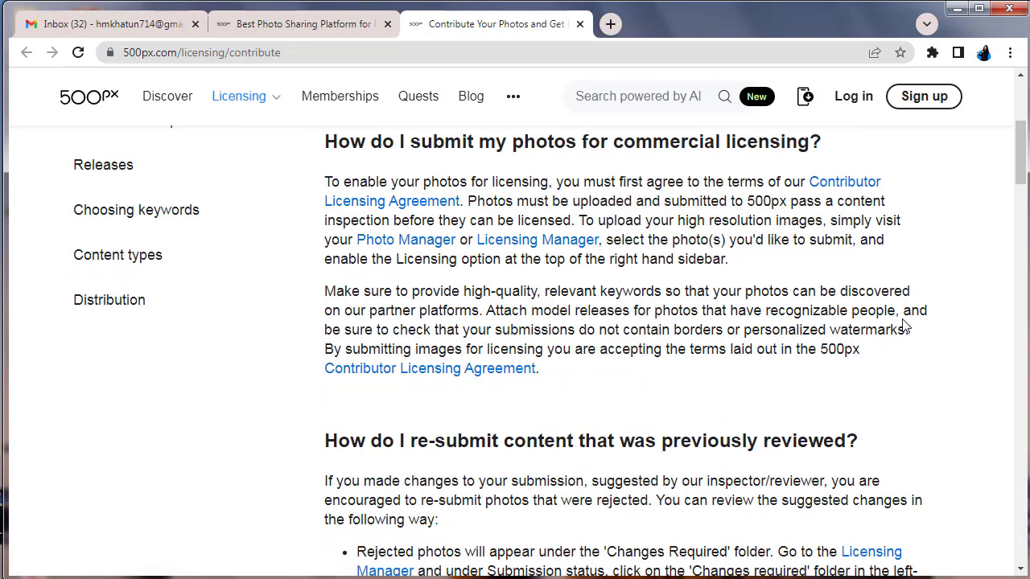
scroll(888, 427, "down", 8)
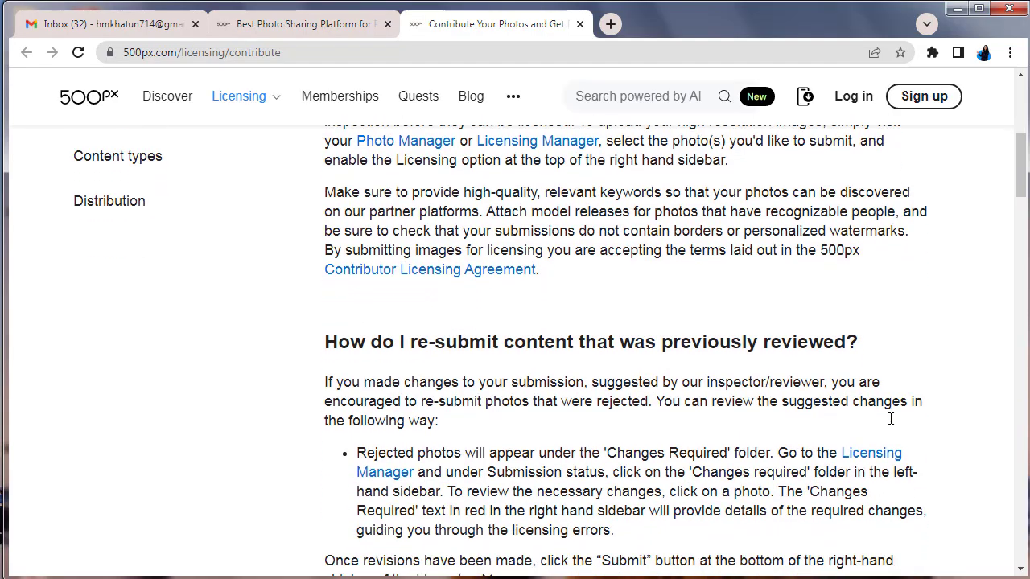
scroll(933, 409, "down", 10)
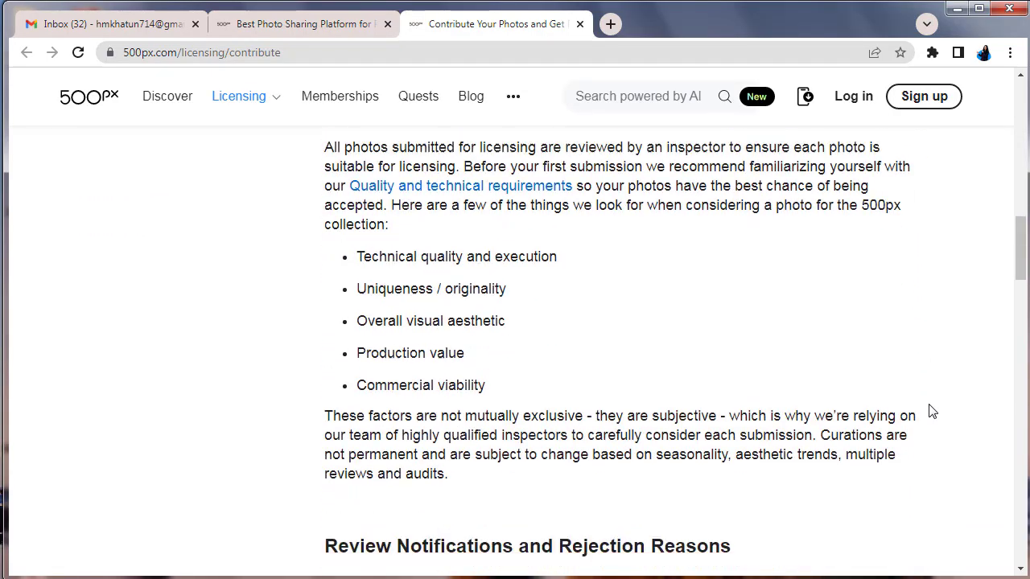
scroll(932, 410, "down", 4)
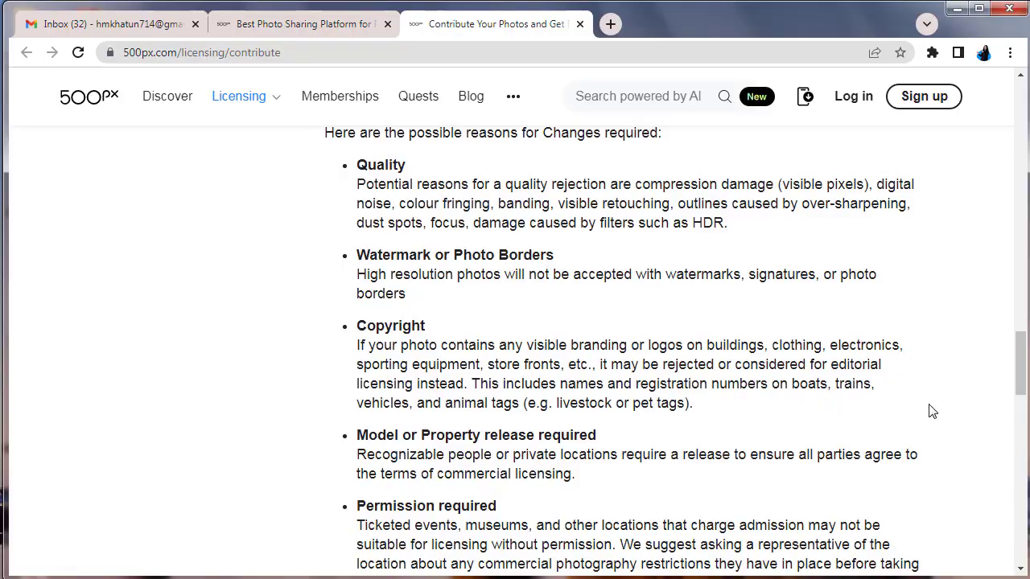
scroll(931, 410, "down", 8)
scroll(932, 411, "down", 12)
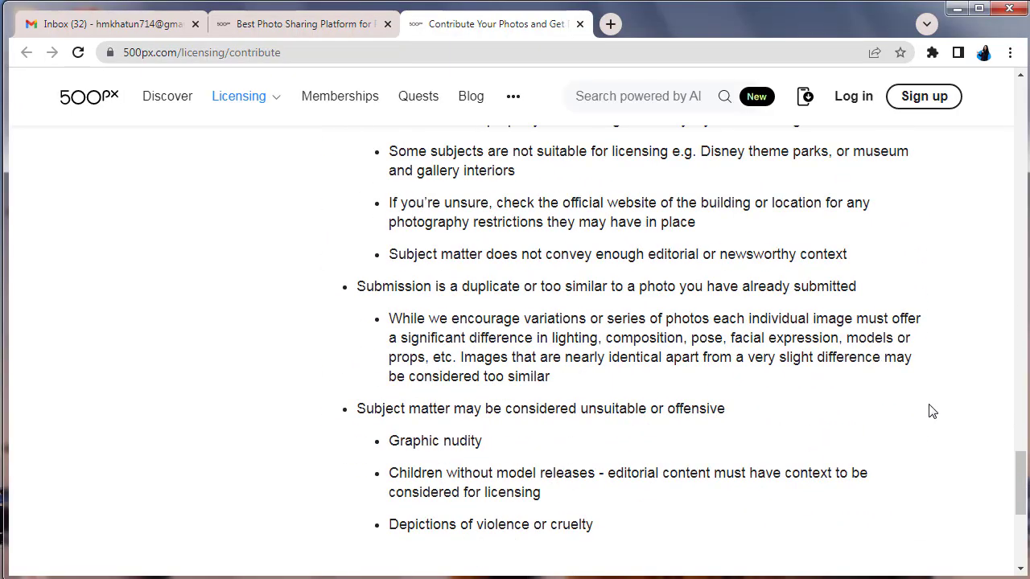
scroll(932, 409, "up", 15)
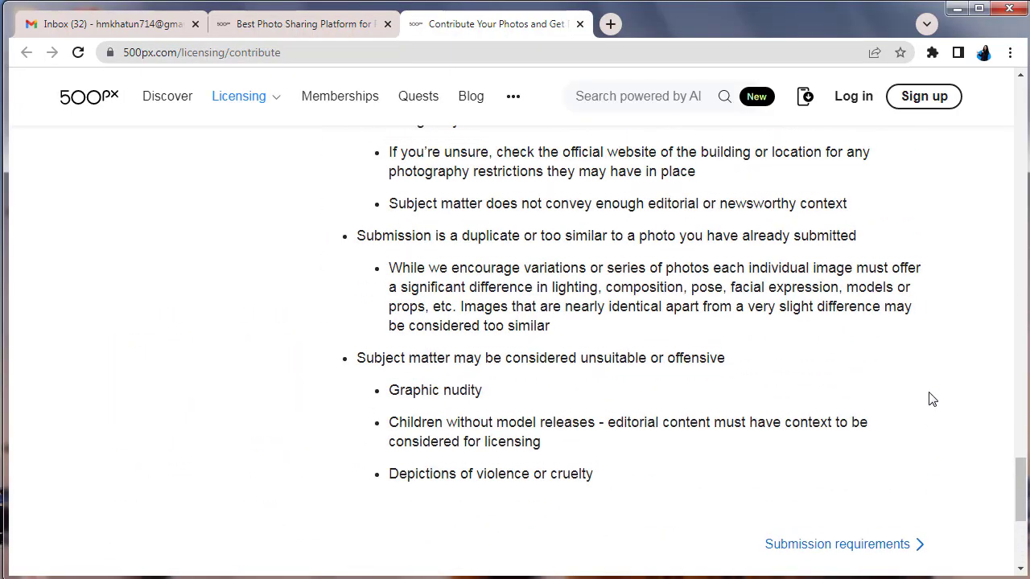
scroll(932, 400, "up", 20)
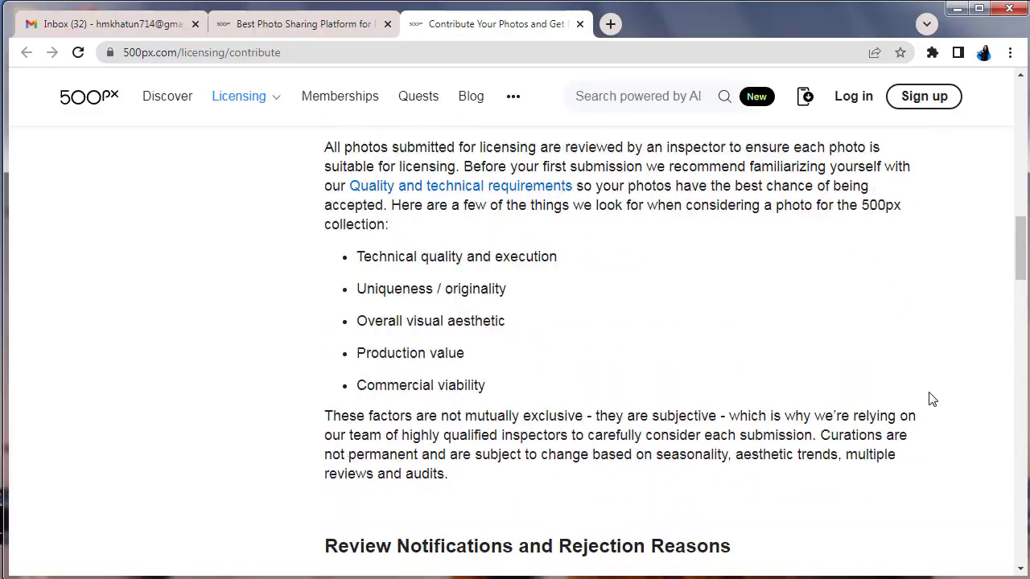
scroll(931, 400, "up", 8)
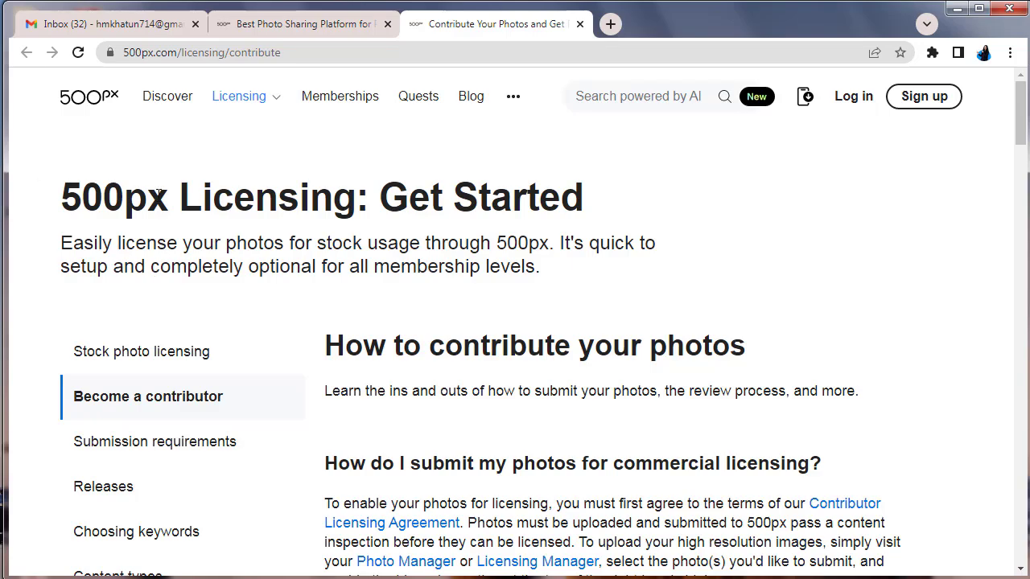
Start sign-up, agree to the Terms of Service, and choose 'Continue with email'
left_click(923, 95)
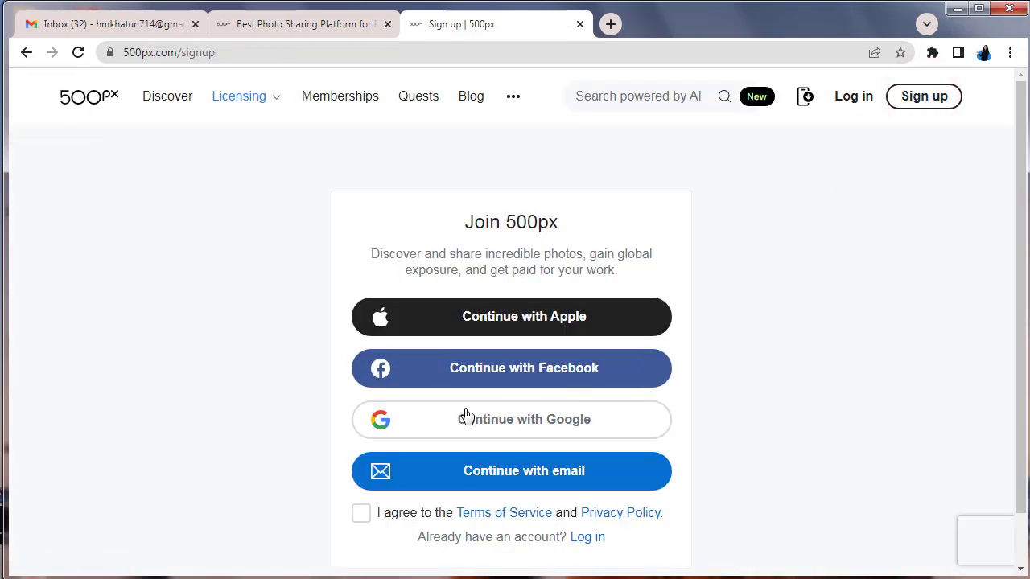
left_click(503, 420)
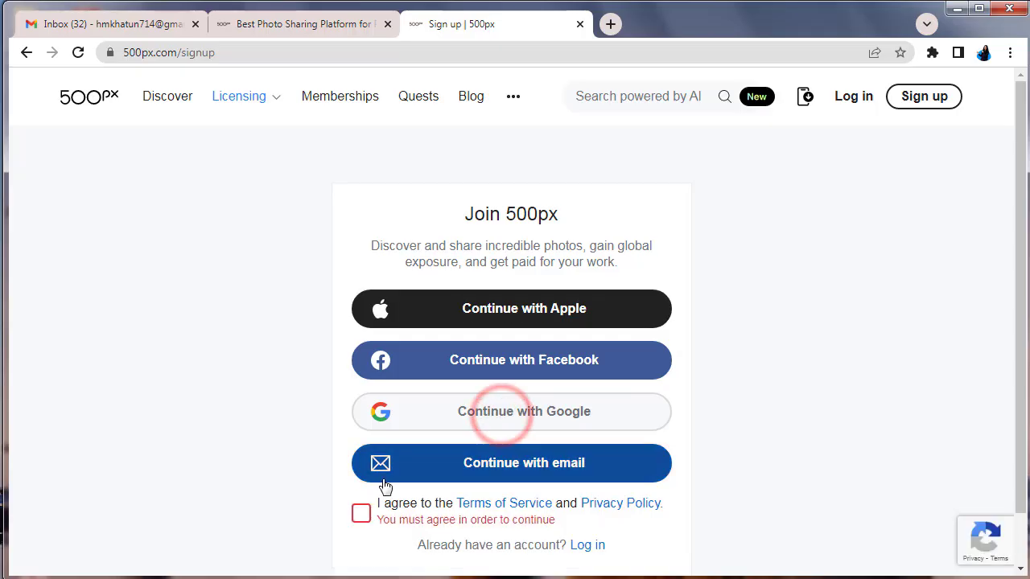
left_click(362, 514)
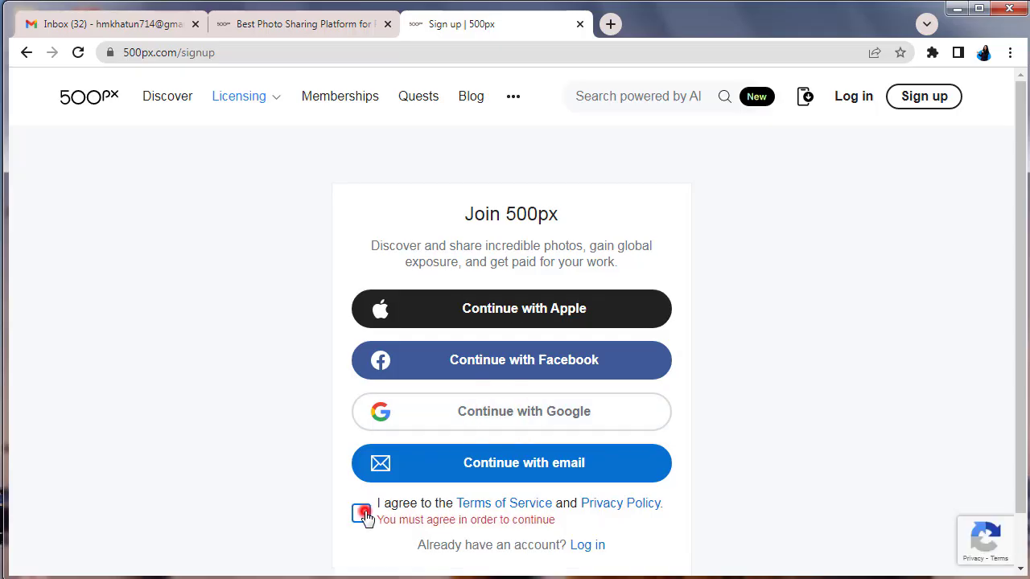
left_click(541, 467)
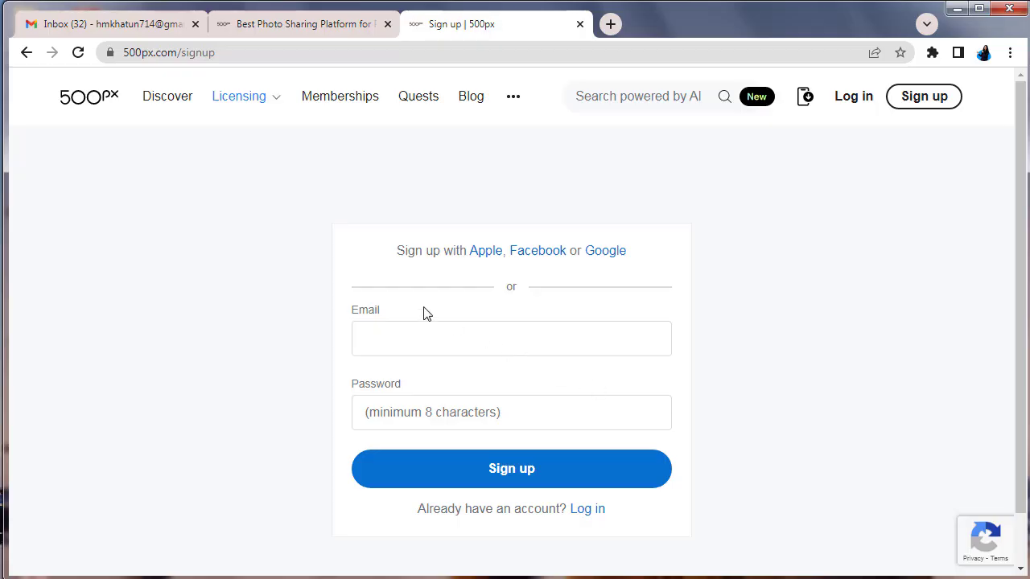
In the Gmail tab, select the address shown in the Google Account panel and copy it
left_click(76, 24)
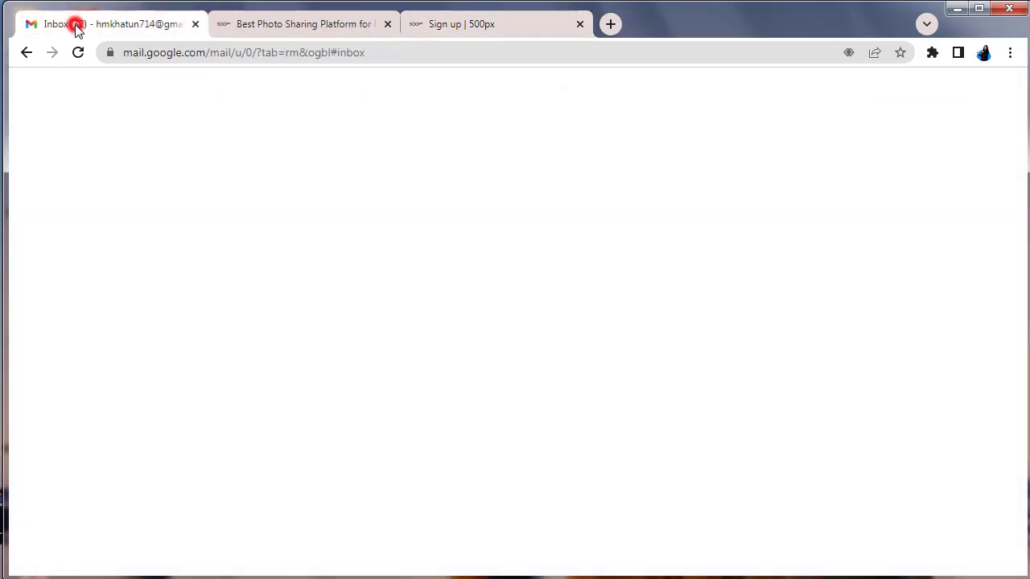
left_click(998, 95)
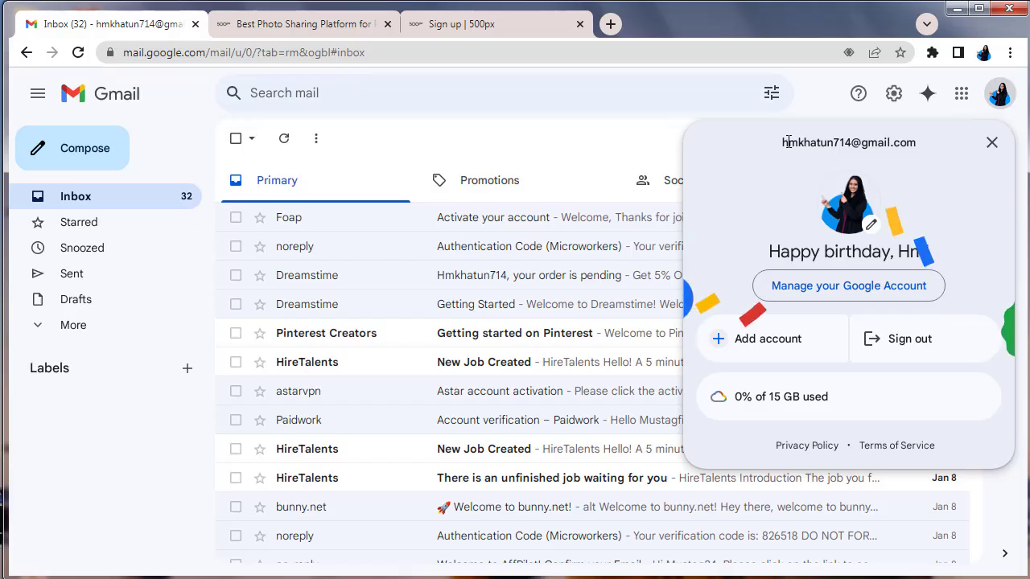
left_click_drag(785, 142, 922, 159)
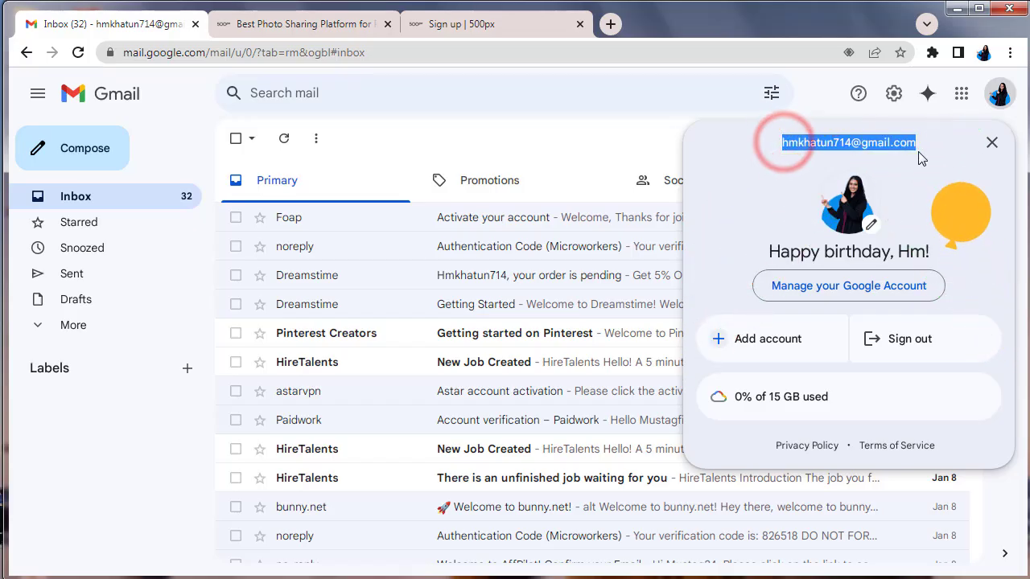
right_click(875, 157)
left_click(875, 161)
Paste the copied address into Email, enter a password, and submit the sign-up form
left_click(449, 26)
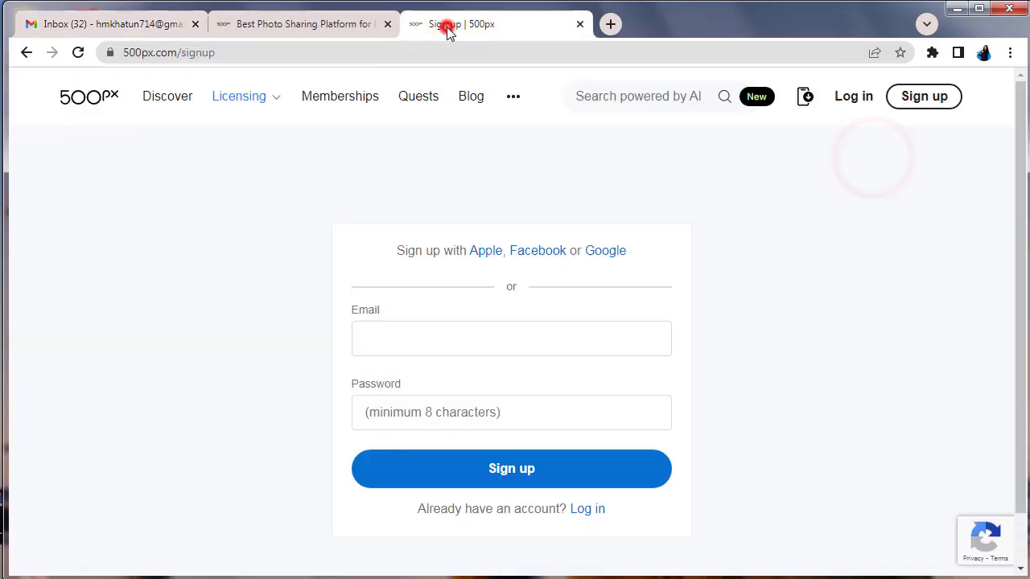
left_click(390, 332)
right_click(391, 333)
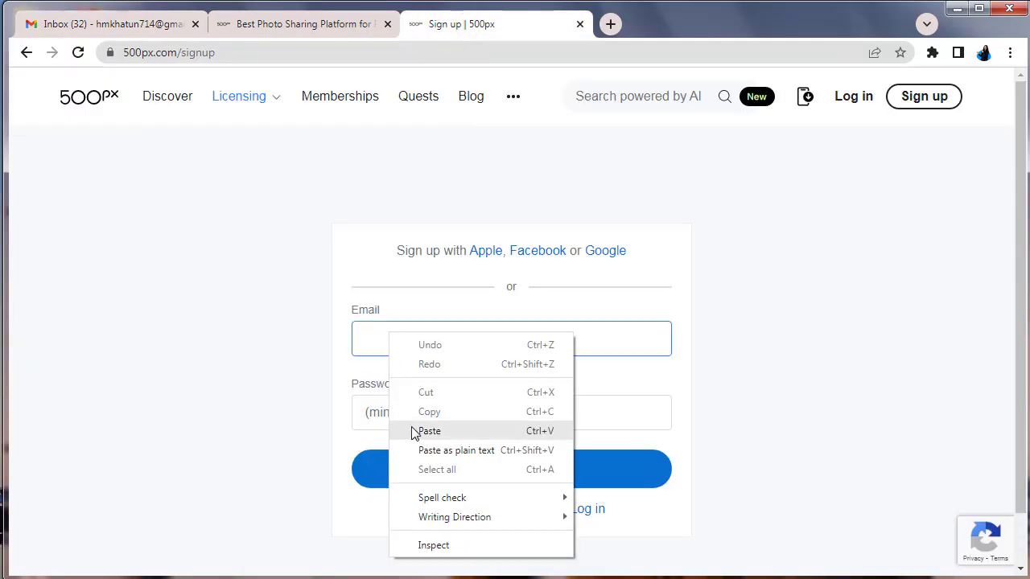
left_click(412, 428)
left_click(390, 411)
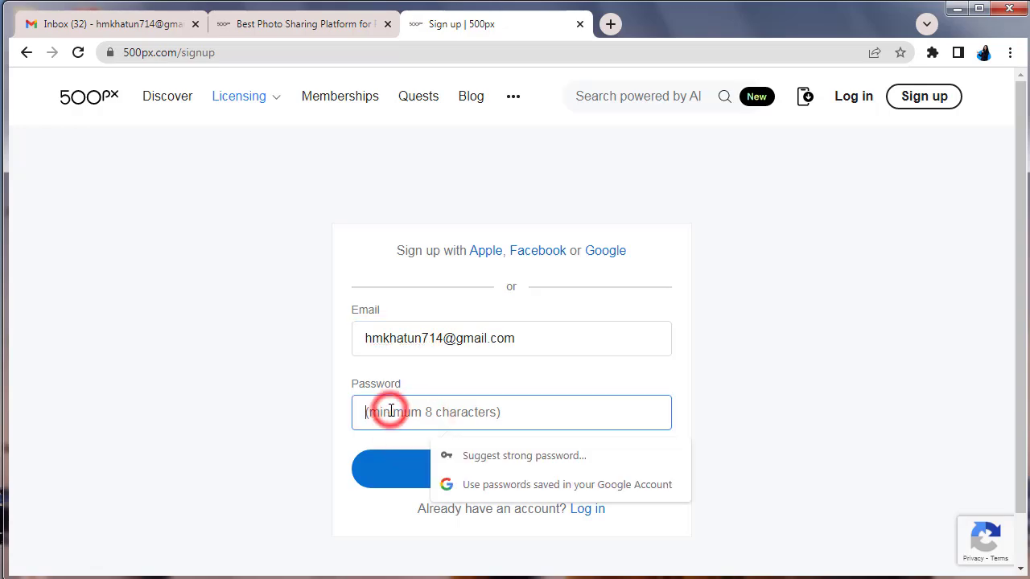
type("a")
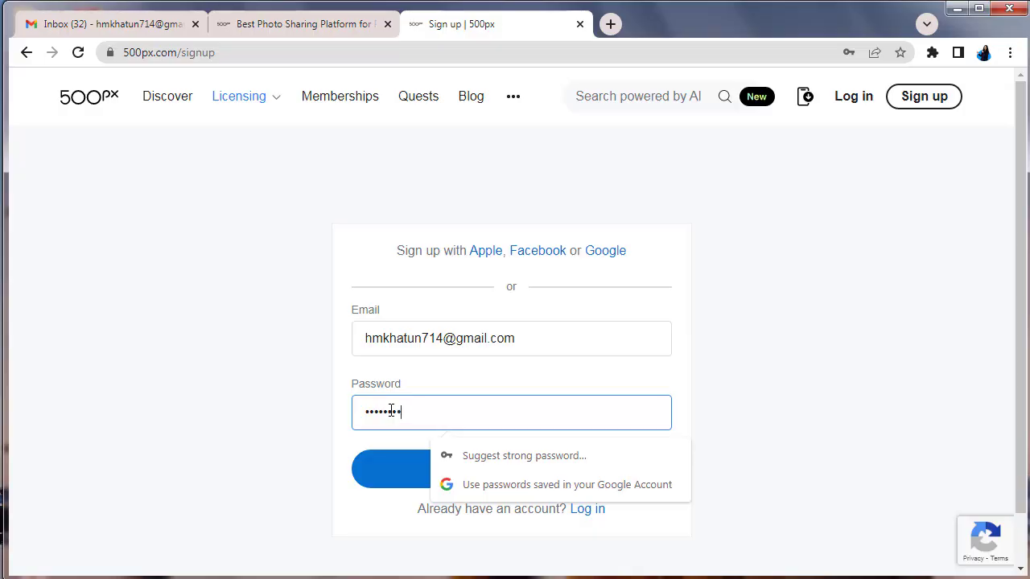
left_click(521, 499)
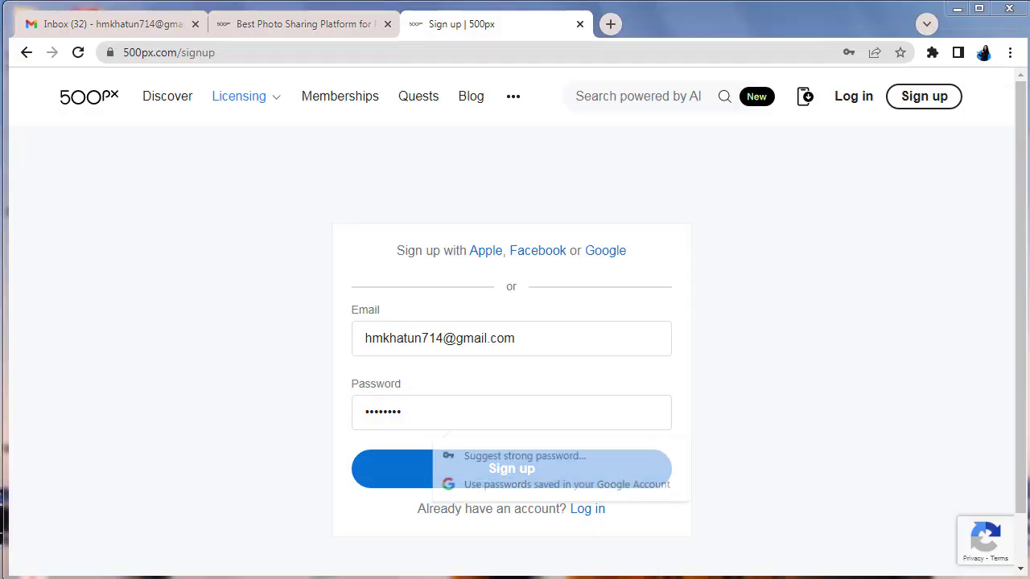
left_click(510, 468)
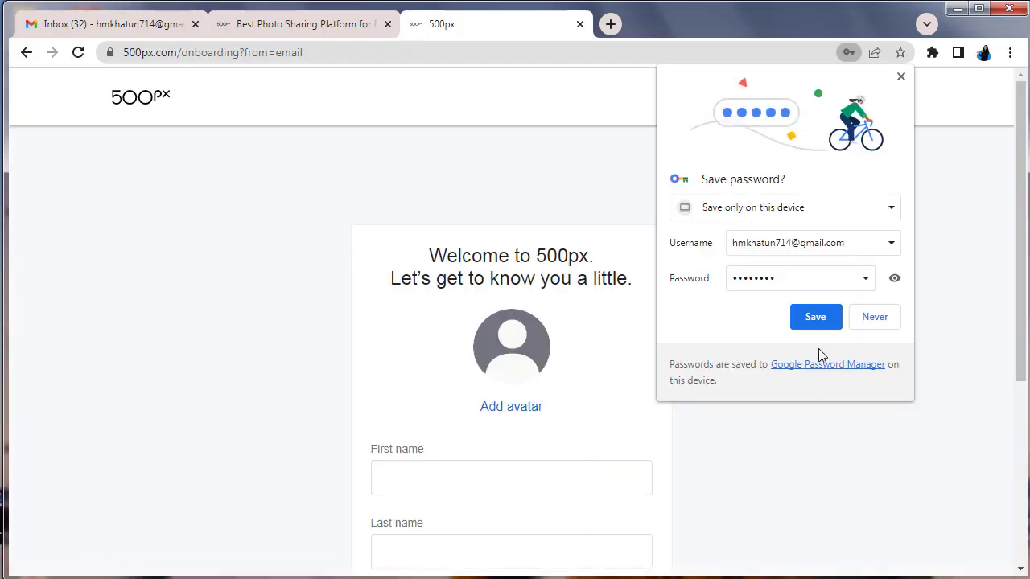
Save the password in Chrome and enter the first and last name
left_click(818, 324)
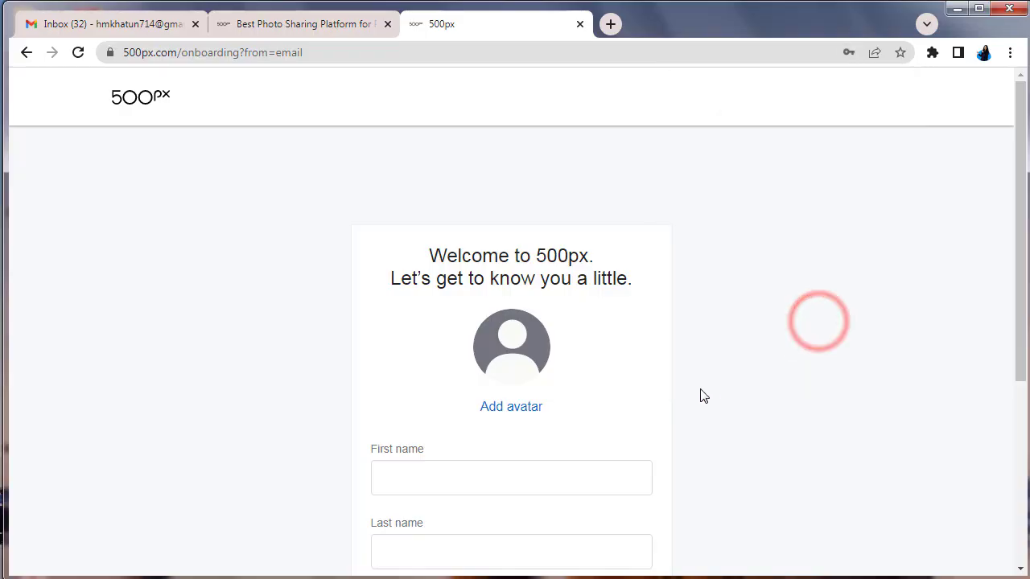
scroll(701, 396, "down", 2)
scroll(701, 396, "down", 1)
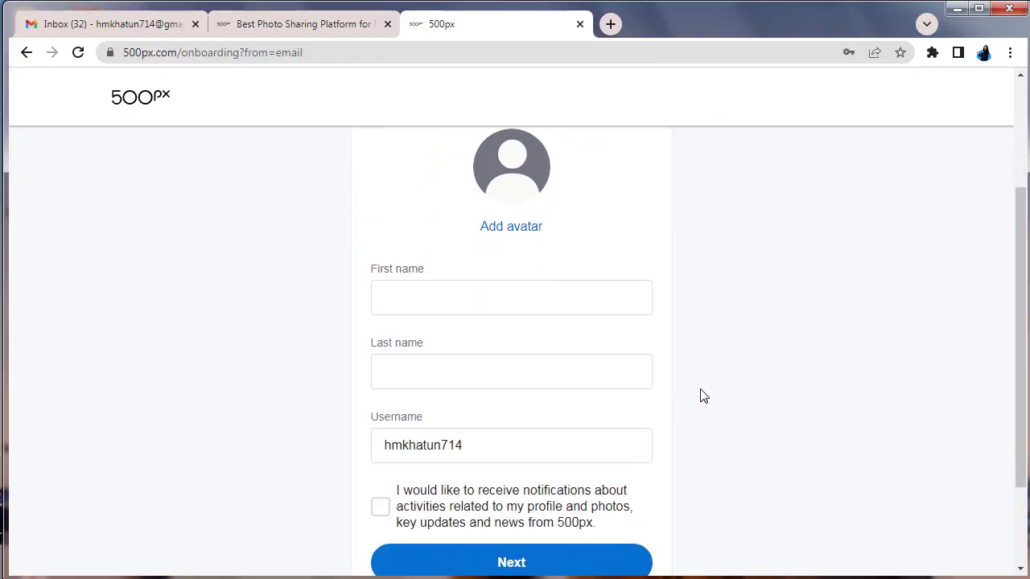
scroll(700, 395, "up", 1)
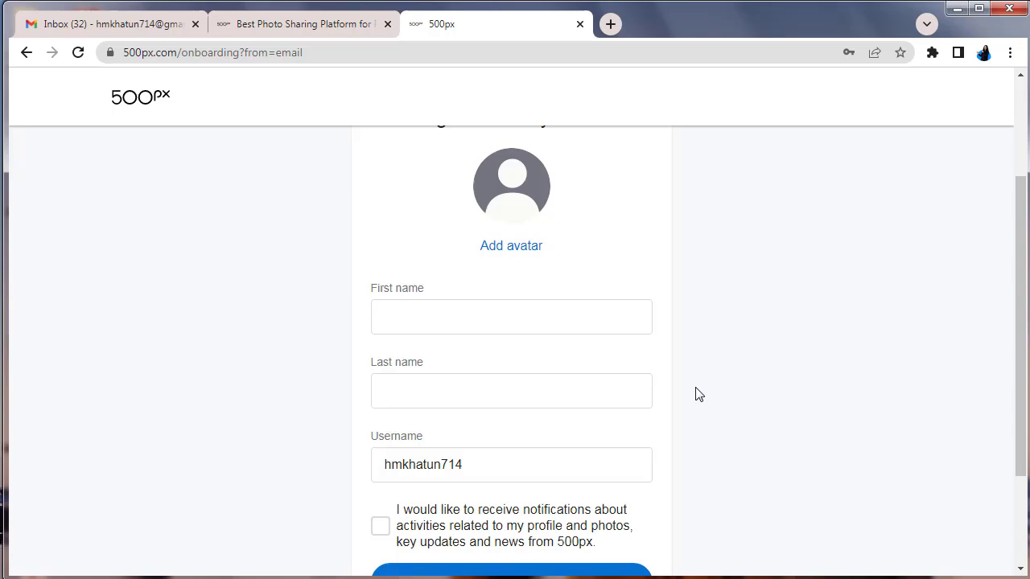
left_click(426, 318)
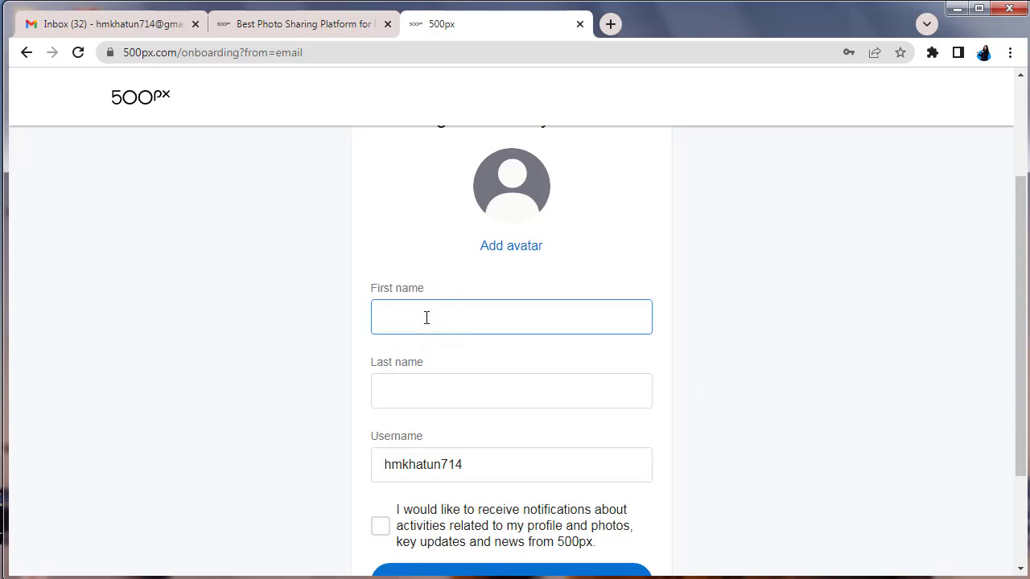
left_click(425, 390)
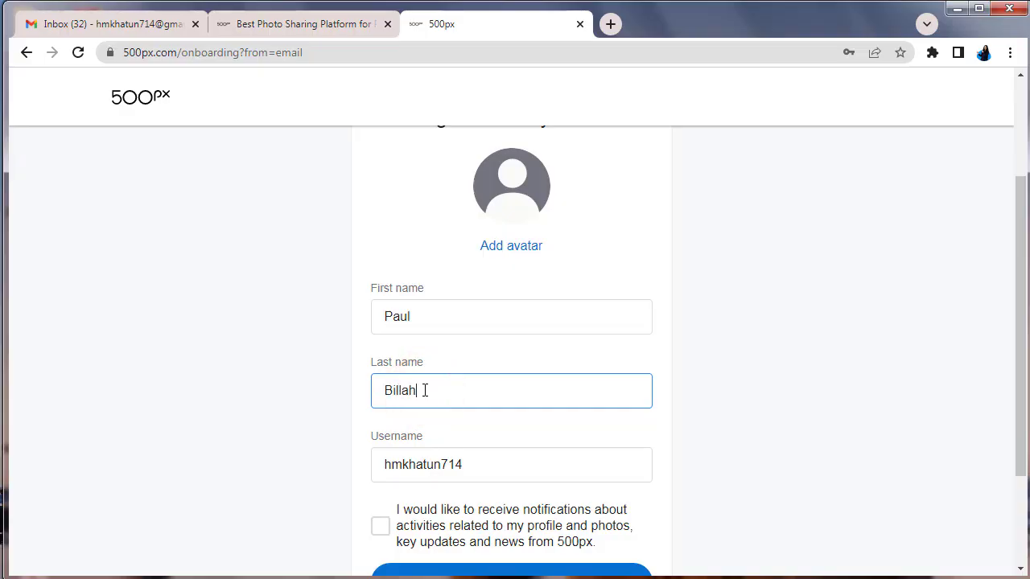
Replace the suggested username with a new one and opt in to profile and news notifications
scroll(425, 391, "down", 1)
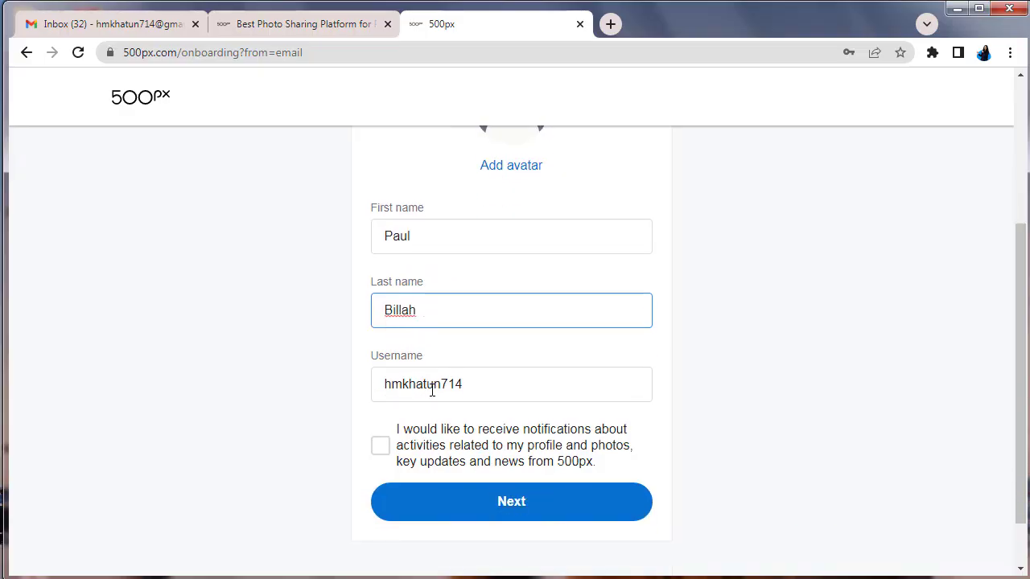
left_click(469, 386)
double_click(463, 385)
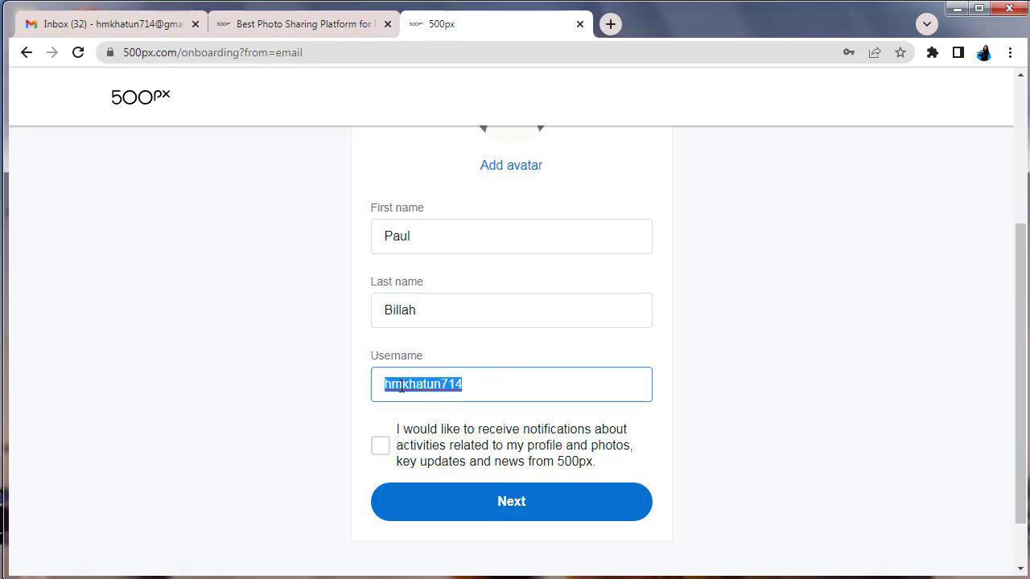
type("photohe")
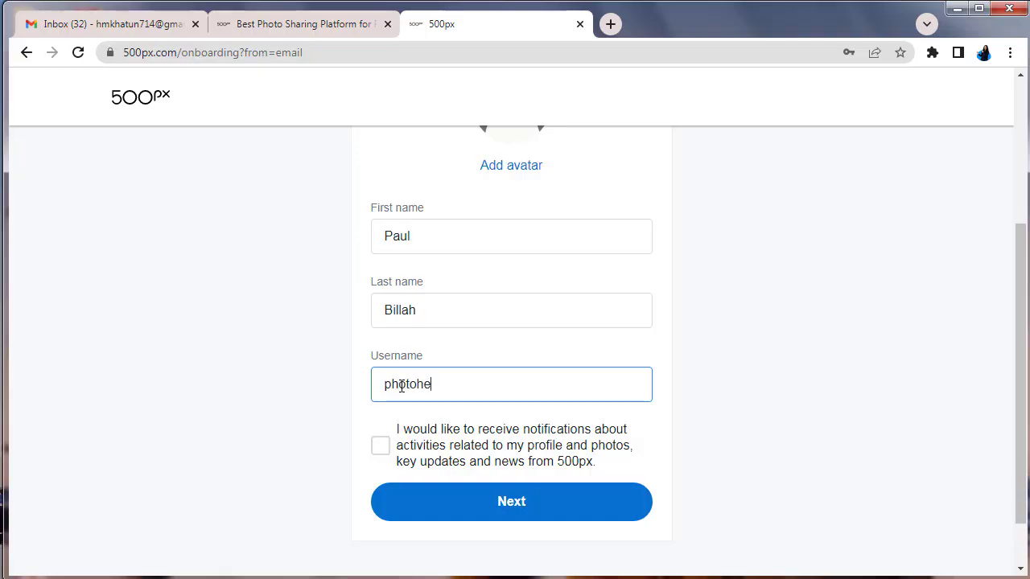
type("aven26")
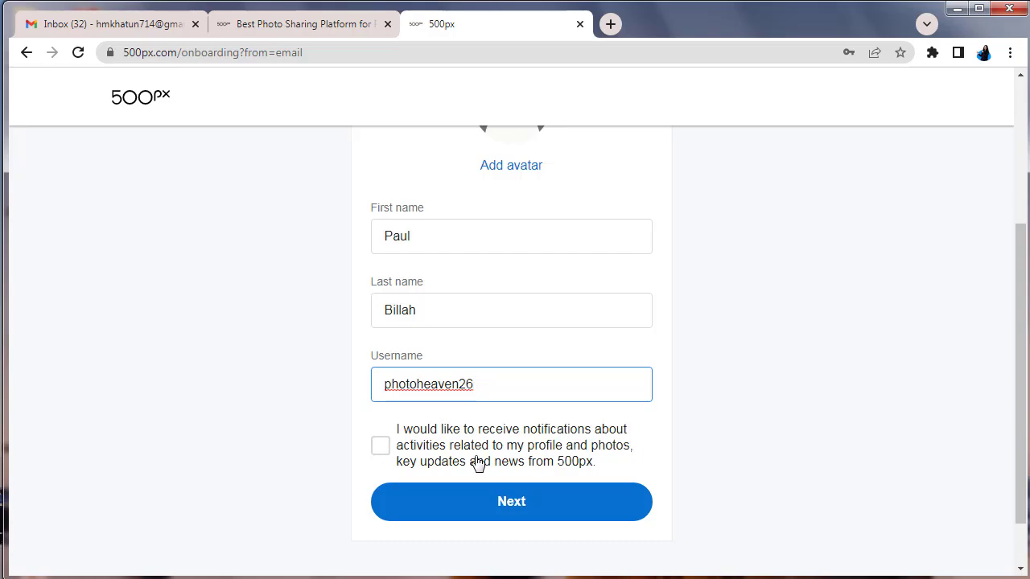
left_click(377, 451)
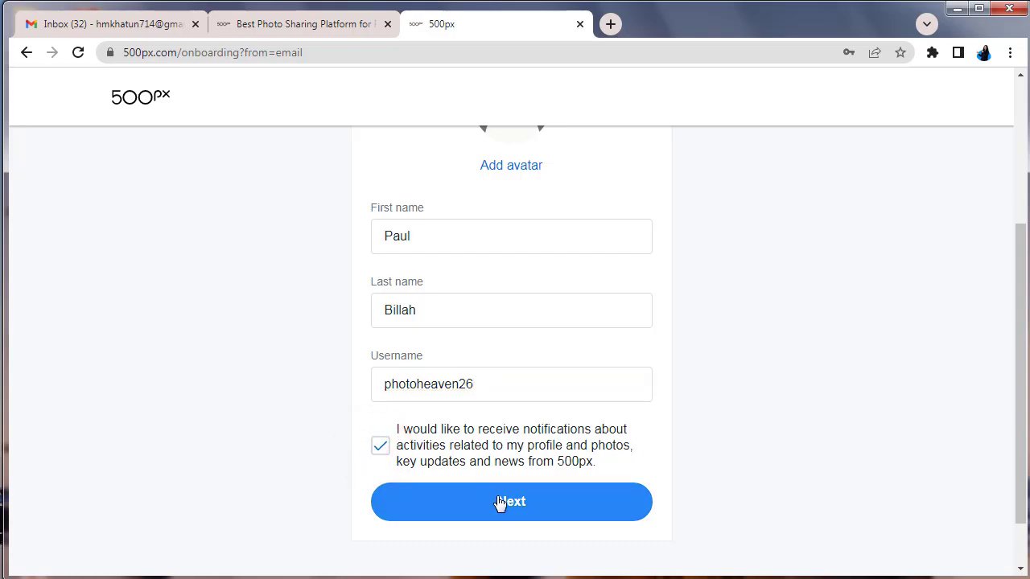
scroll(678, 432, "up", 2)
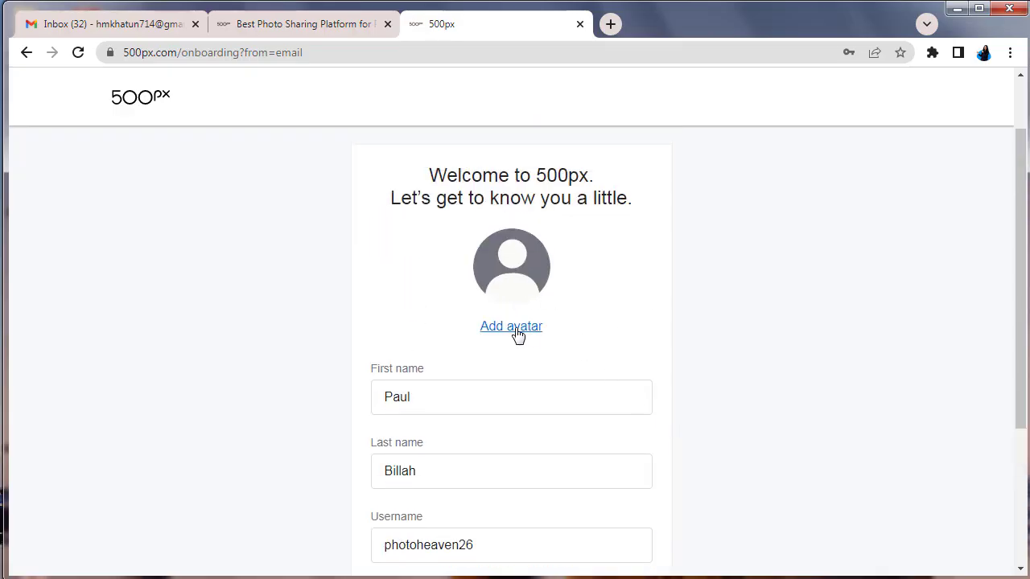
Upload the photoheaven (1) sunset image from Downloads as the profile avatar
left_click(509, 268)
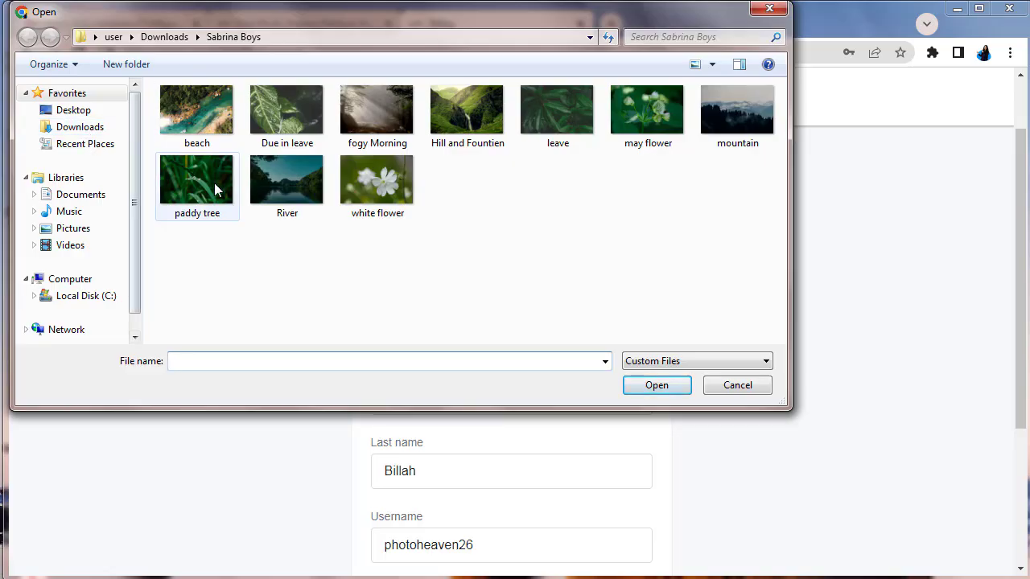
left_click(86, 129)
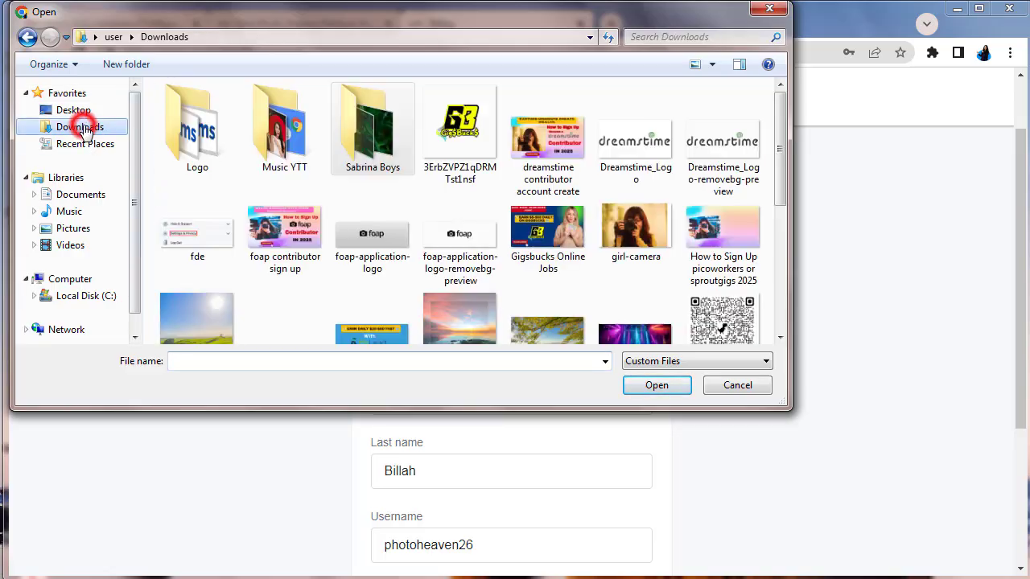
left_click(269, 153)
double_click(269, 153)
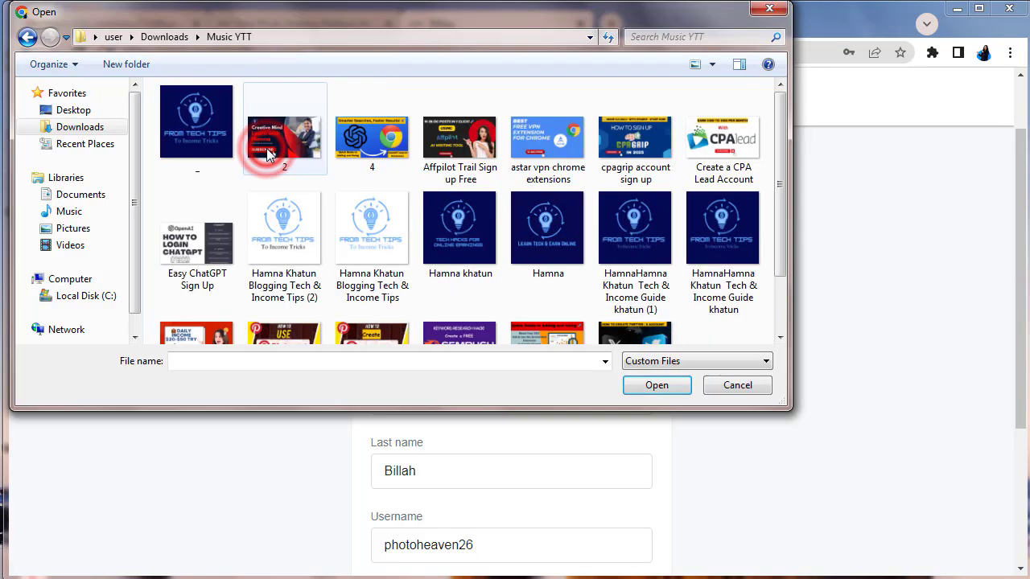
scroll(336, 200, "down", 1)
scroll(336, 200, "up", 1)
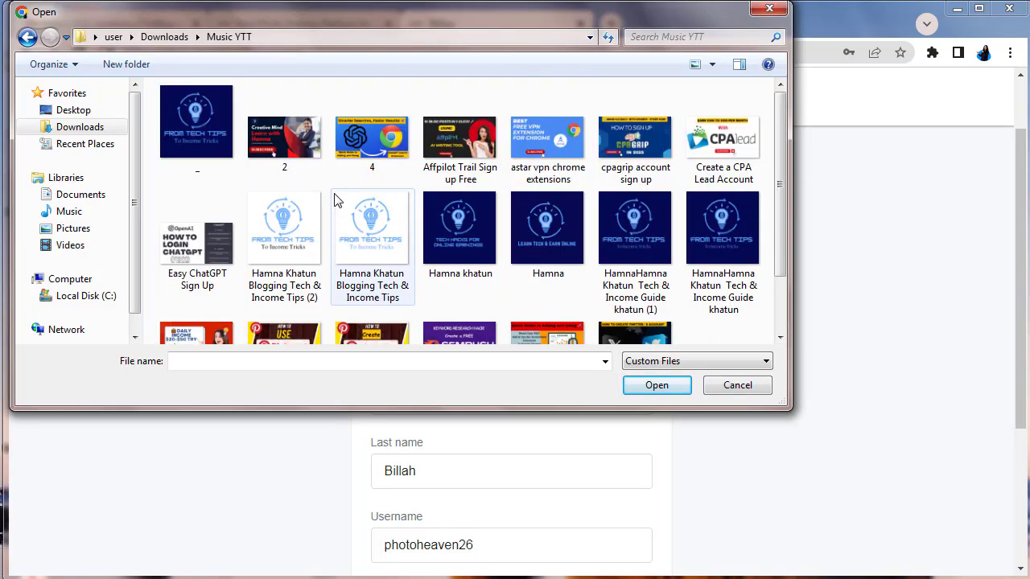
left_click(27, 37)
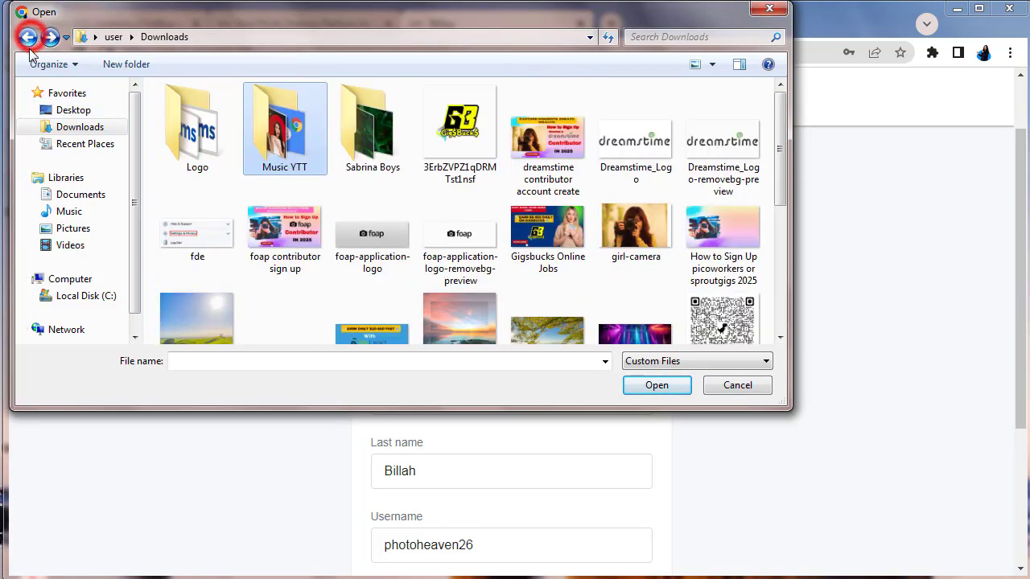
left_click(364, 166)
scroll(516, 281, "down", 1)
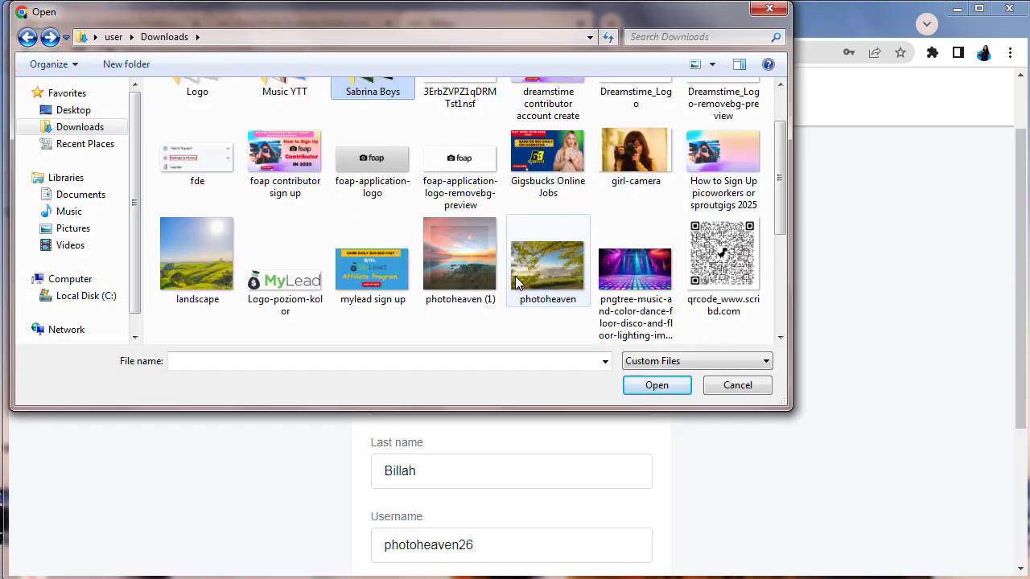
left_click(457, 271)
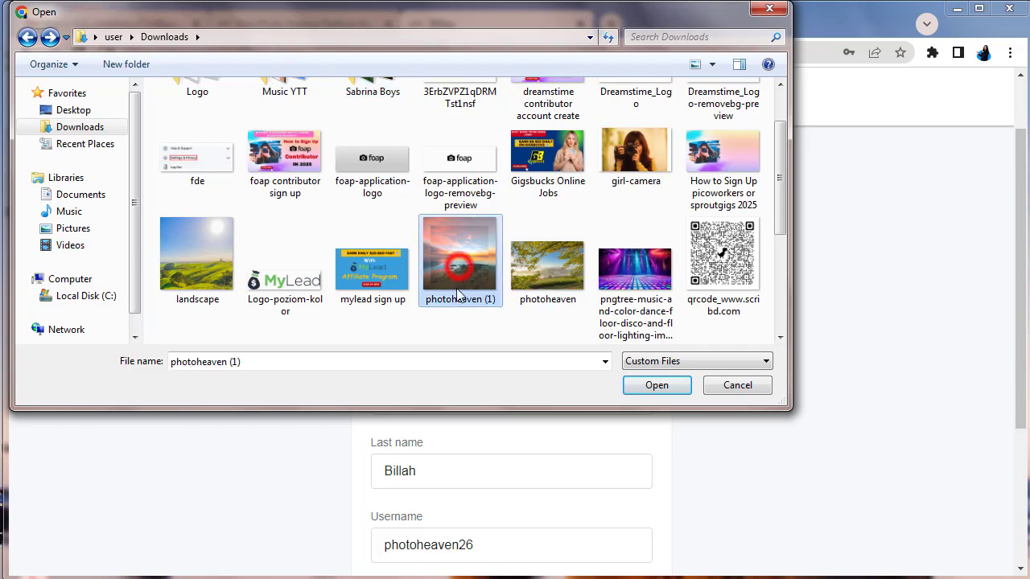
left_click(656, 386)
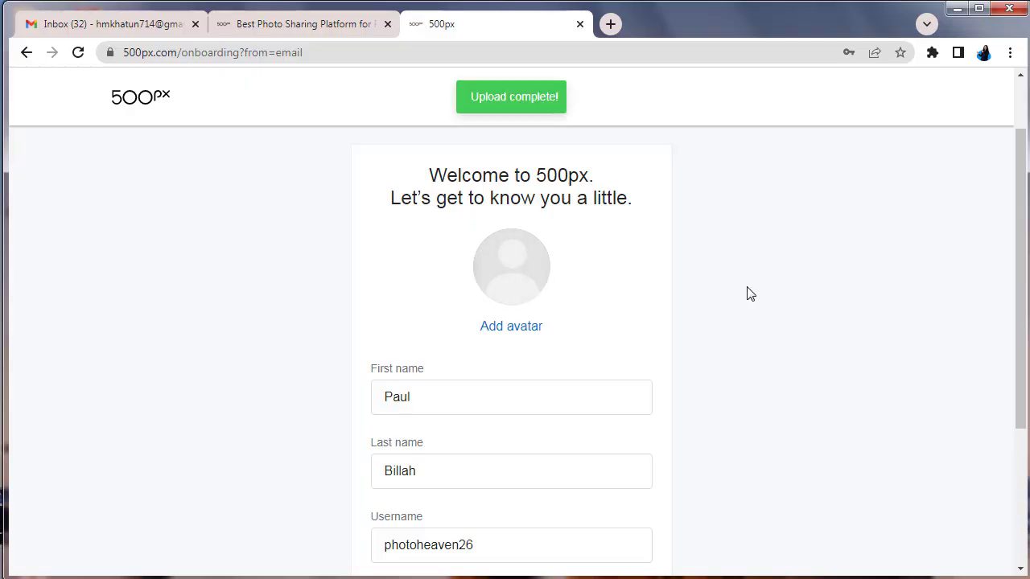
Submit the completed welcome profile with Next
scroll(510, 215, "down", 1)
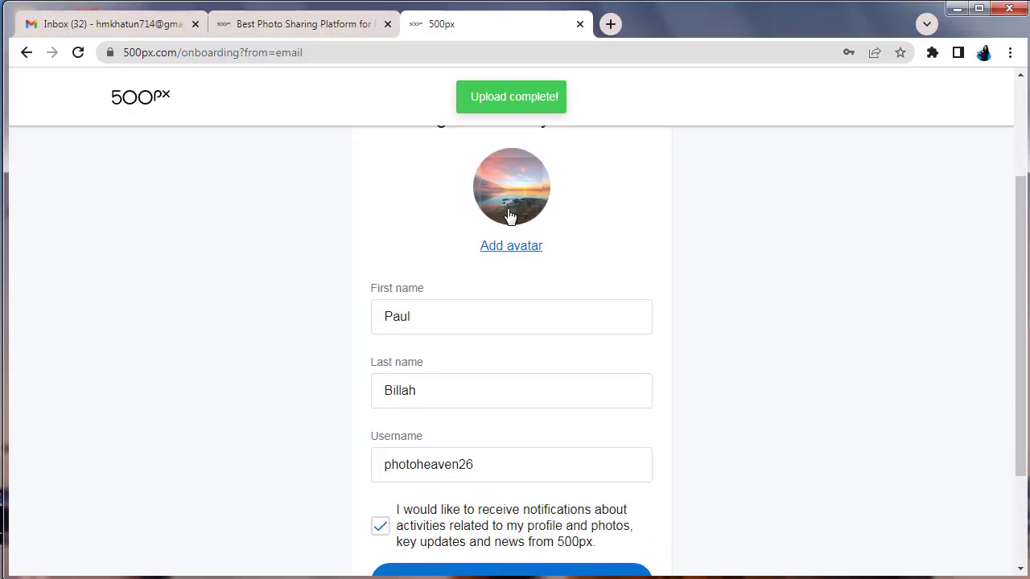
scroll(685, 230, "down", 2)
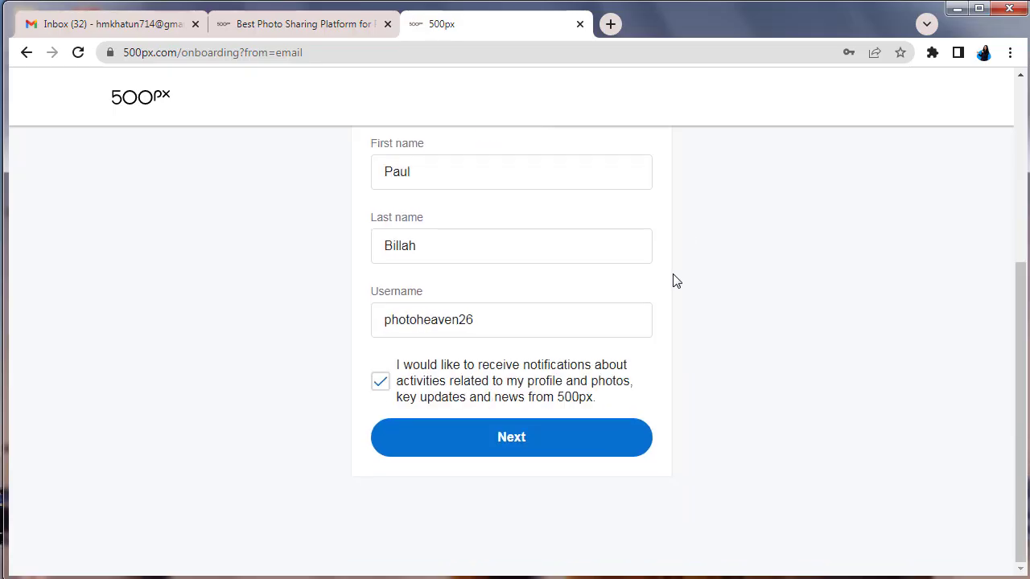
left_click(524, 439)
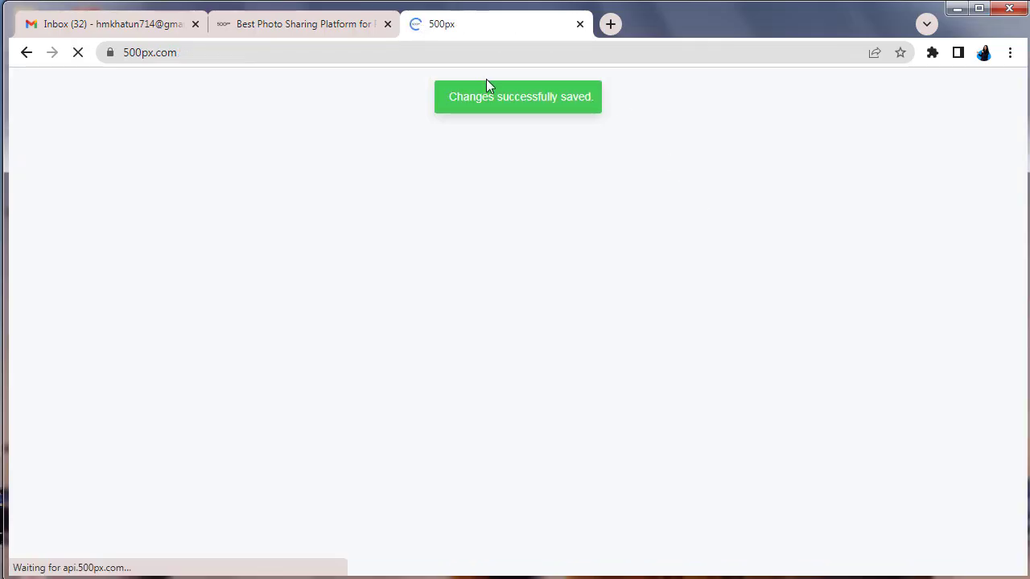
Check Gmail's Promotions, Social and Primary tabs for the verification mail, then return to 500px
left_click(83, 29)
left_click(473, 185)
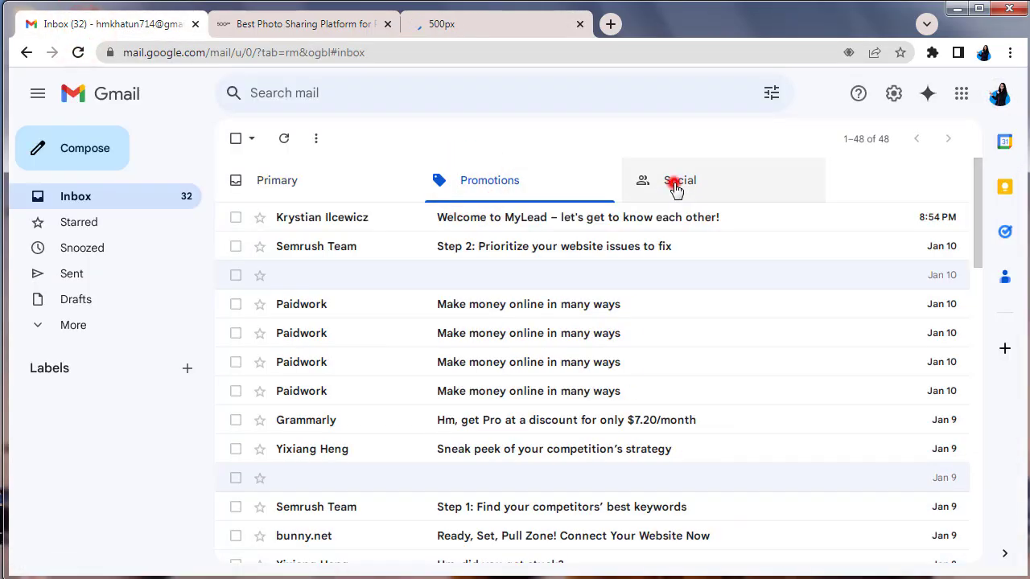
left_click(674, 187)
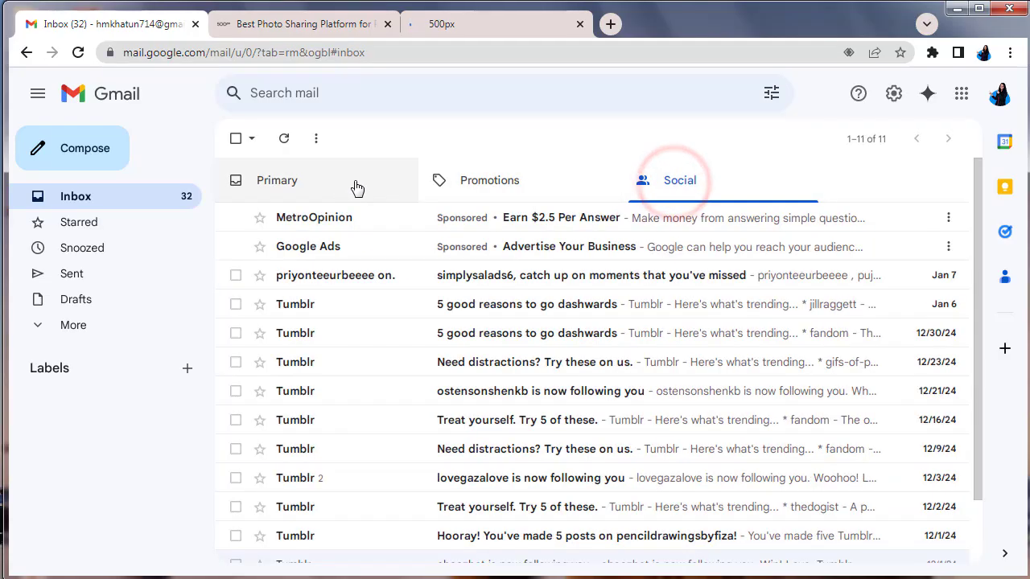
left_click(336, 185)
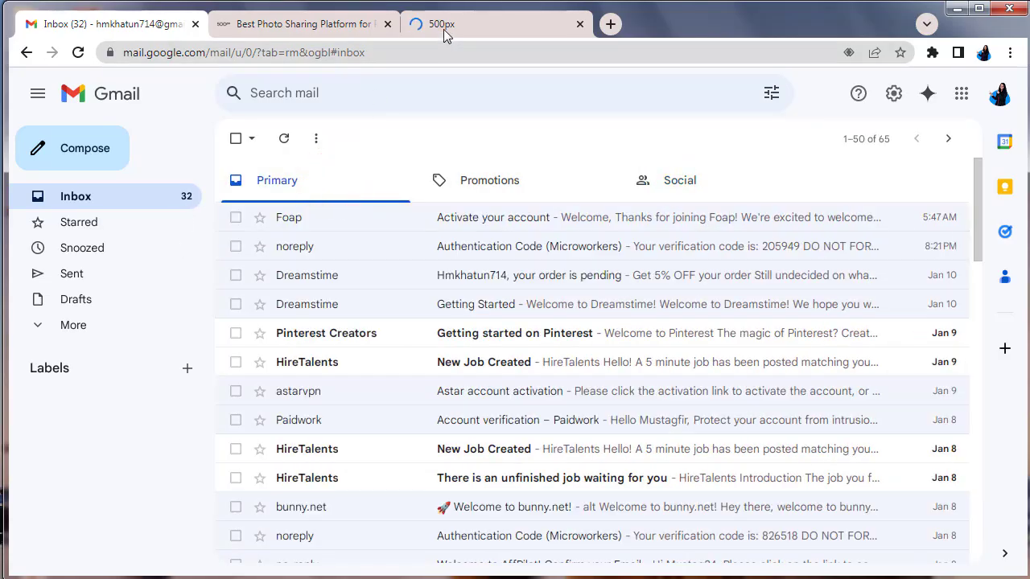
left_click(434, 25)
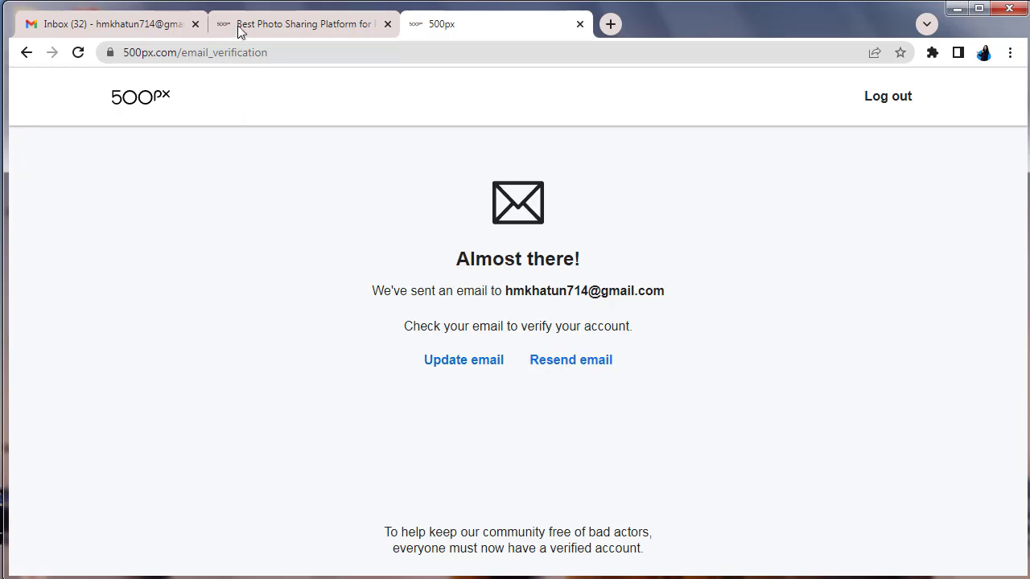
left_click(105, 26)
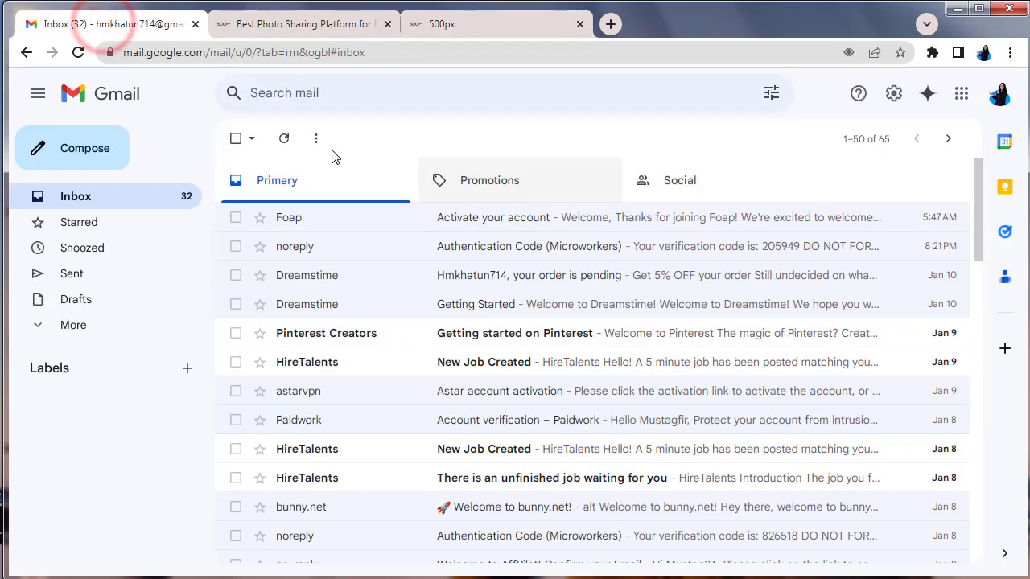
left_click(78, 53)
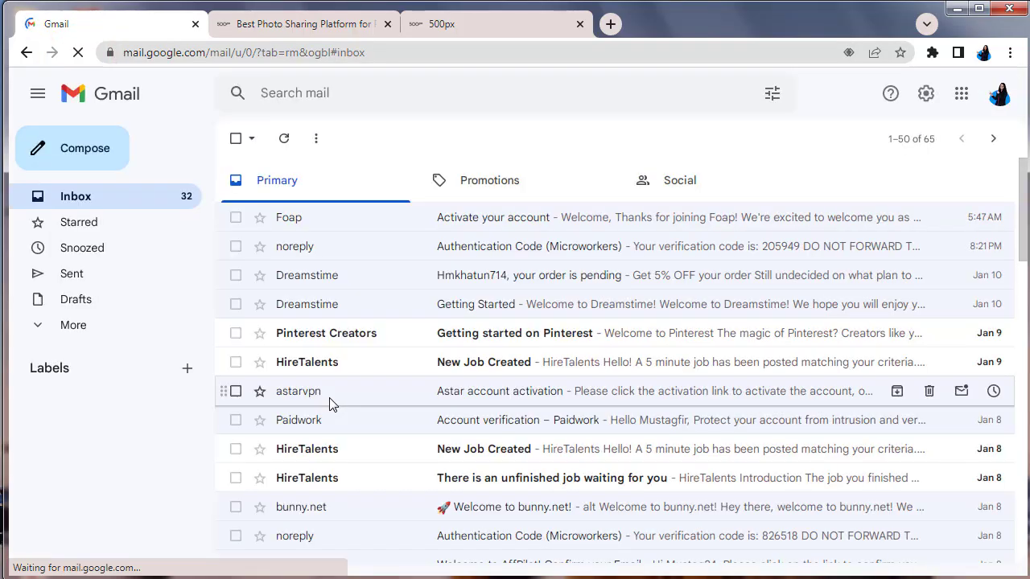
left_click(483, 183)
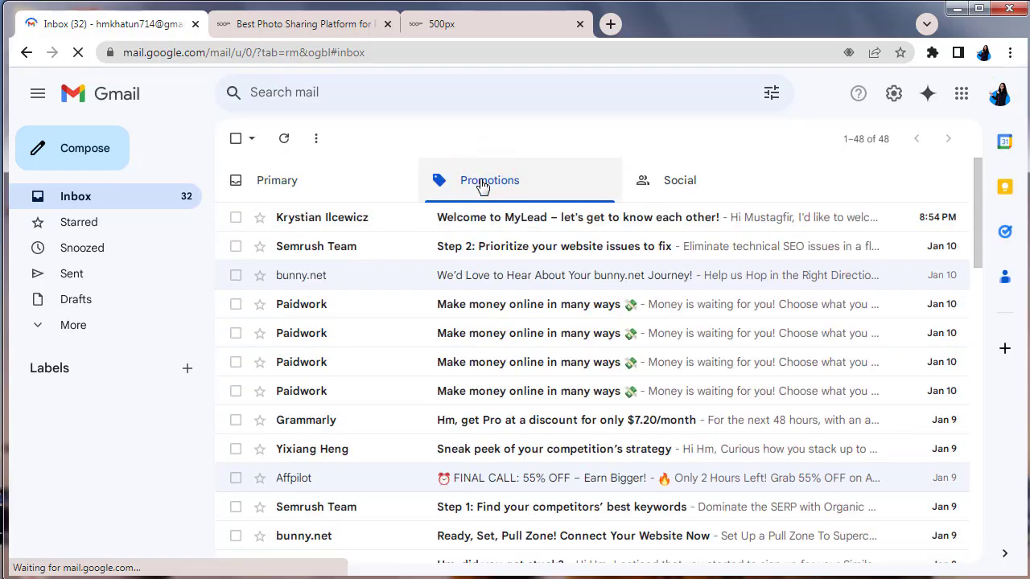
left_click(675, 183)
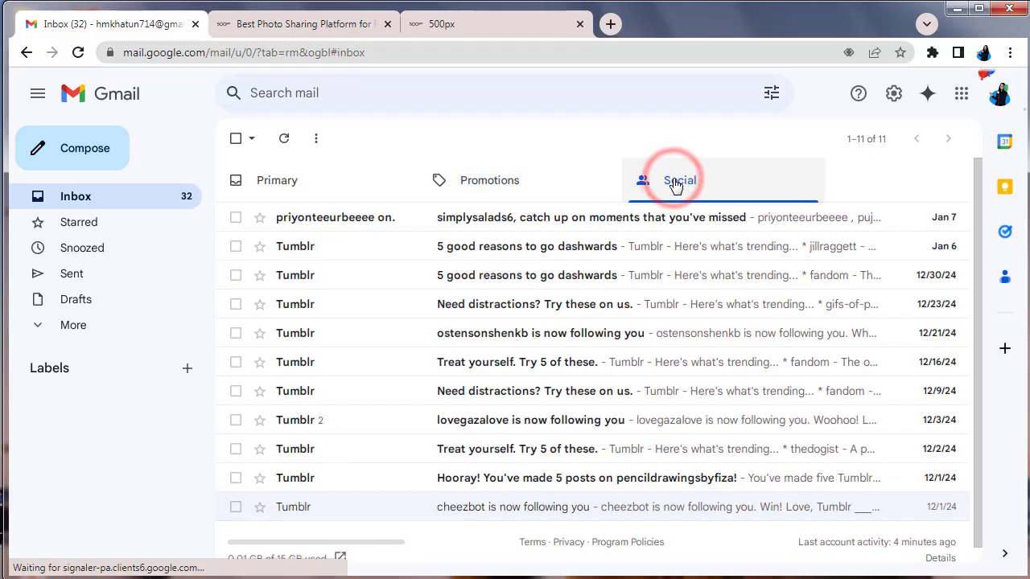
left_click(79, 329)
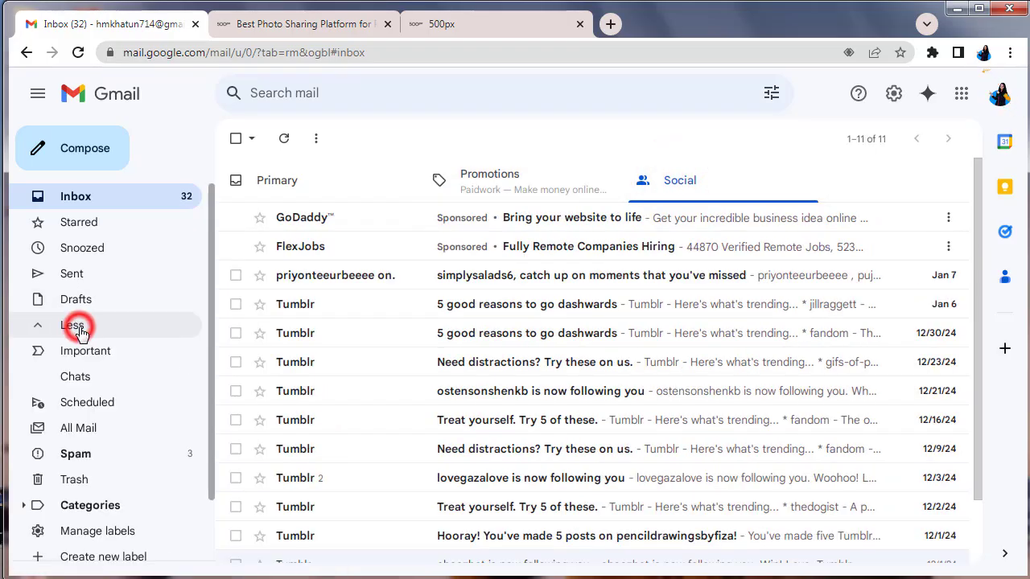
scroll(100, 385, "down", 2)
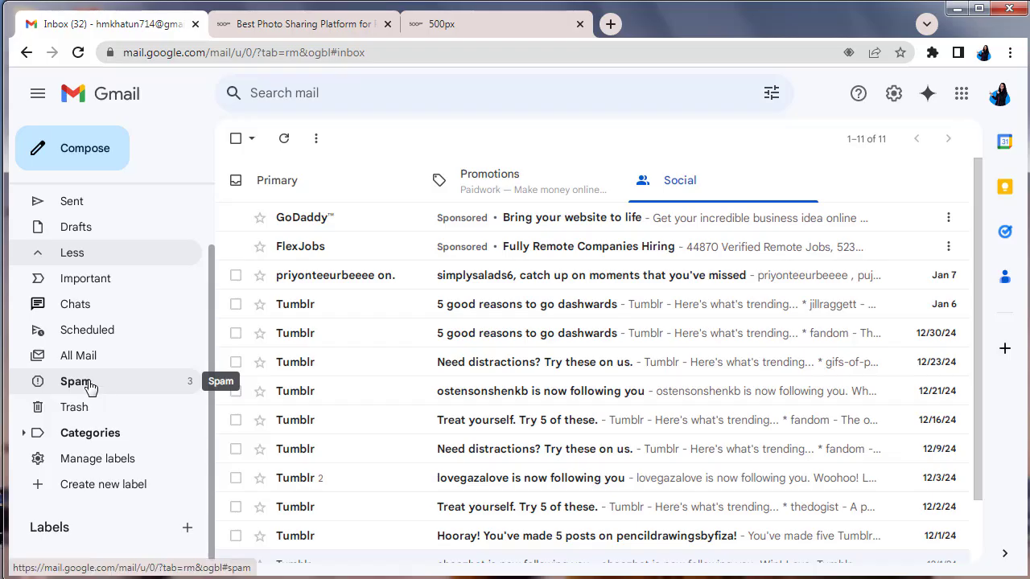
left_click(89, 385)
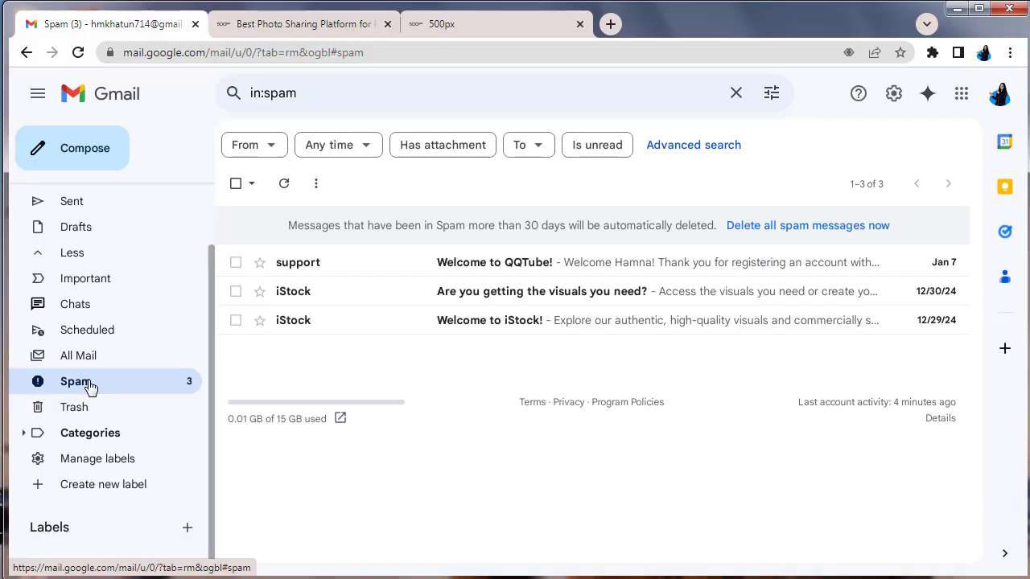
scroll(95, 253, "up", 2)
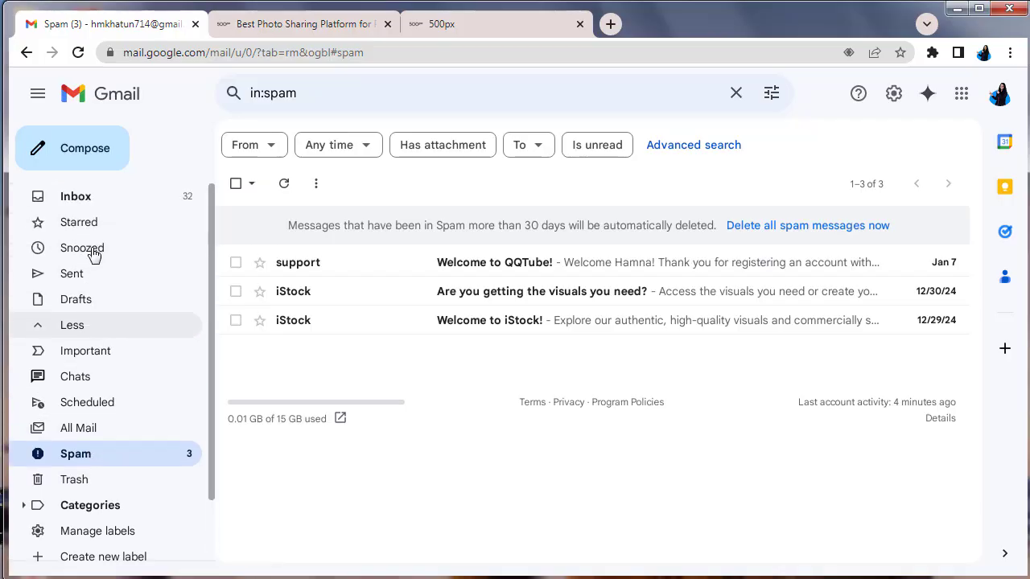
left_click(99, 197)
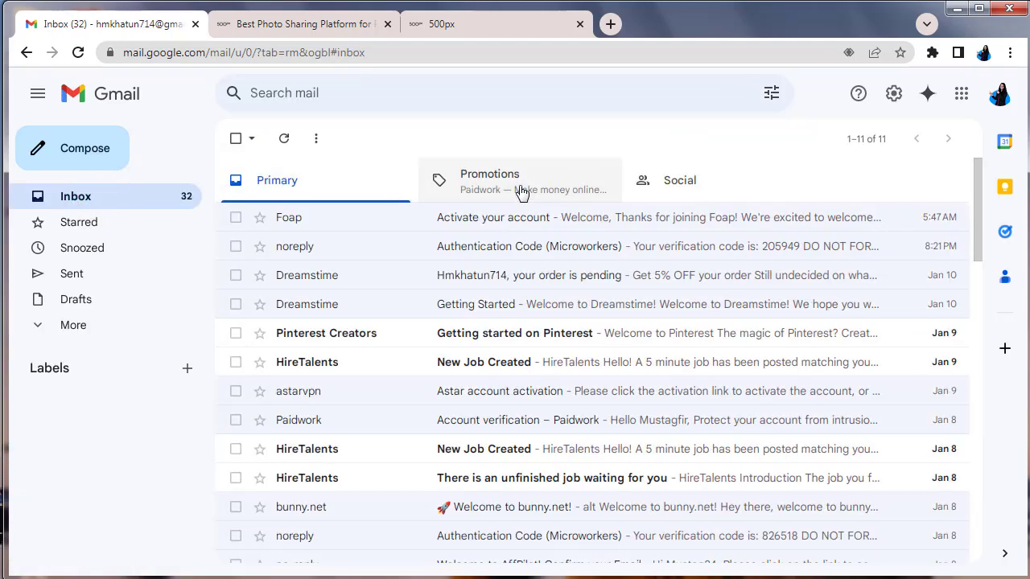
left_click(520, 190)
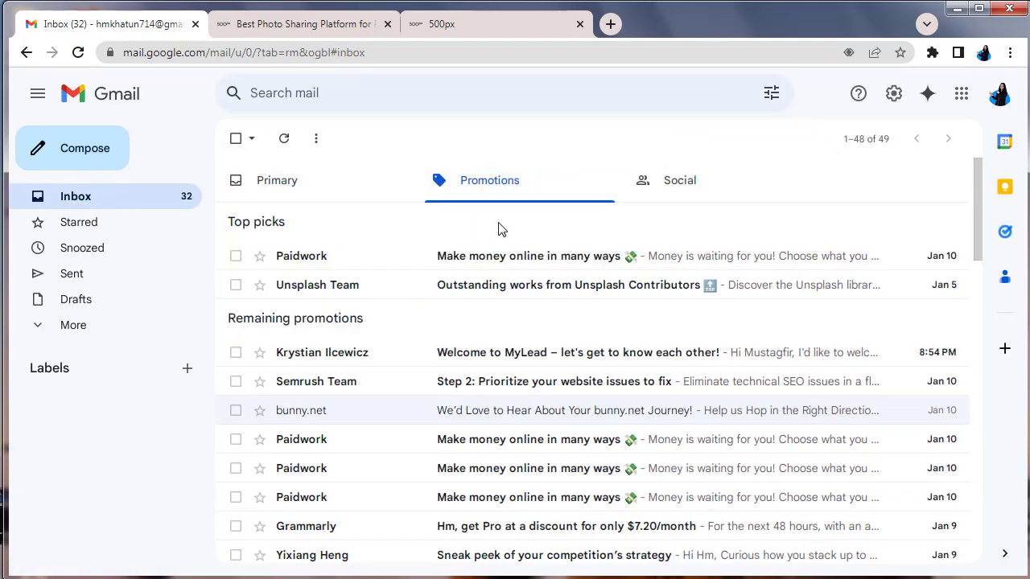
left_click(667, 189)
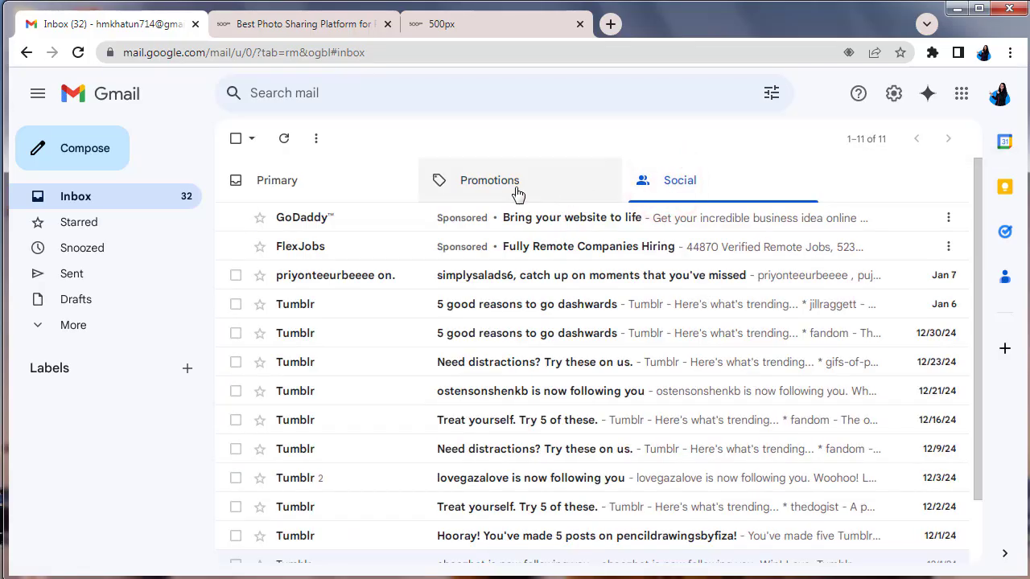
left_click(516, 190)
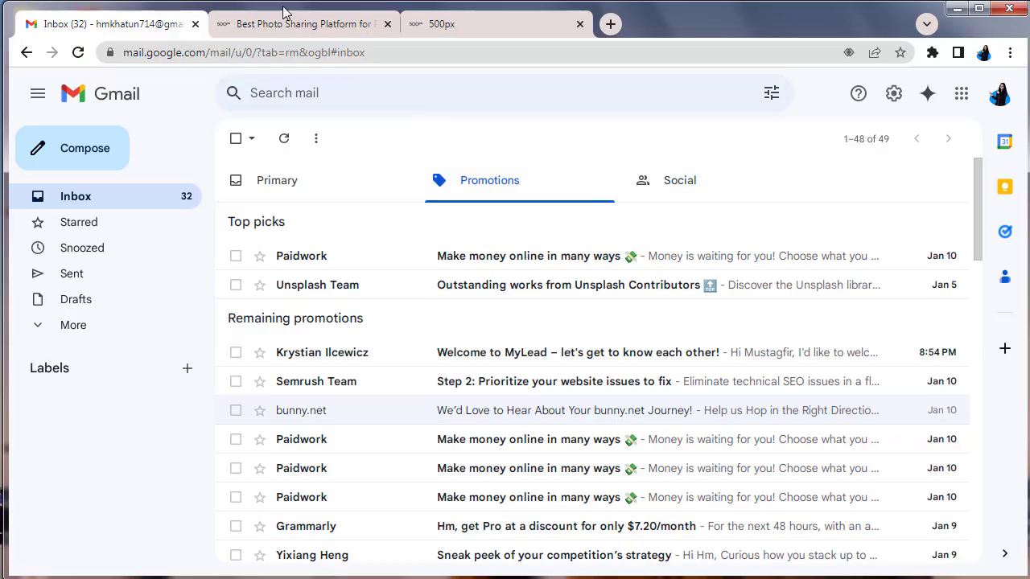
Resend the 500px verification e-mail from its verification page, then return to the Gmail tab
left_click(427, 26)
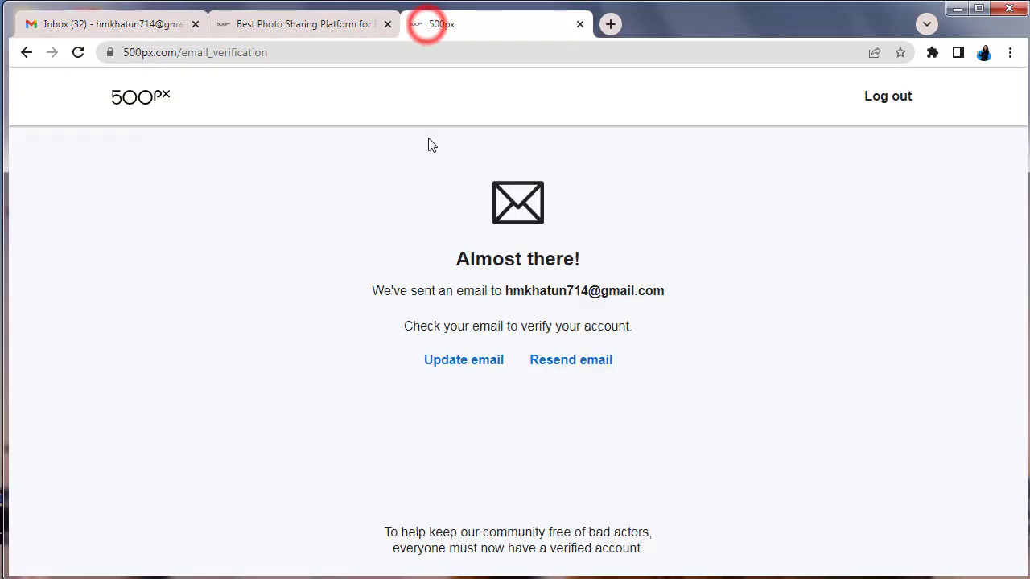
left_click(580, 361)
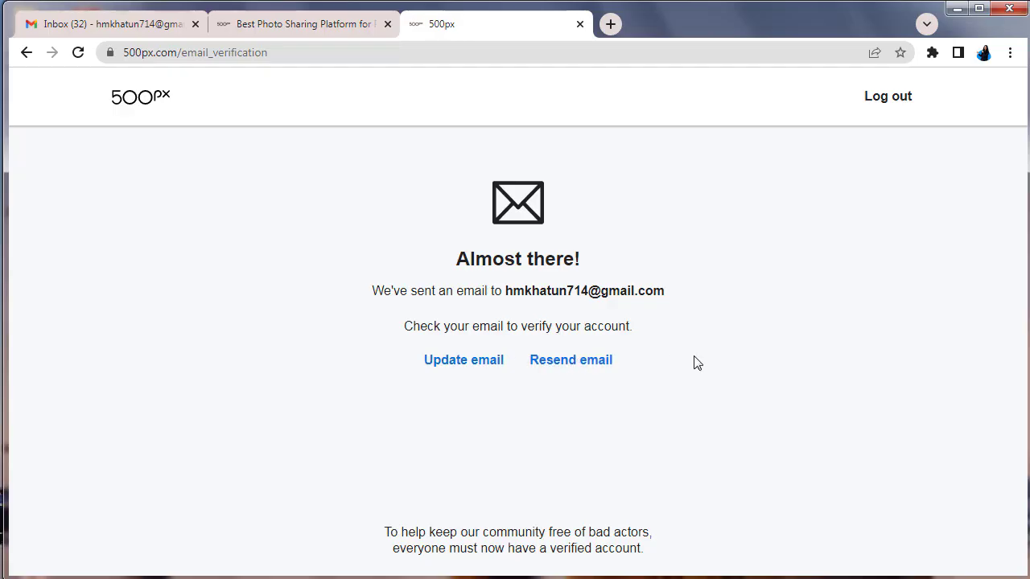
left_click(126, 30)
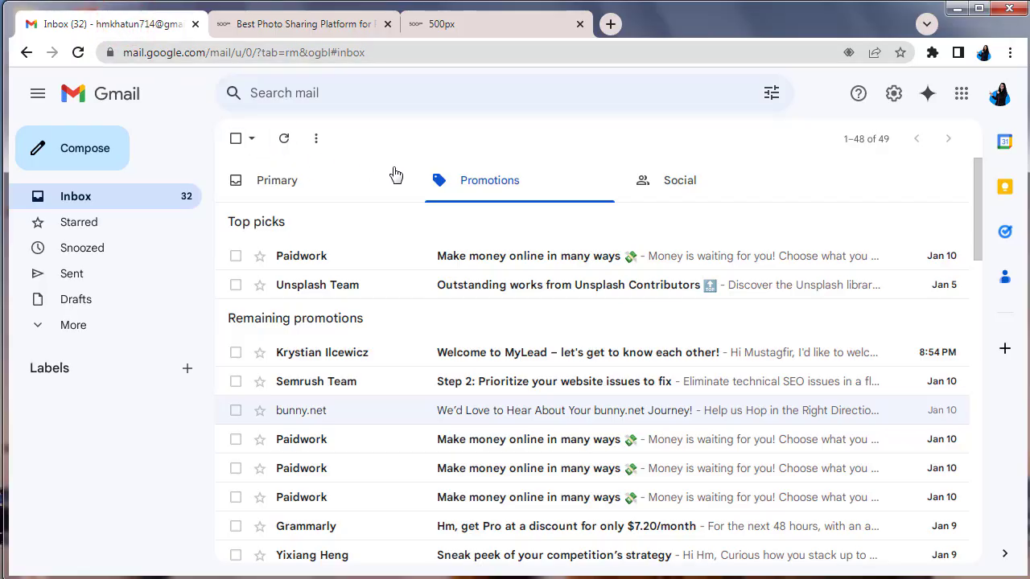
Reload Gmail, check Primary, Promotions and Social, then open the 500px 'Please activate your account' e-mail
left_click(720, 180)
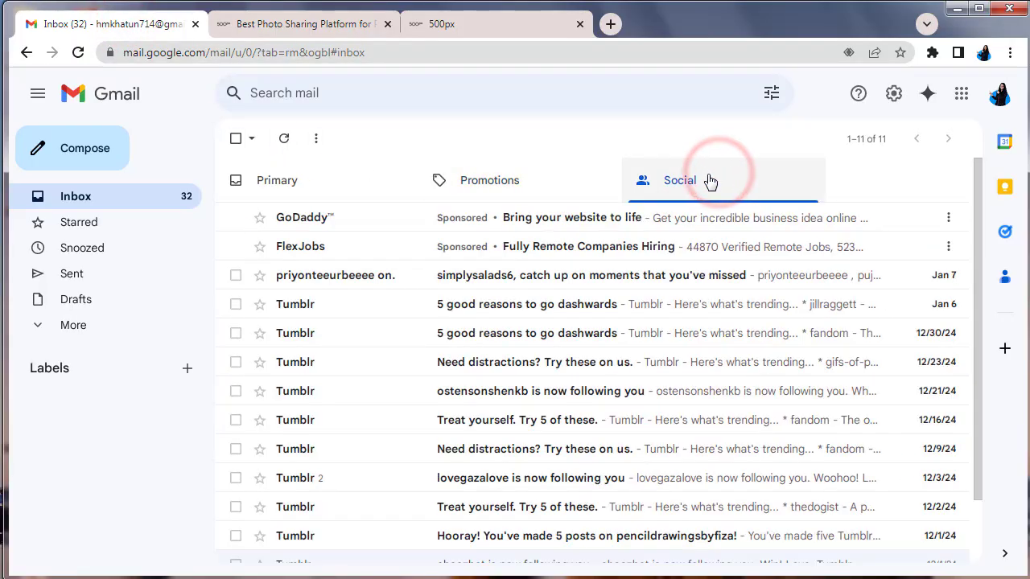
left_click(348, 189)
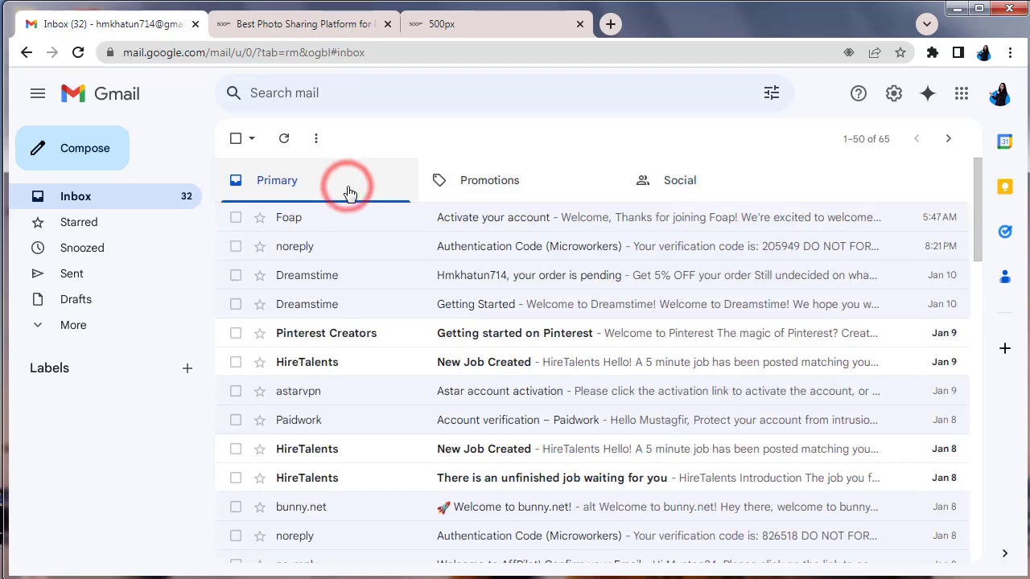
left_click(80, 56)
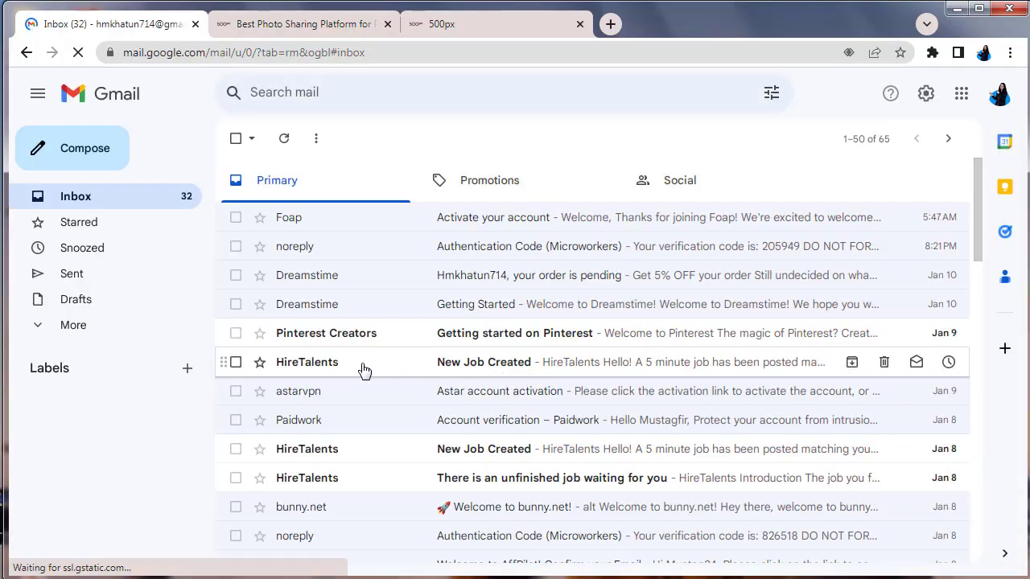
left_click(78, 330)
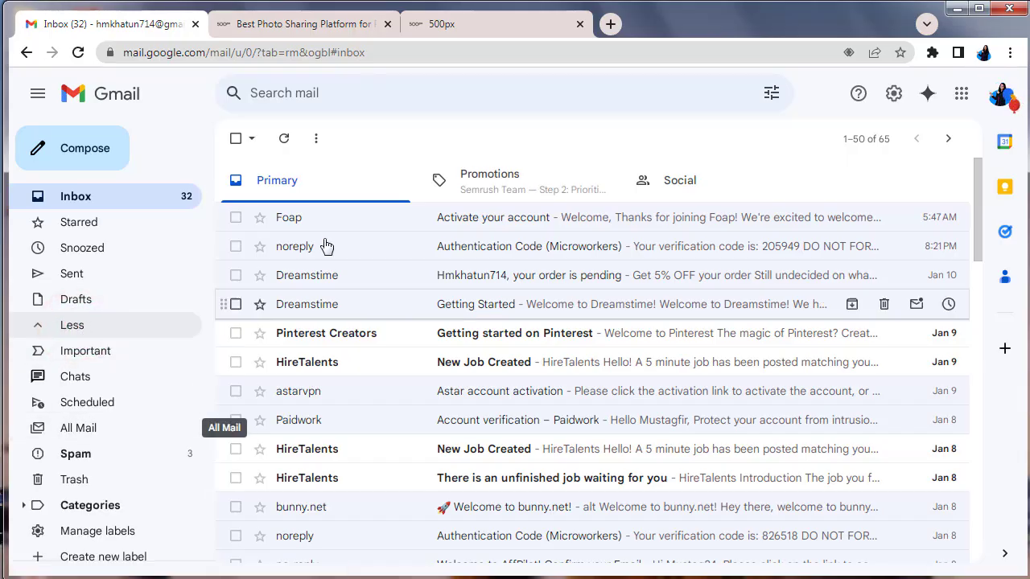
left_click(475, 185)
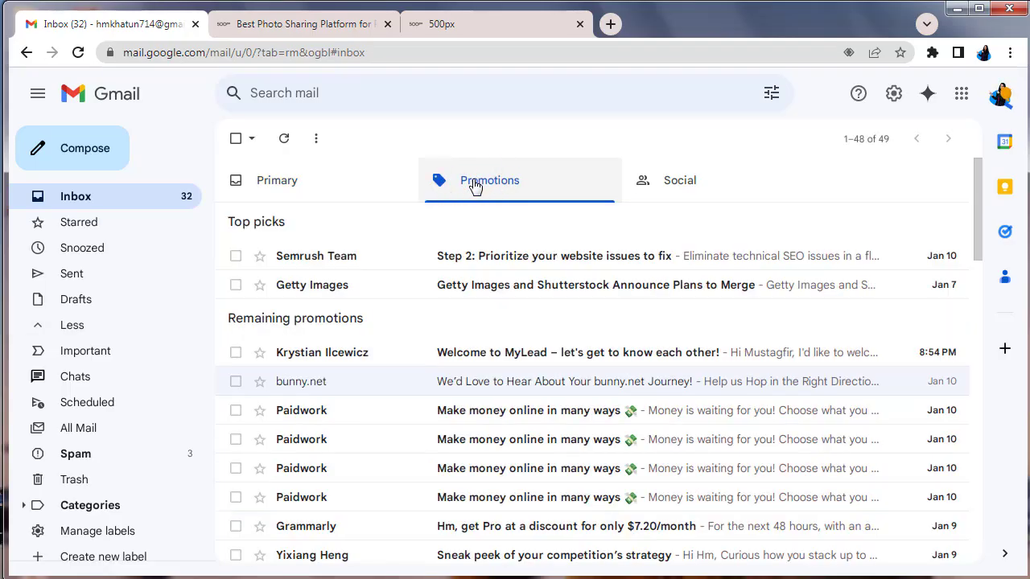
left_click(682, 193)
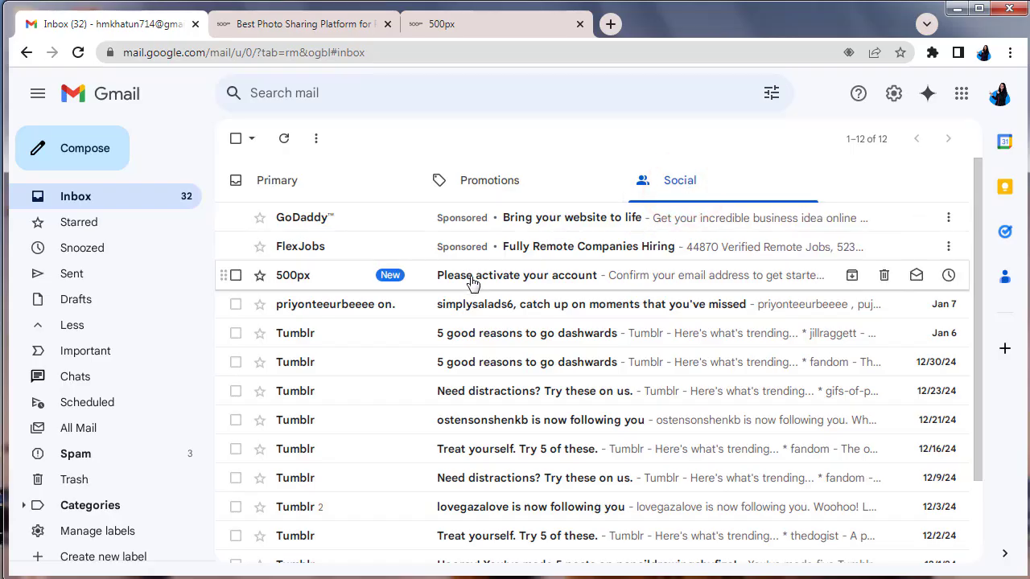
left_click(461, 276)
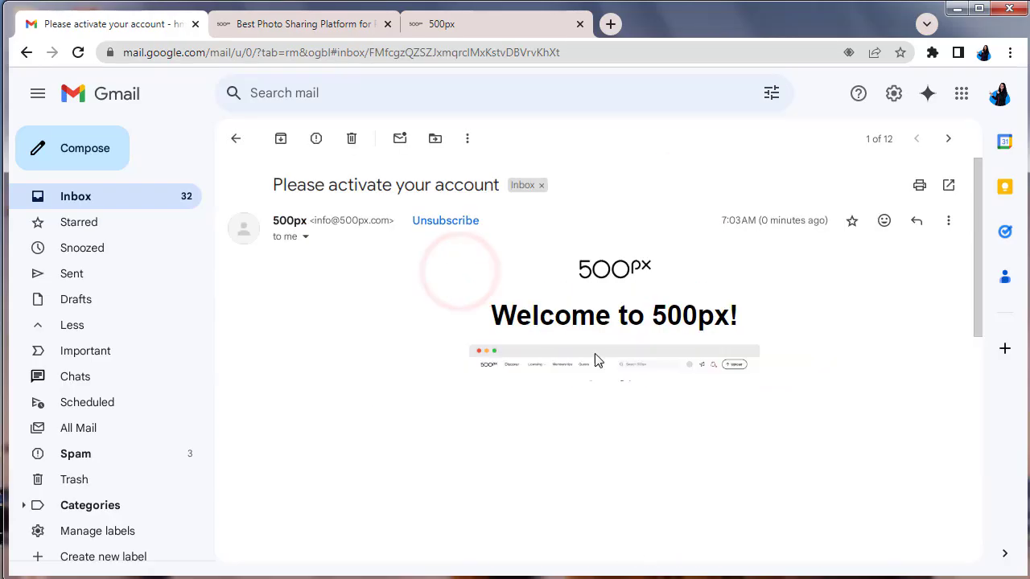
scroll(632, 366, "down", 4)
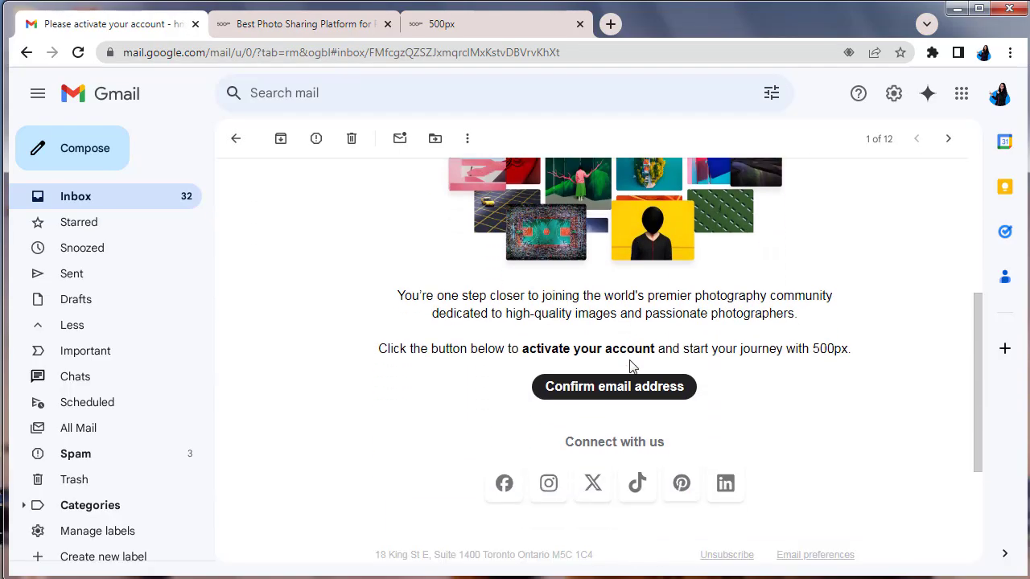
Confirm the e-mail address from the message, then close the Free Trial + Exclusive Offer popup
left_click(620, 383)
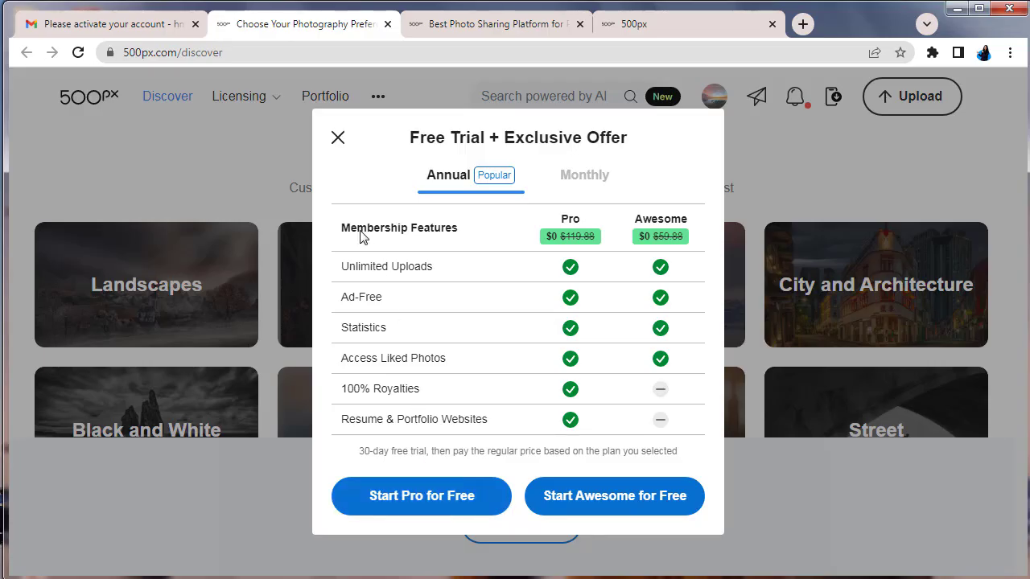
left_click(338, 139)
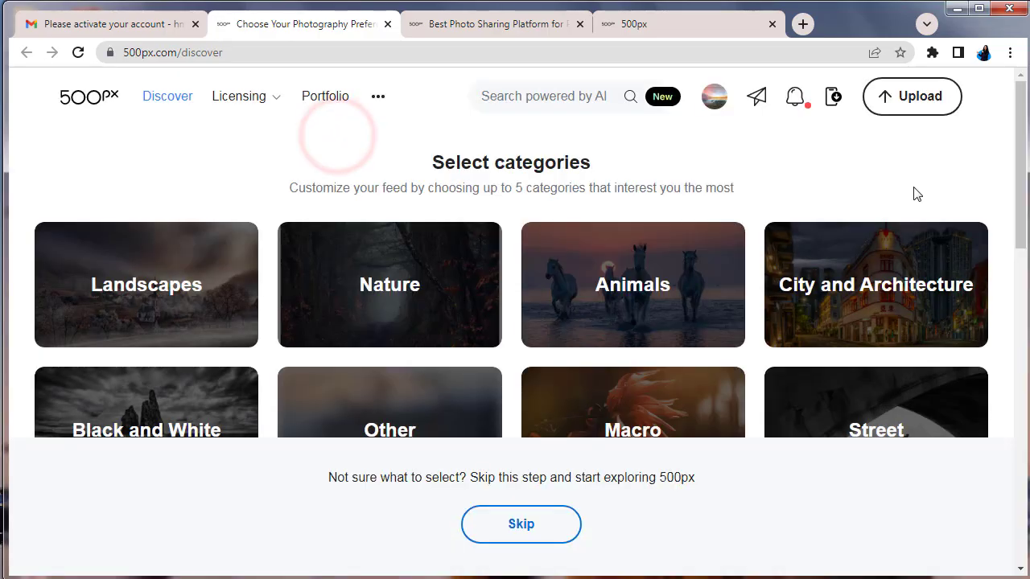
Choose Landscapes, Nature, Animals, Macro and Other as feed categories, then view my feed
scroll(915, 237, "down", 5)
scroll(918, 239, "up", 8)
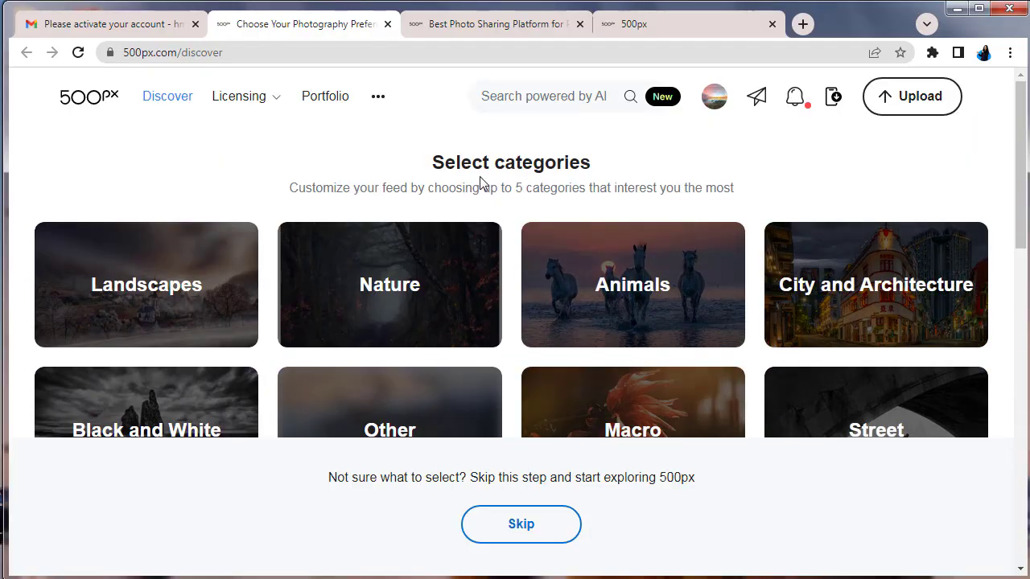
left_click(161, 298)
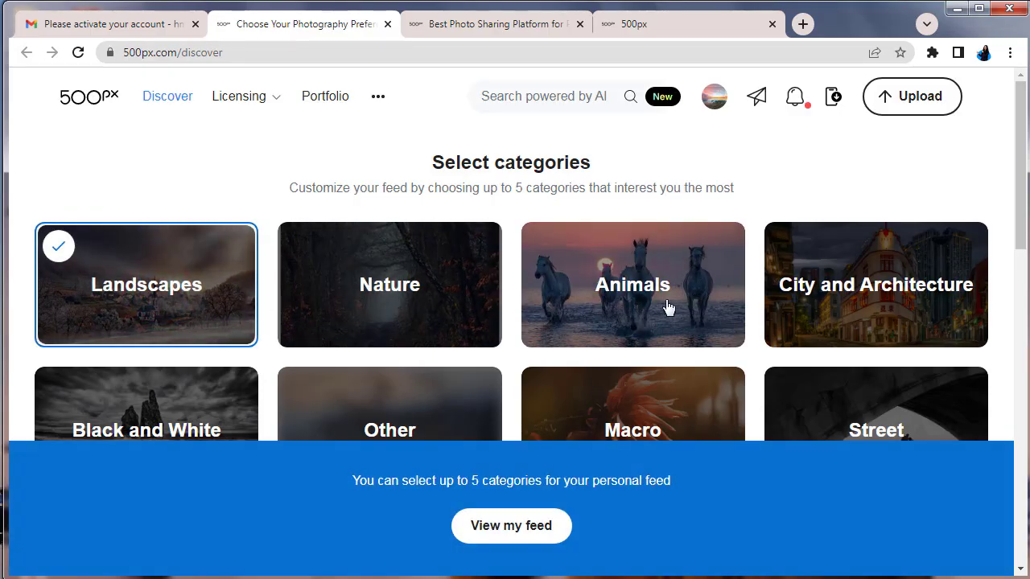
left_click(428, 292)
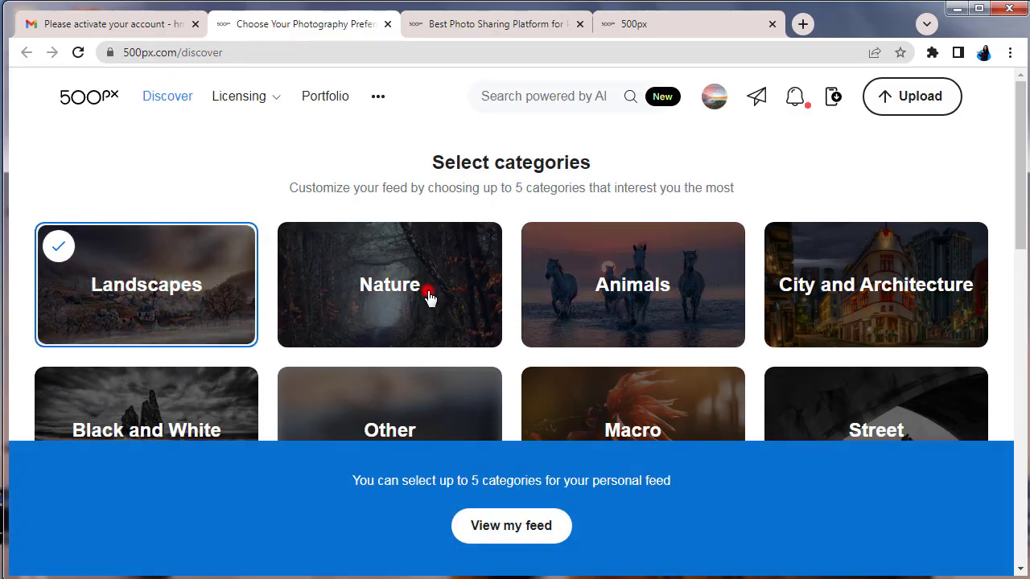
left_click(659, 296)
scroll(658, 294, "down", 2)
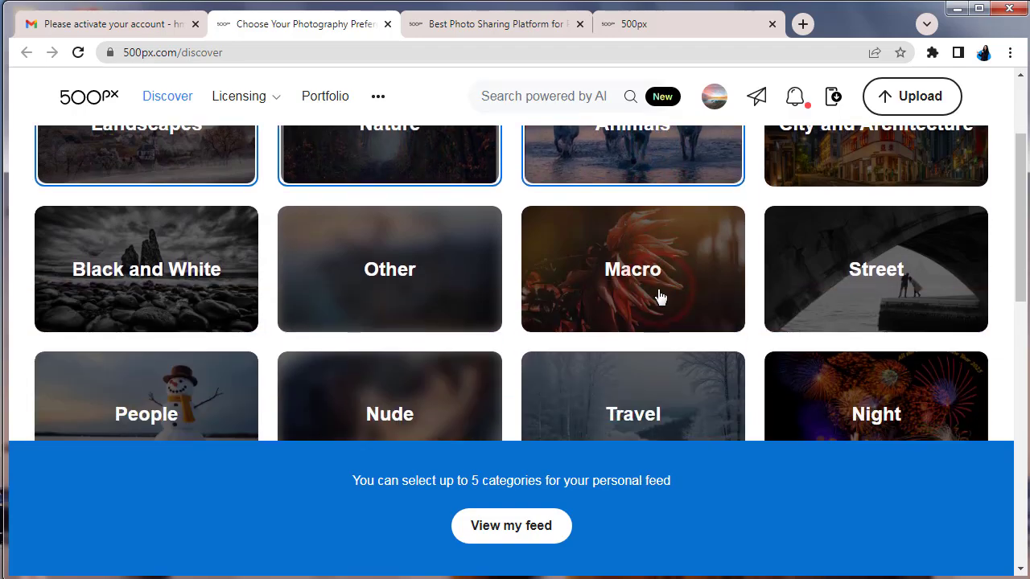
left_click(620, 292)
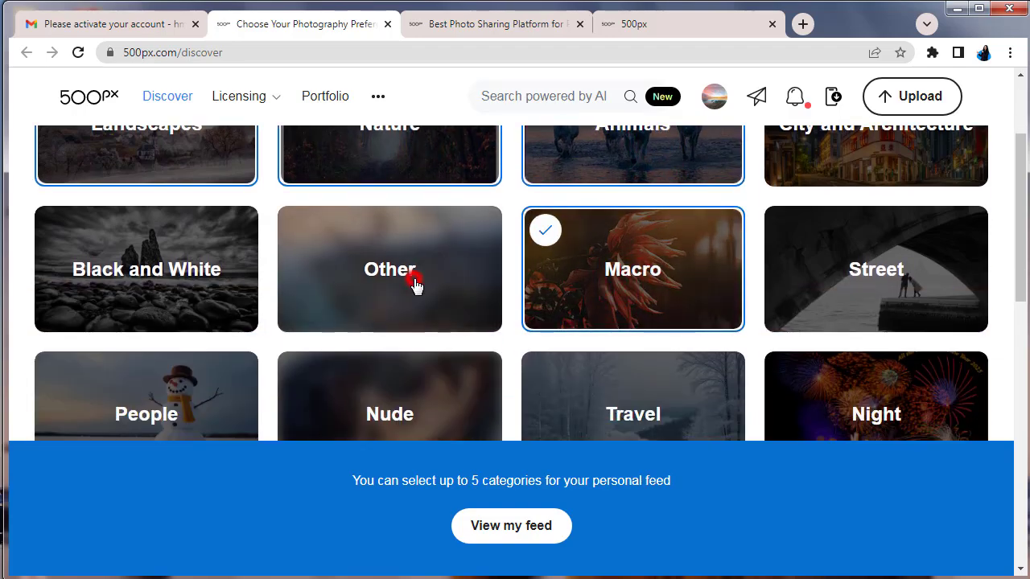
left_click(415, 286)
scroll(548, 386, "down", 1)
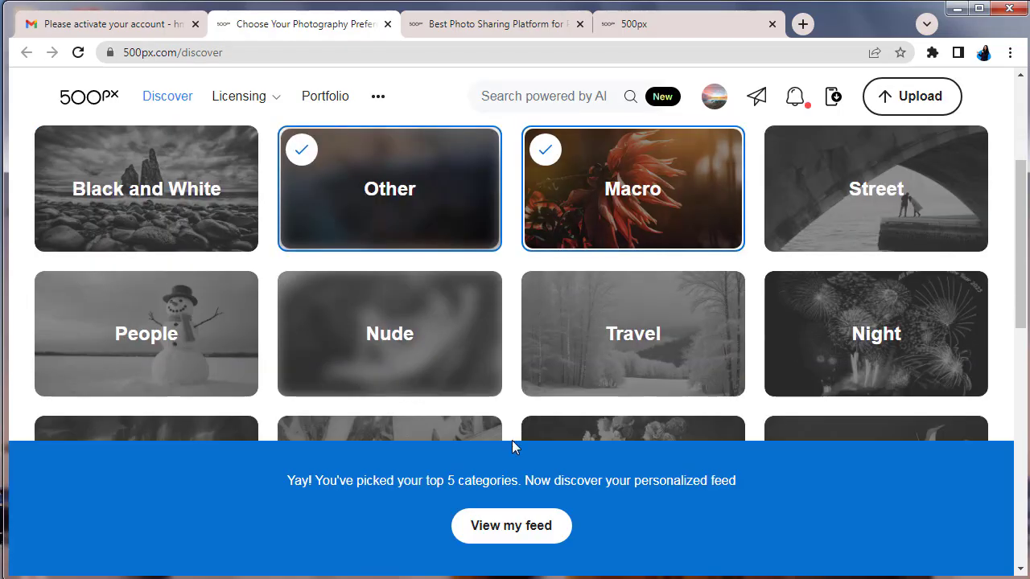
left_click(536, 524)
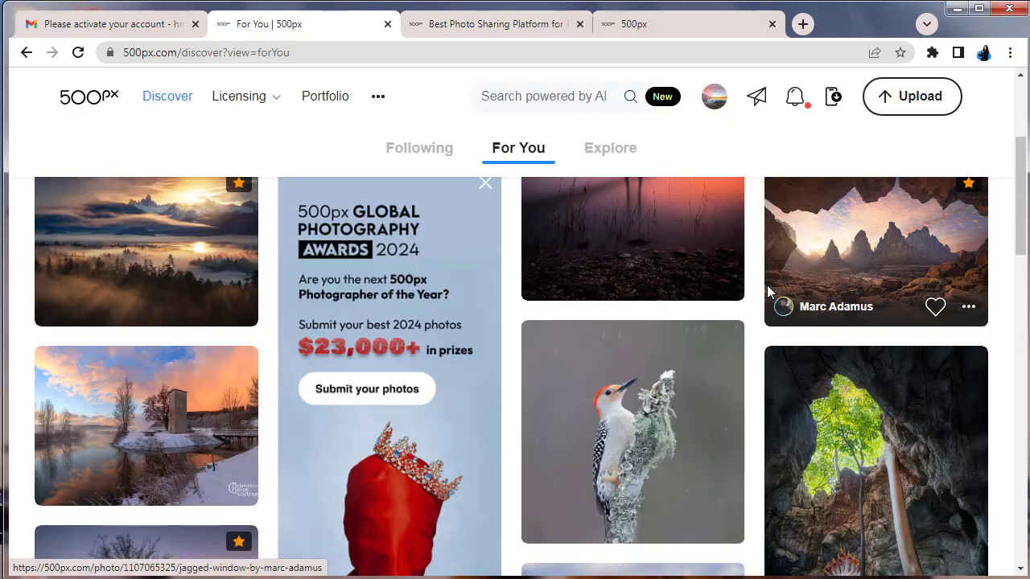
Close the translator ad banner on the For You feed and go to Portfolio
scroll(768, 294, "up", 2)
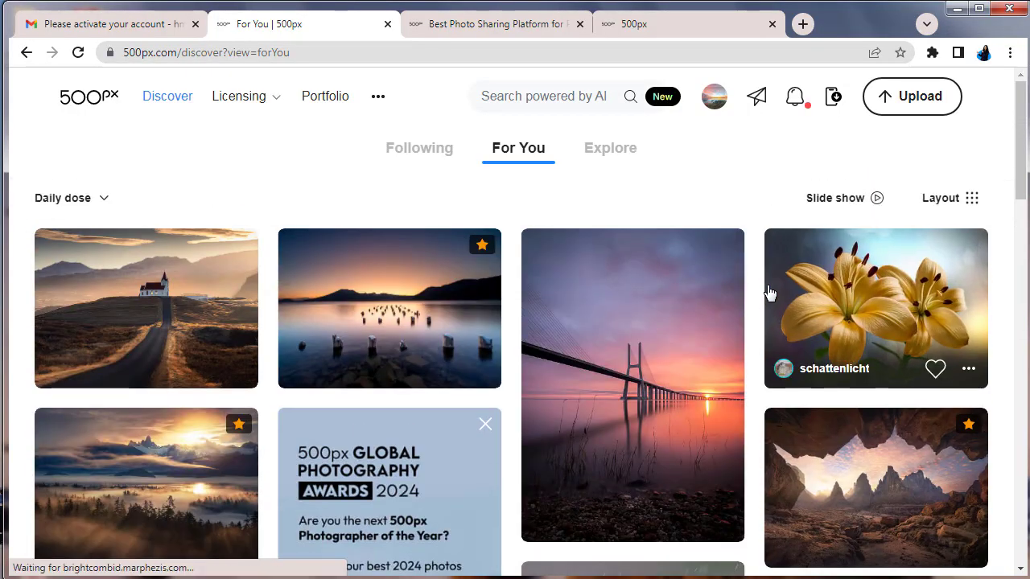
scroll(769, 294, "down", 10)
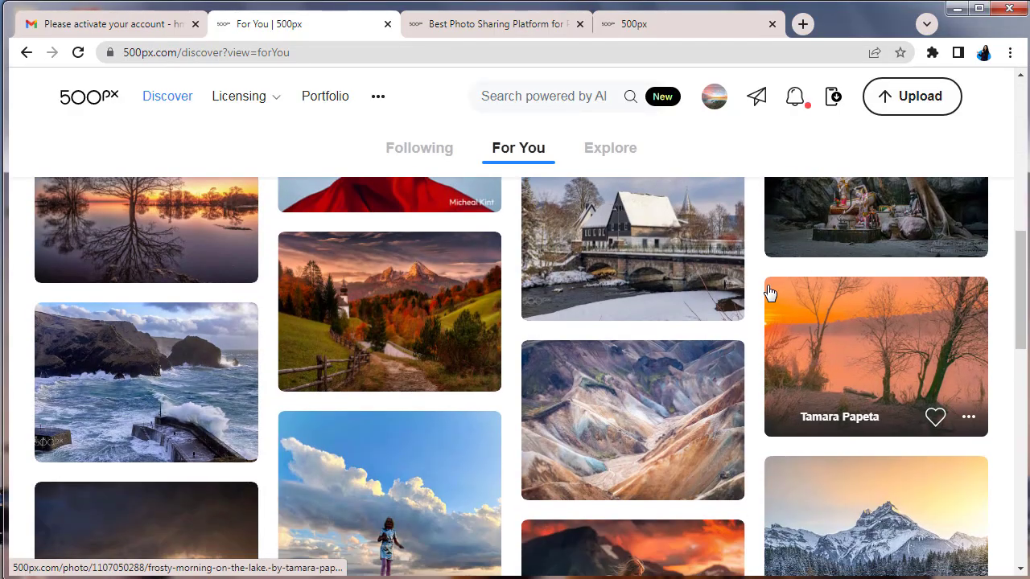
scroll(767, 289, "down", 2)
scroll(767, 290, "up", 10)
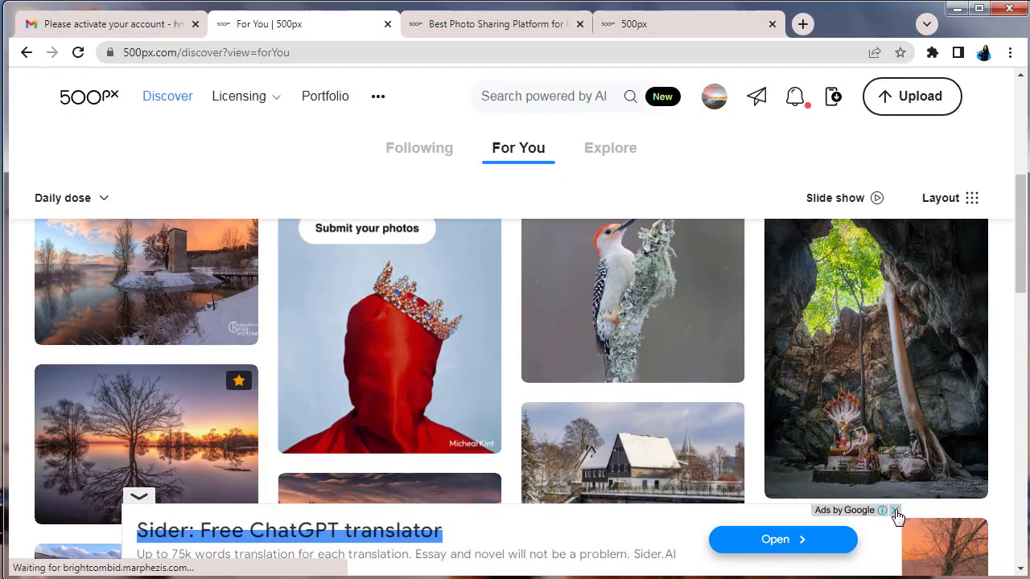
left_click(895, 510)
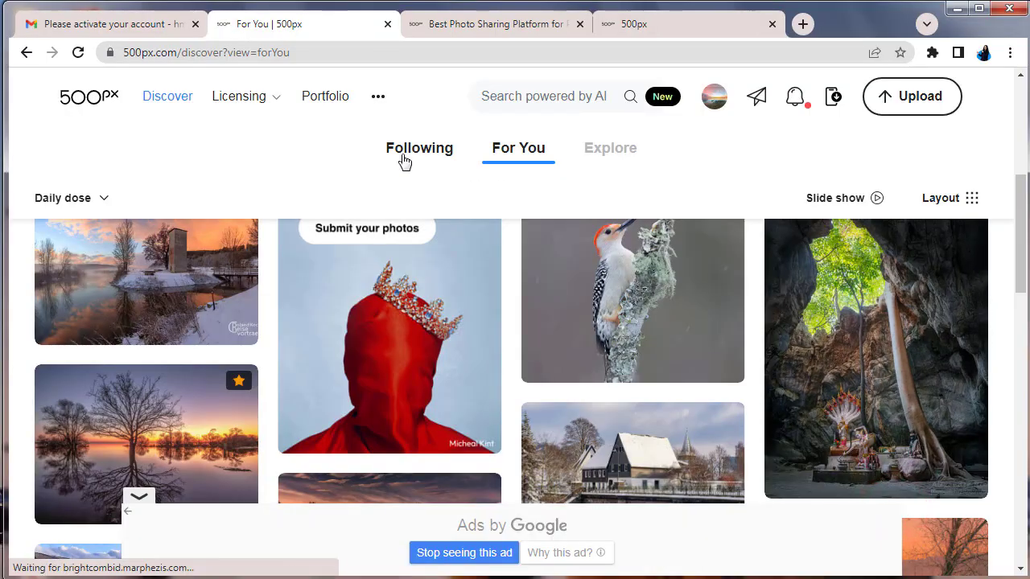
left_click(329, 98)
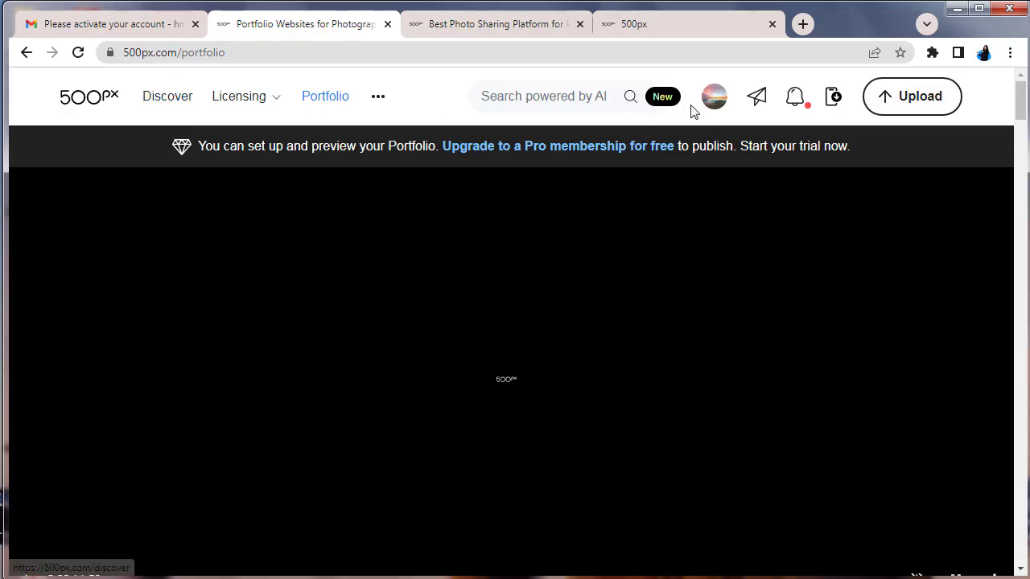
Go to My Profile from the avatar menu and scroll down to the Upload photos box
left_click(717, 106)
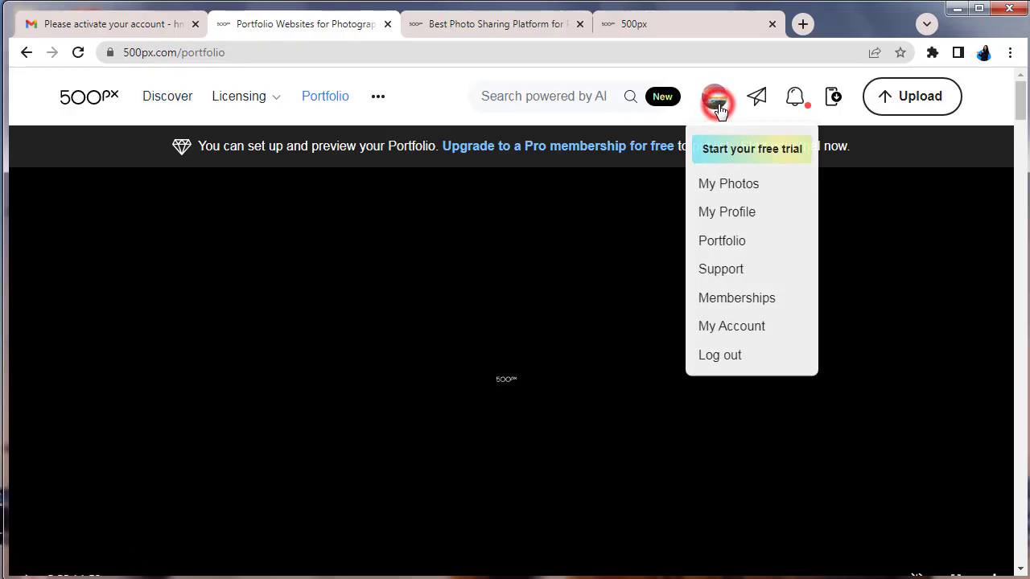
left_click(749, 213)
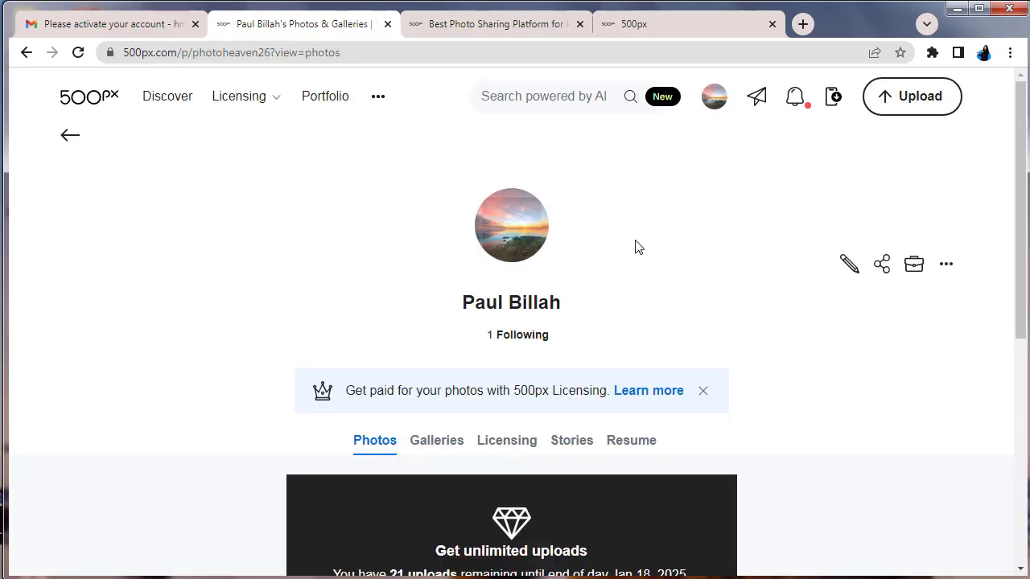
scroll(605, 329, "down", 1)
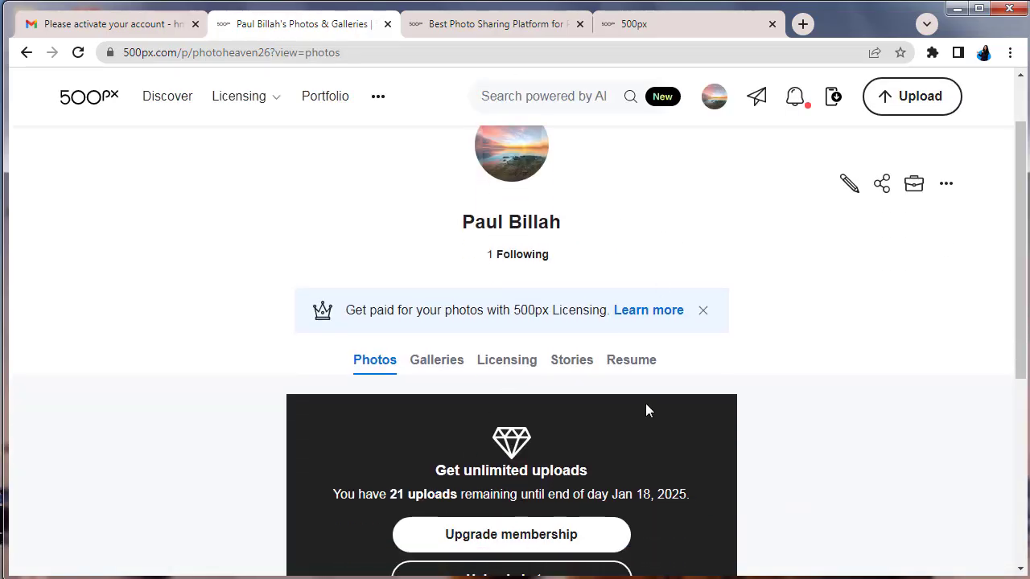
scroll(647, 407, "down", 1)
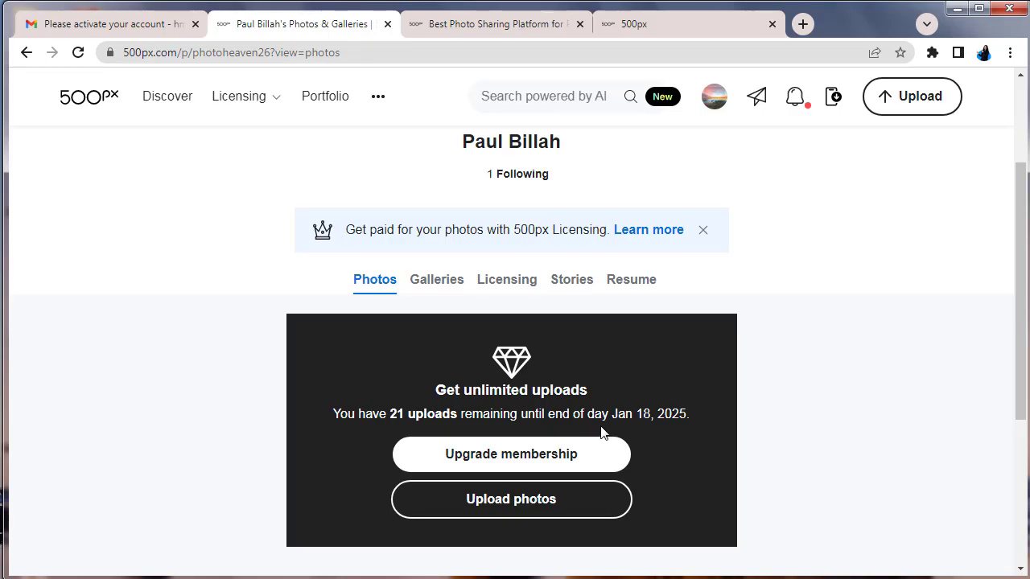
scroll(648, 423, "down", 1)
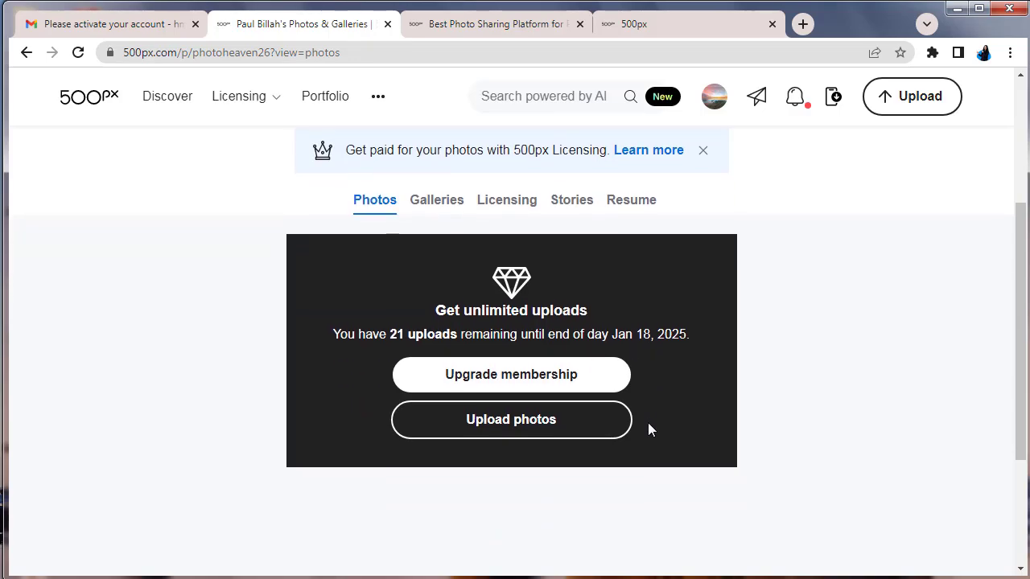
scroll(577, 421, "down", 2)
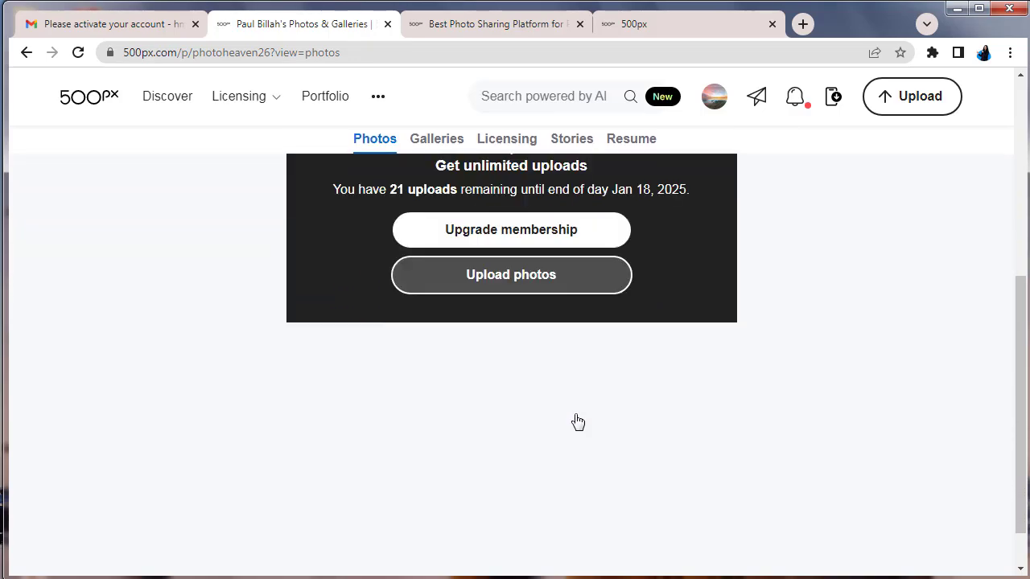
scroll(556, 410, "up", 2)
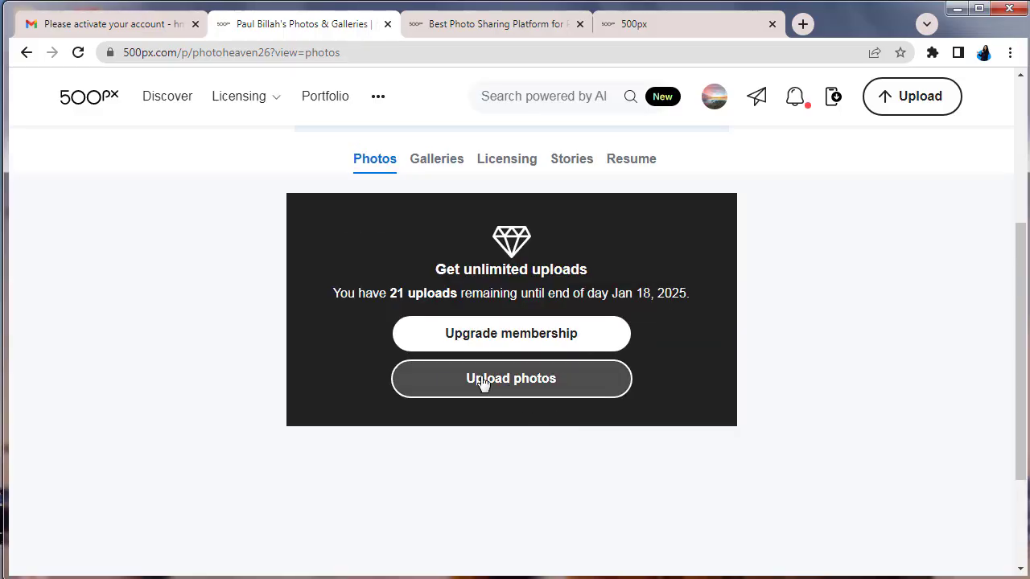
Start a photo upload and open the photos folder in the Add photos file dialog
left_click(507, 380)
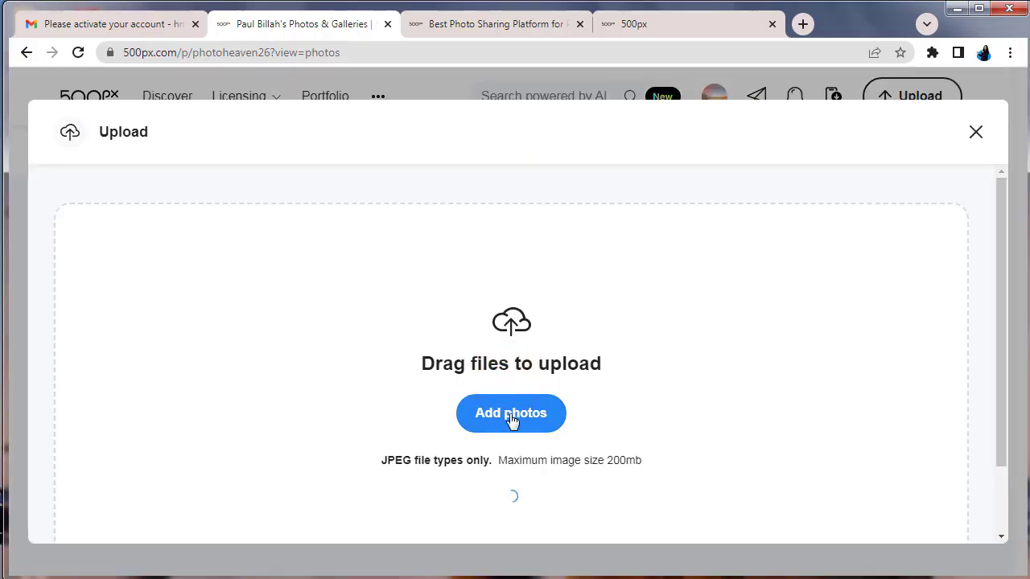
left_click(500, 414)
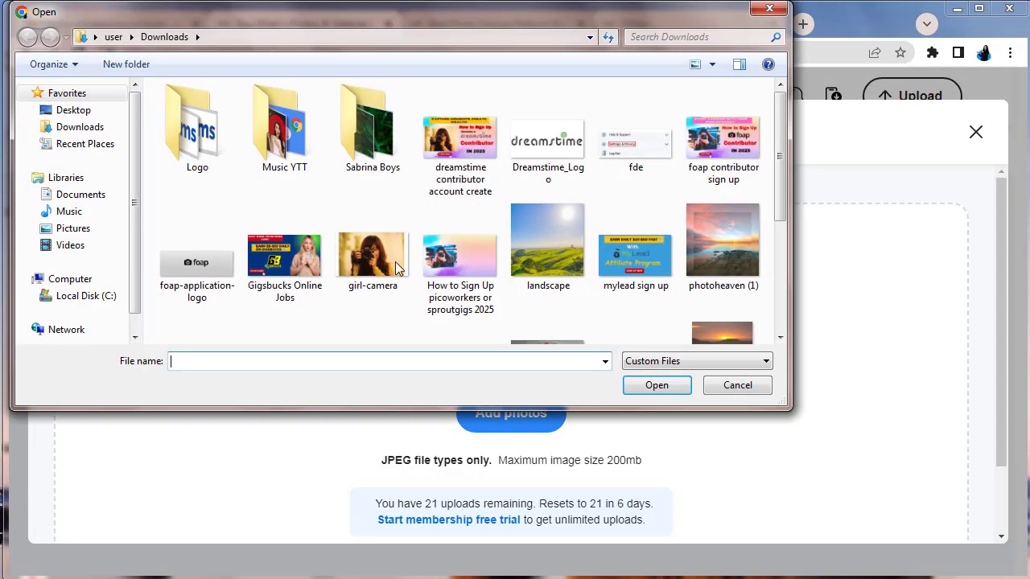
double_click(373, 128)
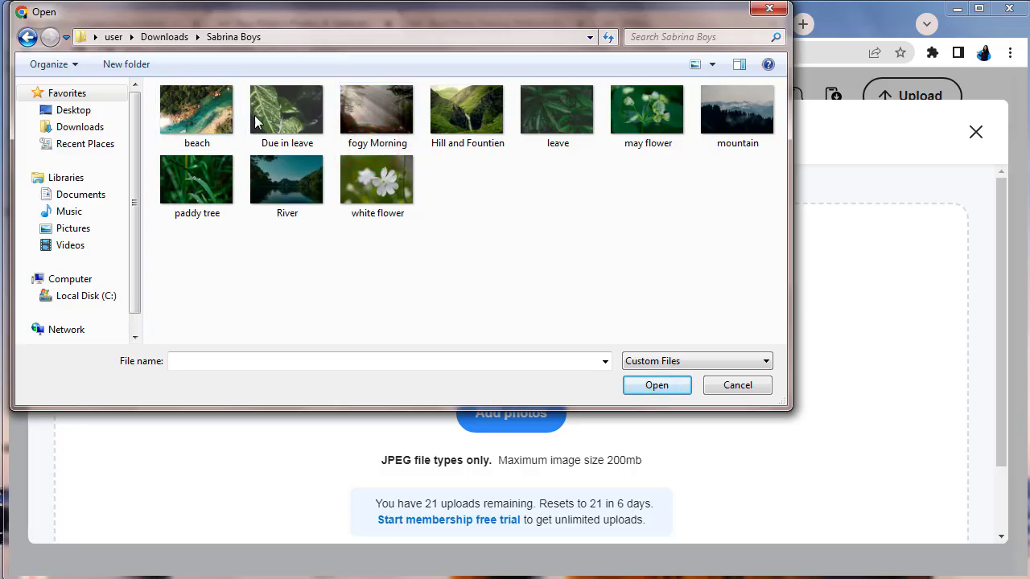
Upload nine photos: Due in leave, paddy tree, River, fogy Morning, Hill and Fountien, leave, may flower, mountain, white flower
left_click(274, 113)
left_click(187, 180, "ctrl")
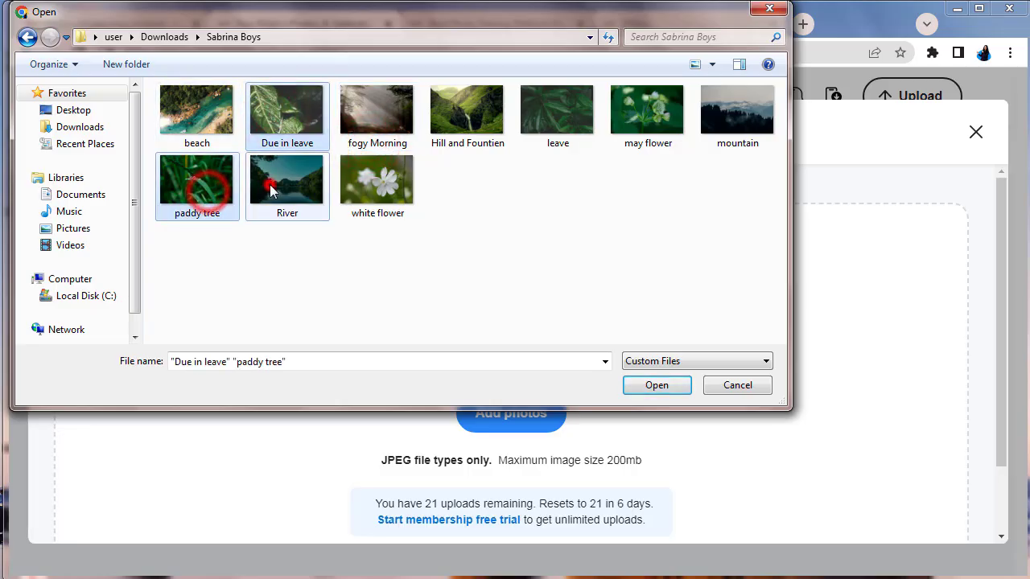
left_click(272, 186, "ctrl")
left_click(354, 117, "ctrl")
left_click(461, 120, "ctrl")
left_click(552, 110, "ctrl")
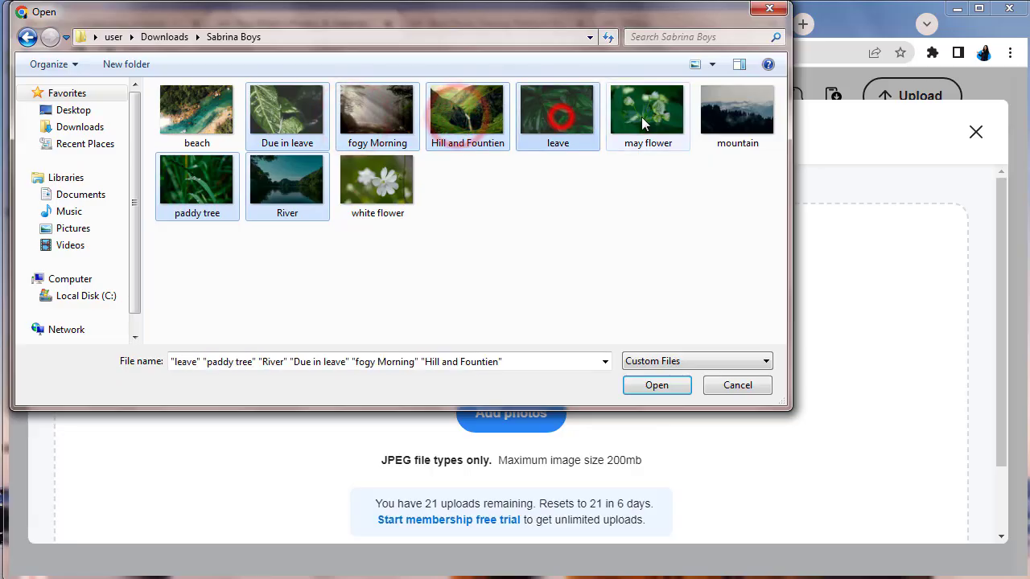
left_click(644, 106, "ctrl")
left_click(747, 122, "ctrl")
left_click(395, 191, "ctrl")
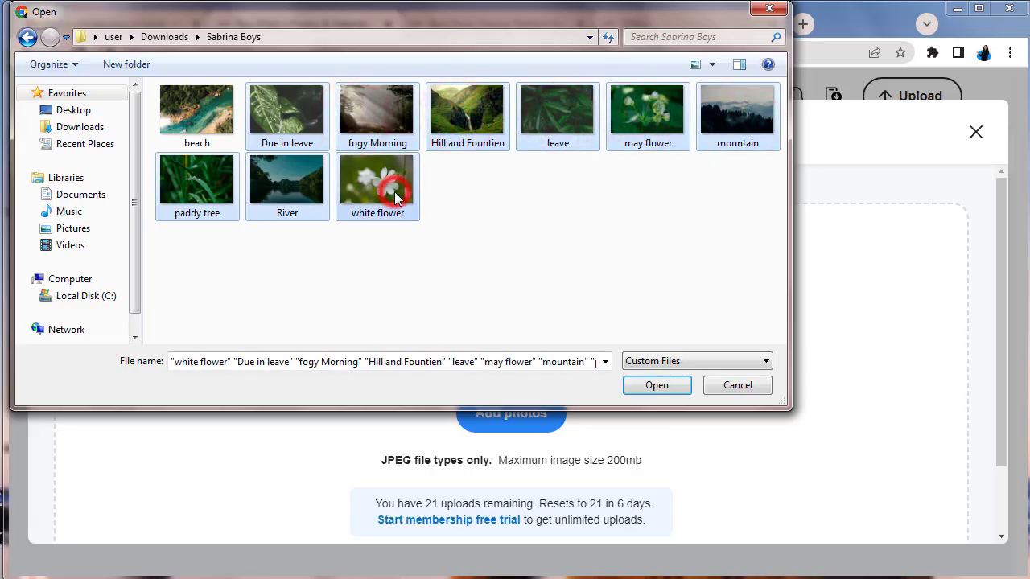
left_click(656, 386)
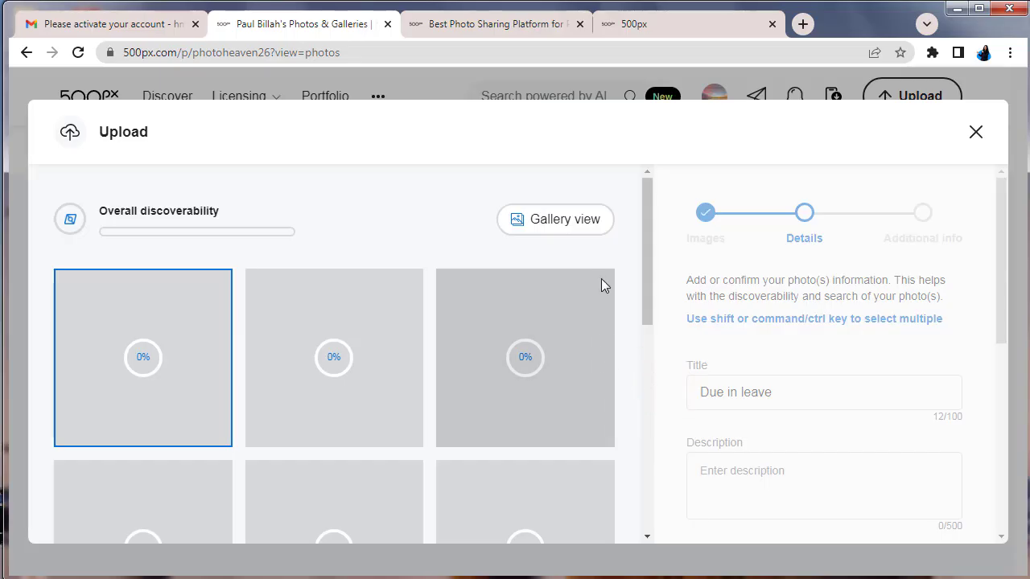
Scroll the upload thumbnails and Details panel to review Title, Category, Location and suggested keywords
scroll(605, 285, "down", 5)
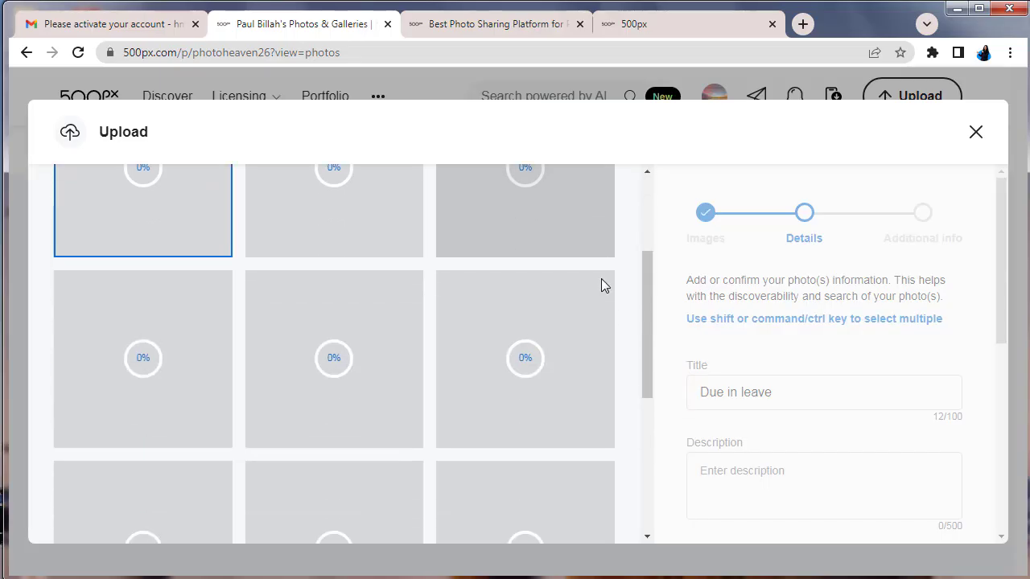
scroll(604, 286, "up", 3)
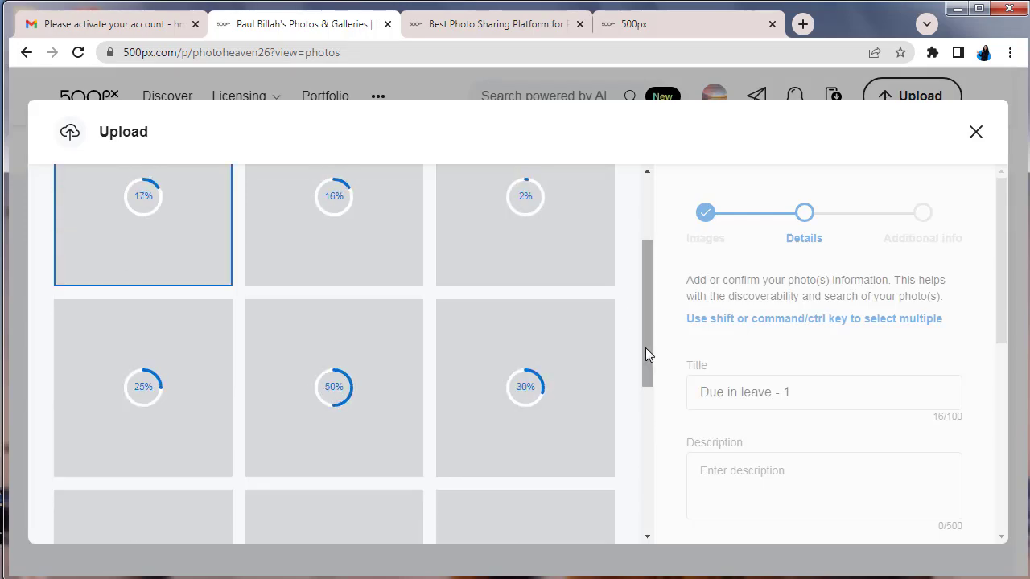
scroll(646, 350, "up", 2)
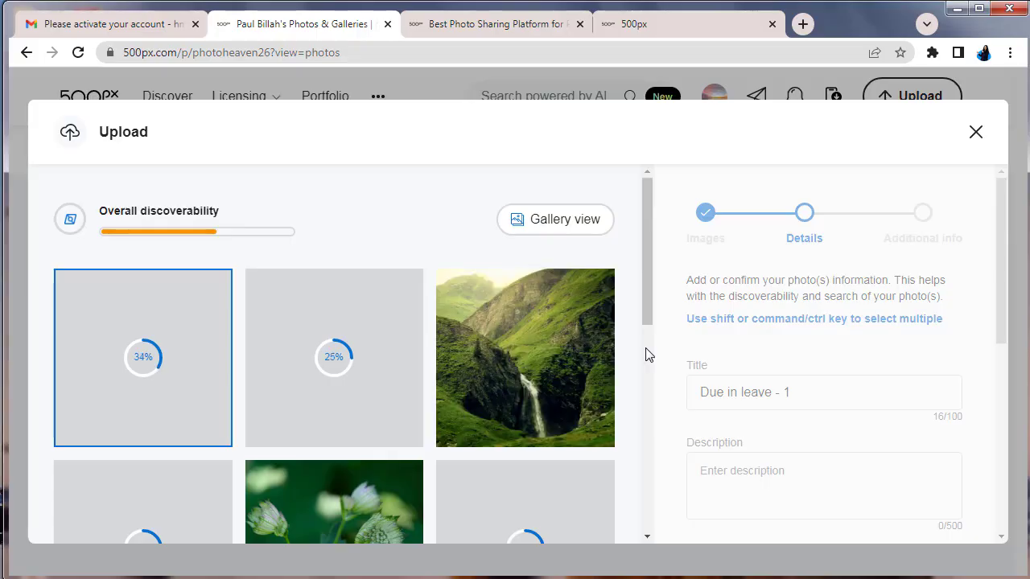
scroll(649, 355, "down", 1)
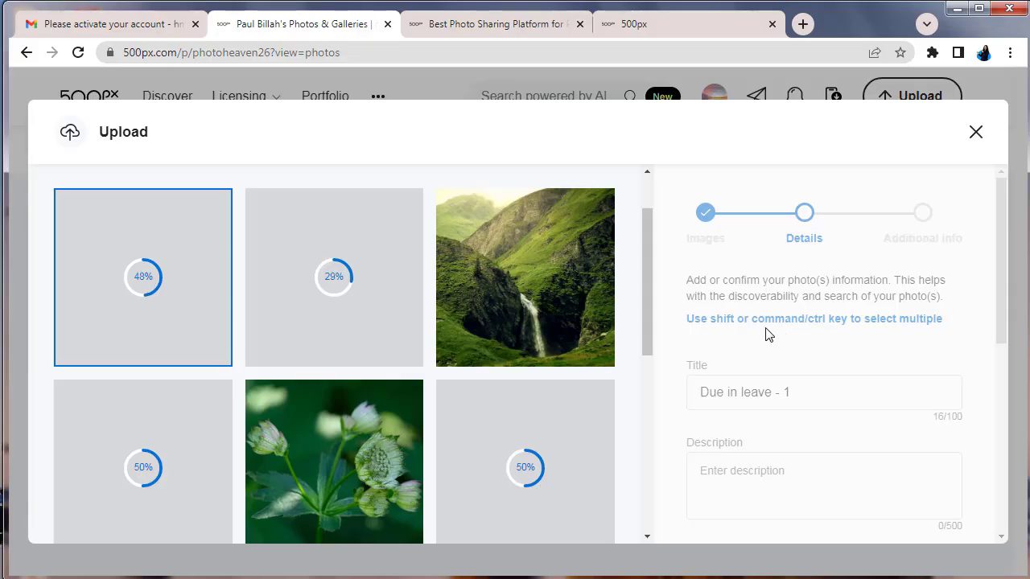
scroll(646, 336, "down", 5)
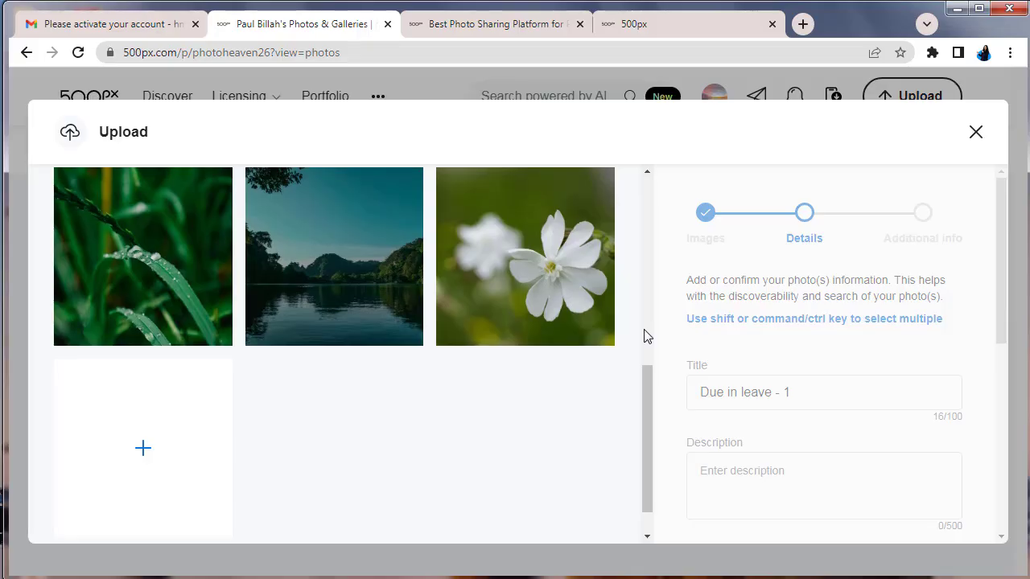
scroll(646, 336, "down", 1)
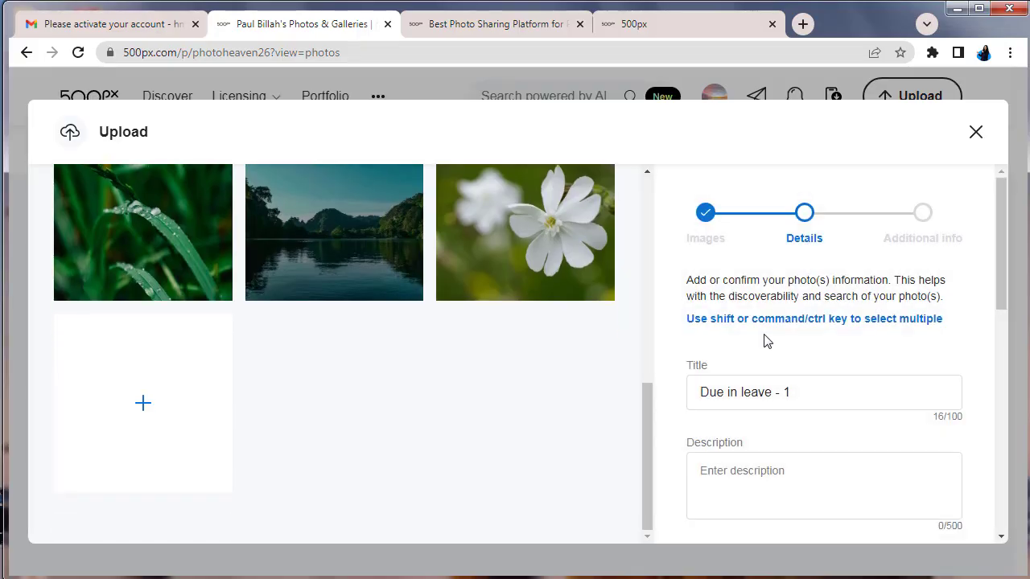
scroll(765, 341, "down", 3)
scroll(766, 341, "down", 2)
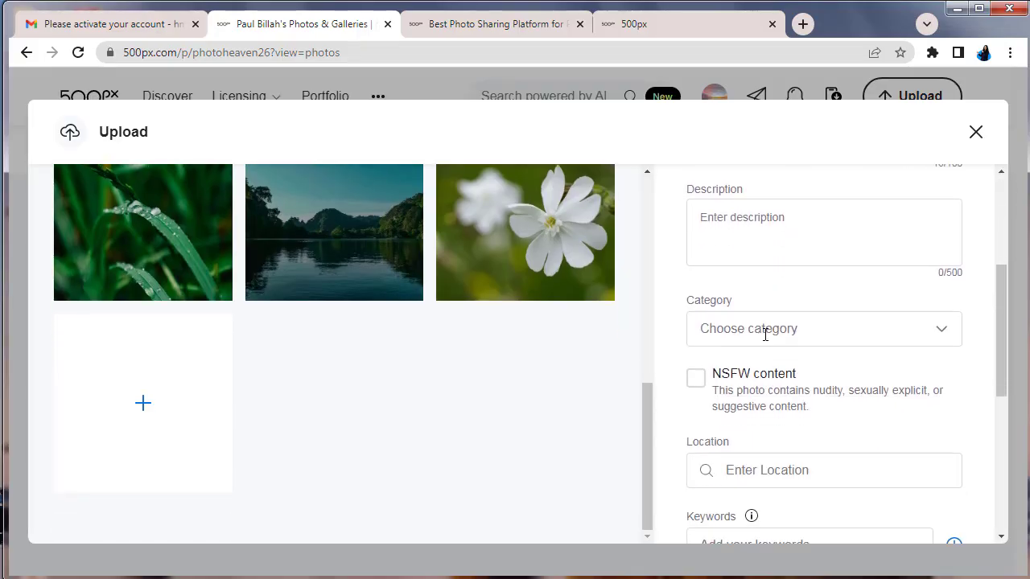
scroll(766, 336, "down", 1)
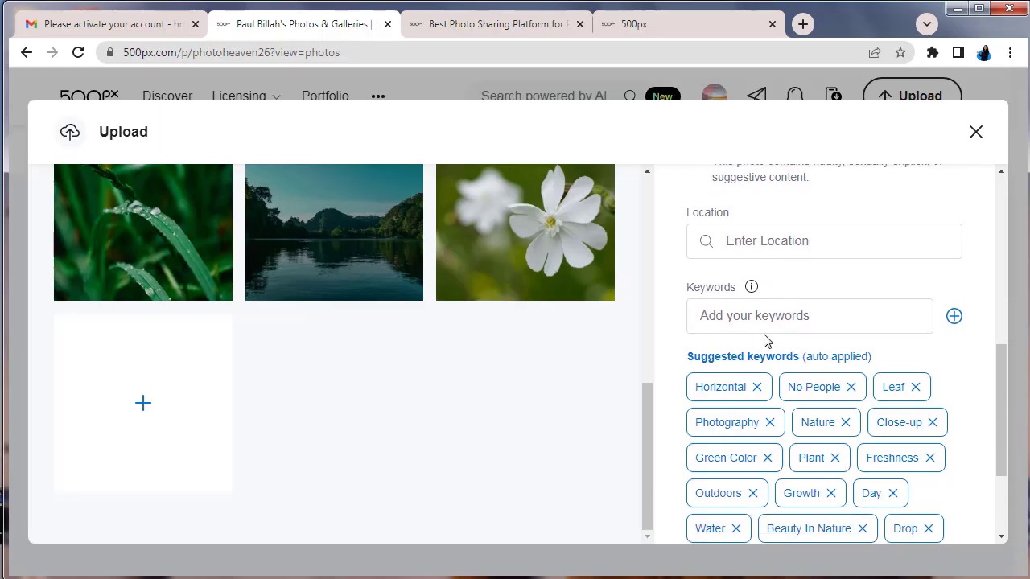
scroll(798, 331, "down", 2)
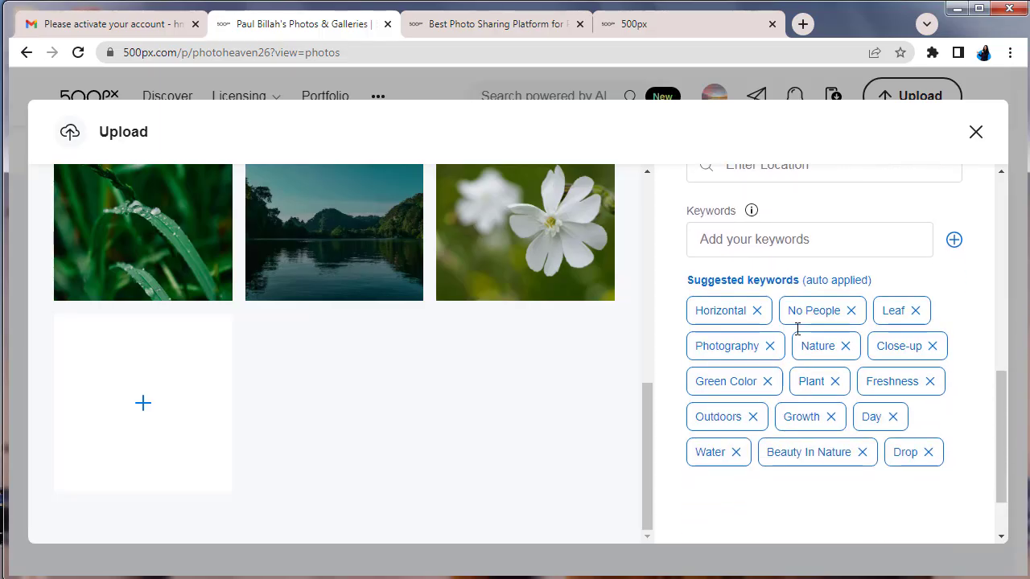
scroll(797, 336, "up", 5)
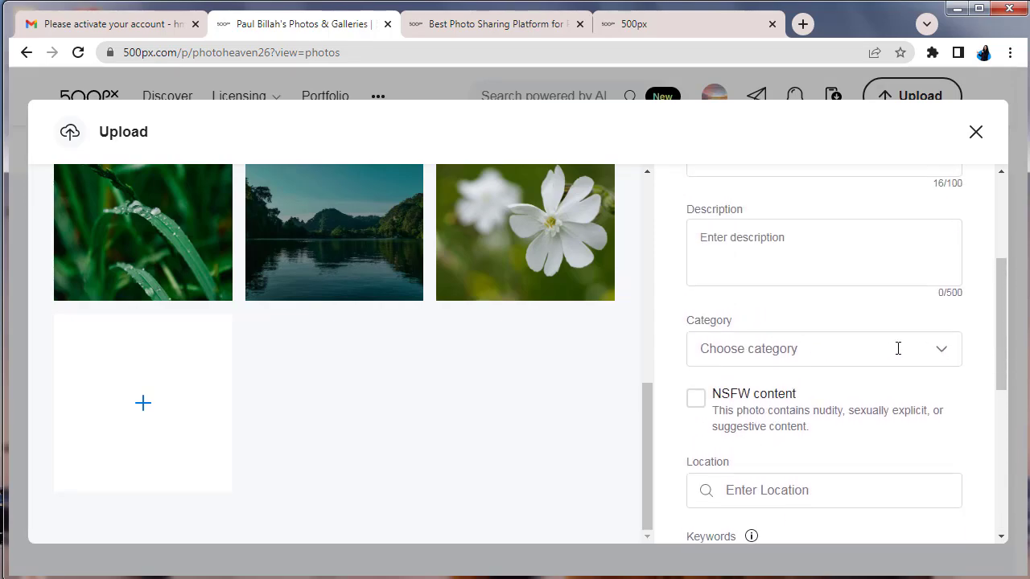
scroll(897, 348, "up", 2)
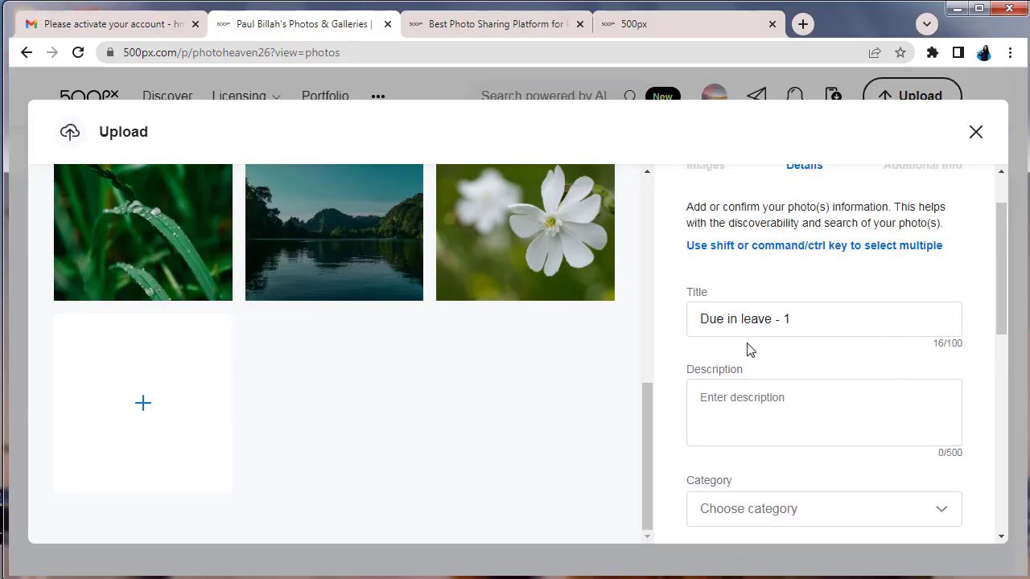
scroll(748, 349, "up", 1)
scroll(564, 273, "up", 8)
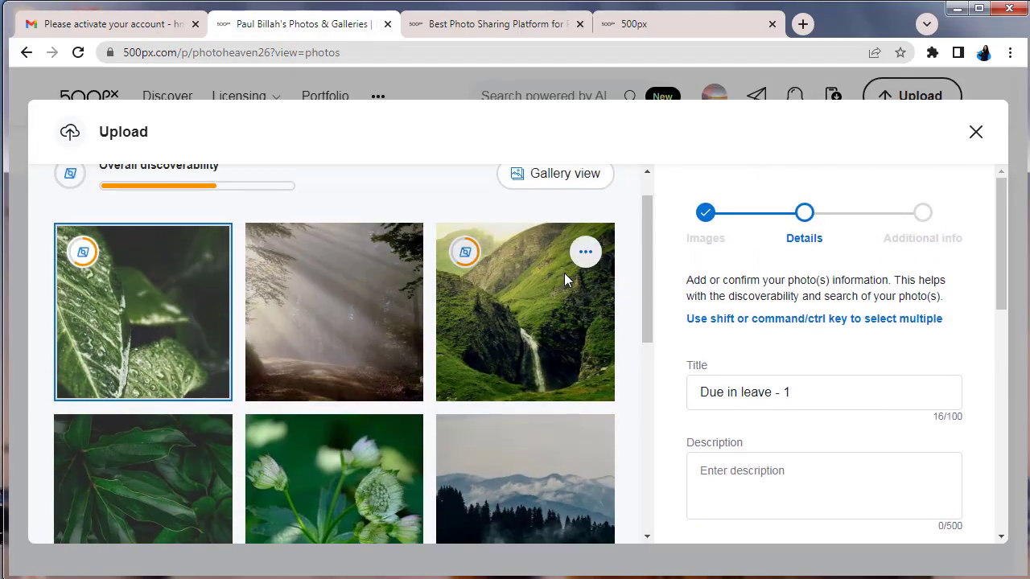
scroll(564, 278, "up", 1)
scroll(564, 277, "down", 2)
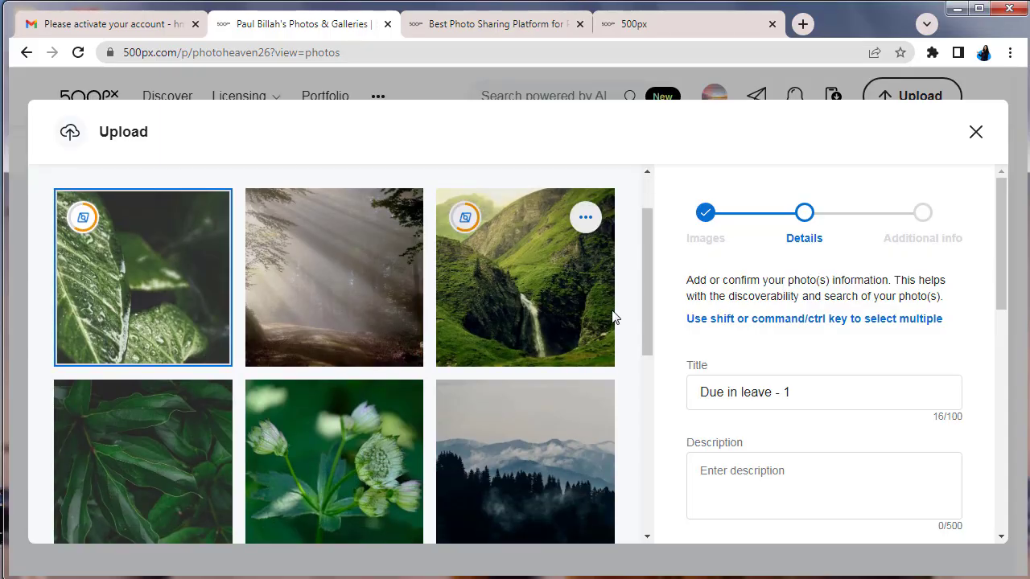
scroll(523, 273, "down", 2)
scroll(796, 366, "down", 1)
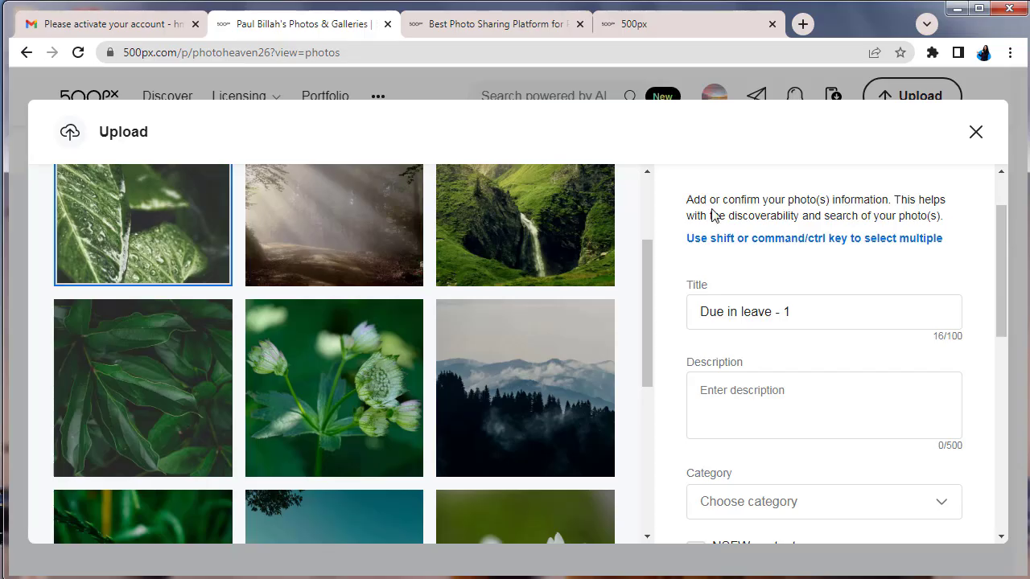
In a new tab, go to Google Docs through the Google apps grid and scroll to Recent documents
left_click(801, 25)
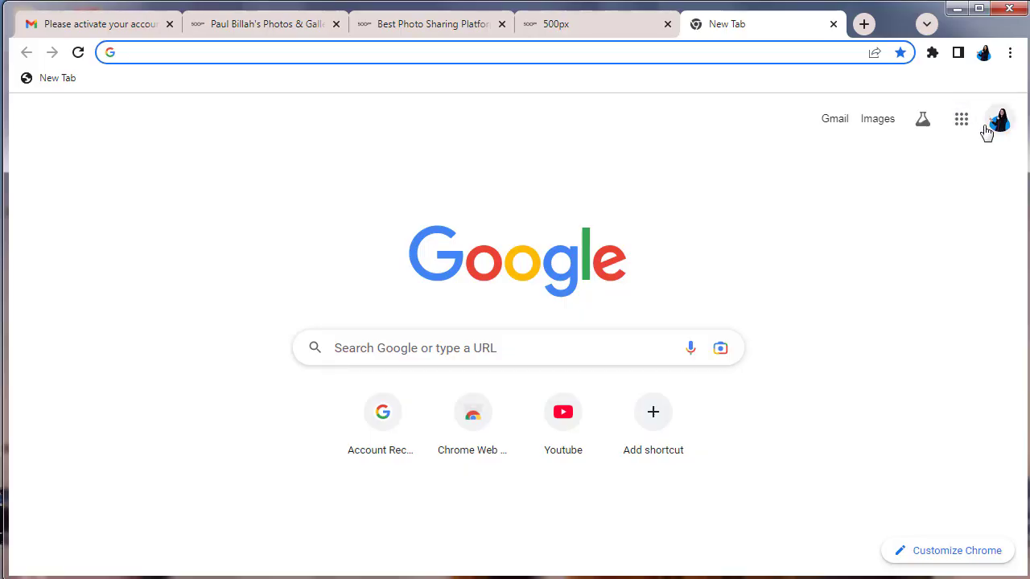
left_click(961, 130)
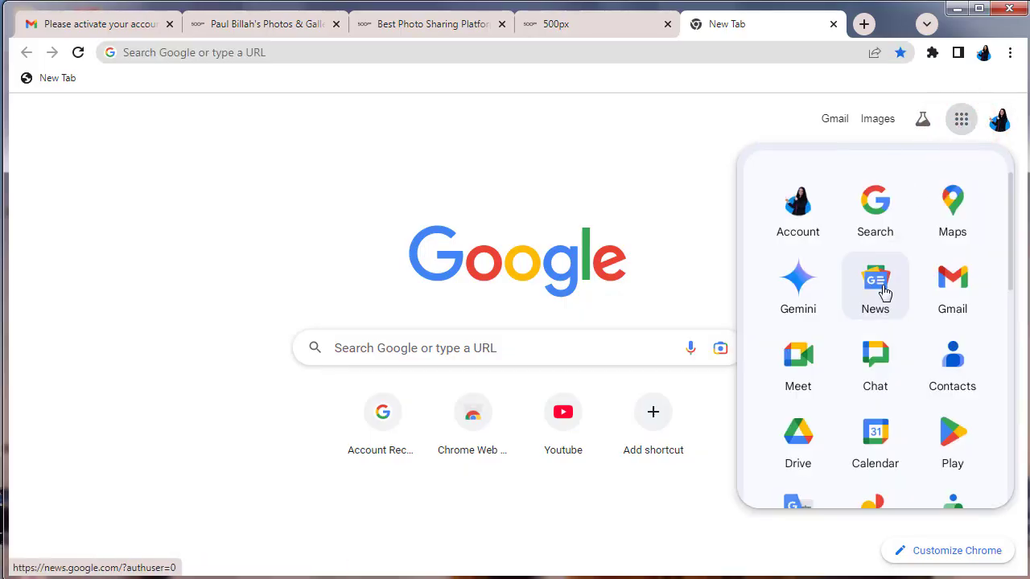
scroll(881, 294, "down", 4)
left_click(883, 394)
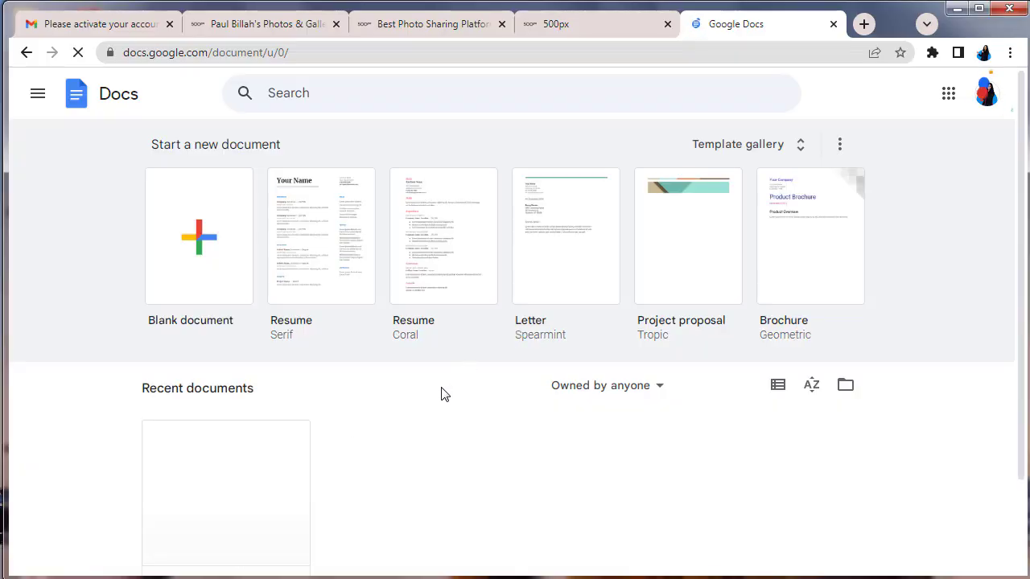
scroll(442, 394, "down", 1)
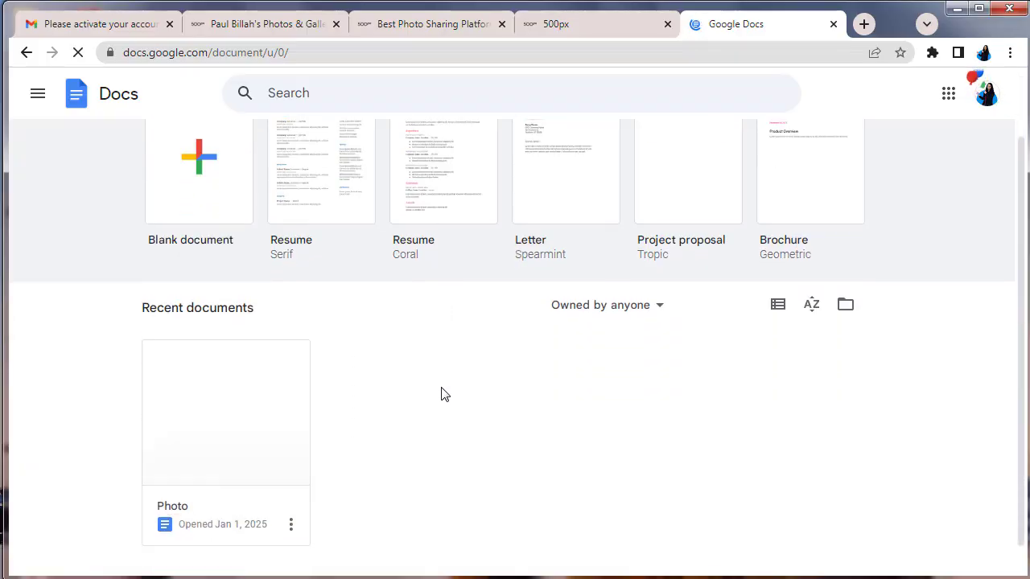
Open the 'Photo' document and scroll through Tab 1's salad hashtags down to the Tag lists
left_click(232, 409)
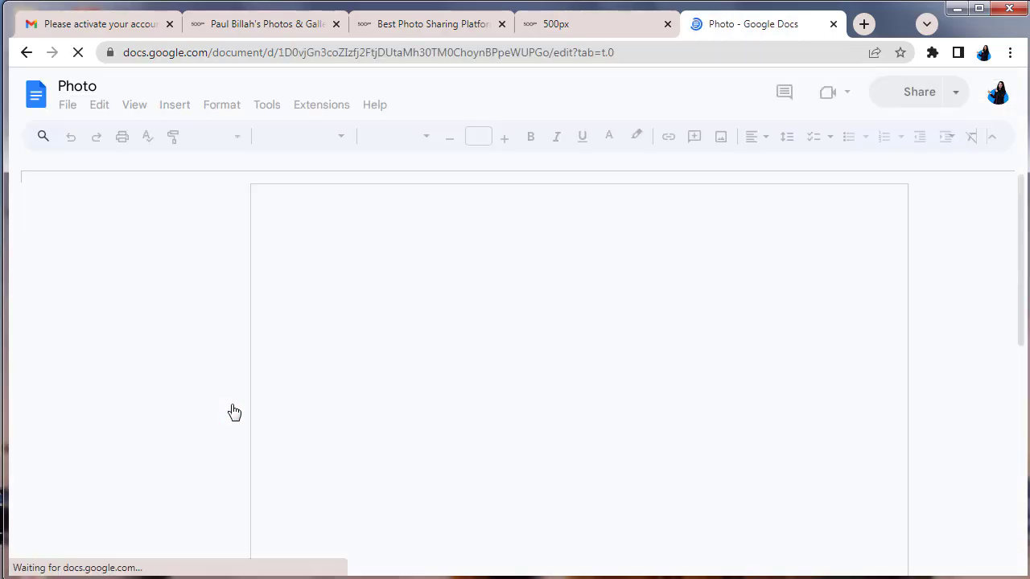
scroll(610, 316, "down", 1)
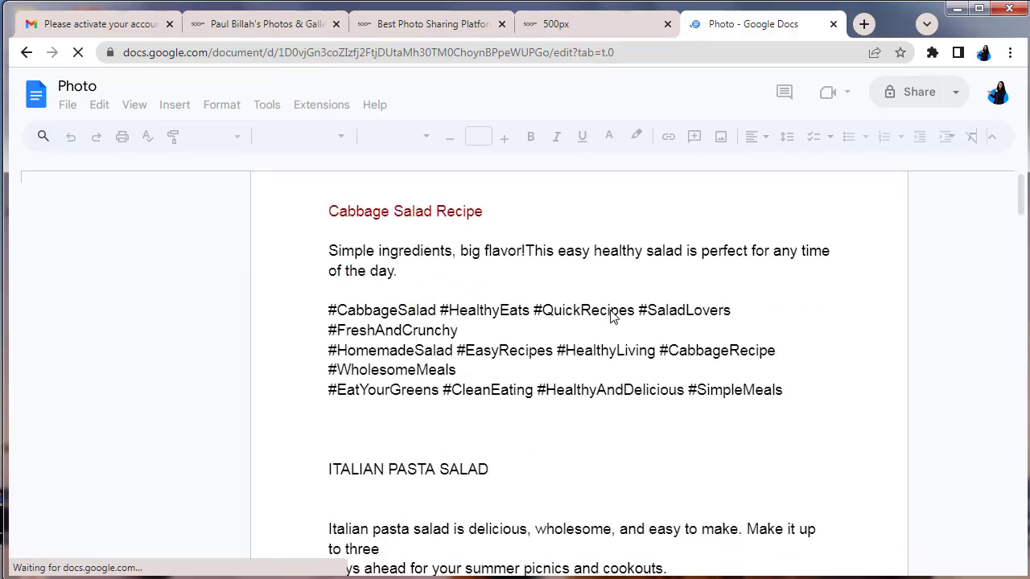
scroll(610, 317, "down", 2)
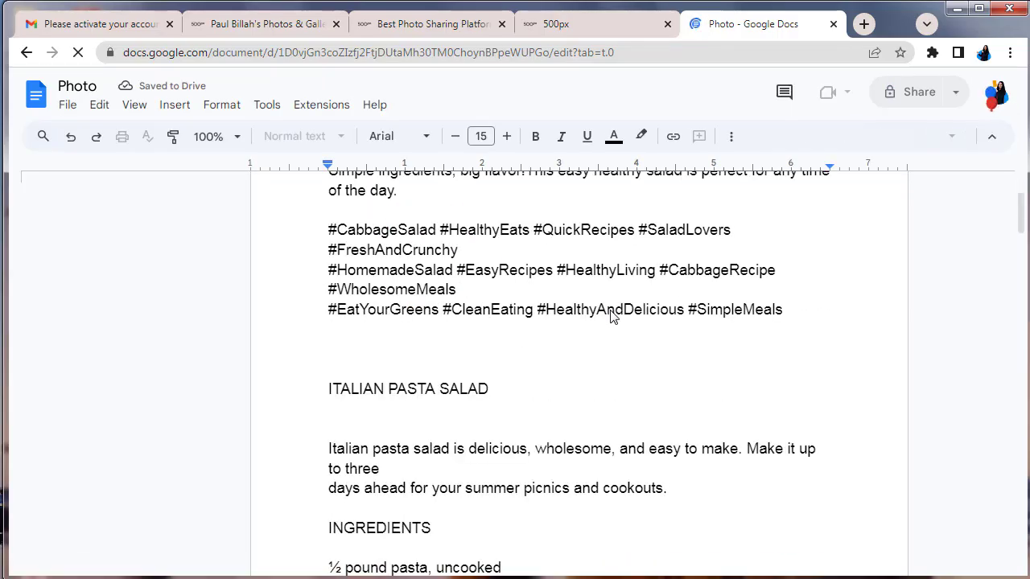
scroll(610, 317, "down", 6)
scroll(610, 316, "down", 12)
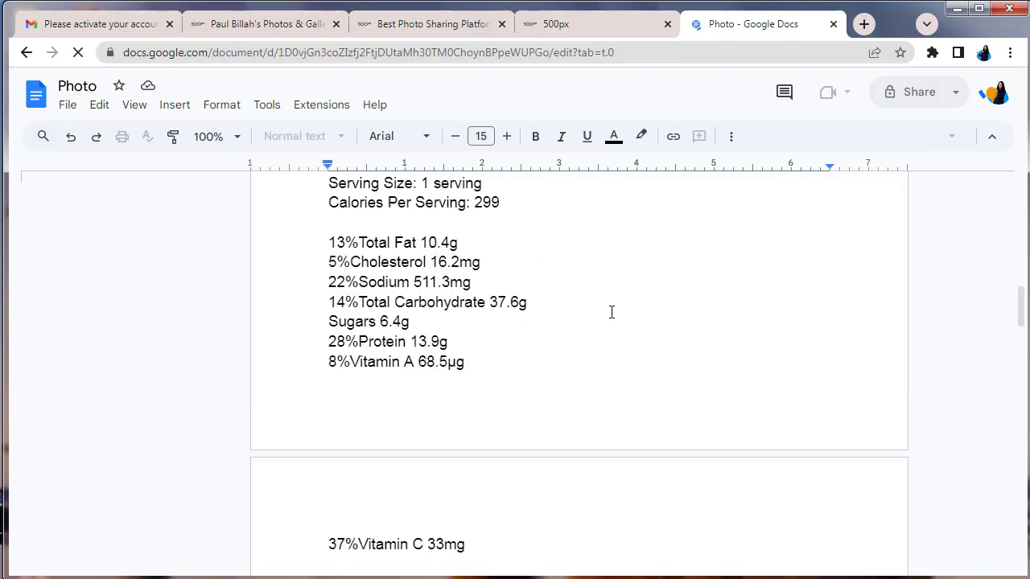
scroll(611, 312, "down", 10)
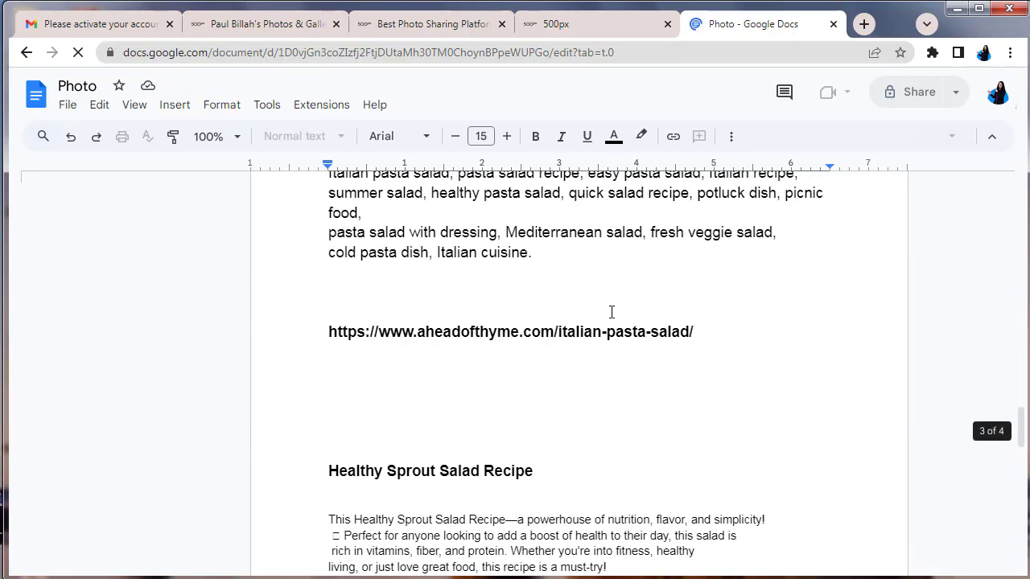
scroll(612, 312, "down", 1)
scroll(611, 313, "down", 10)
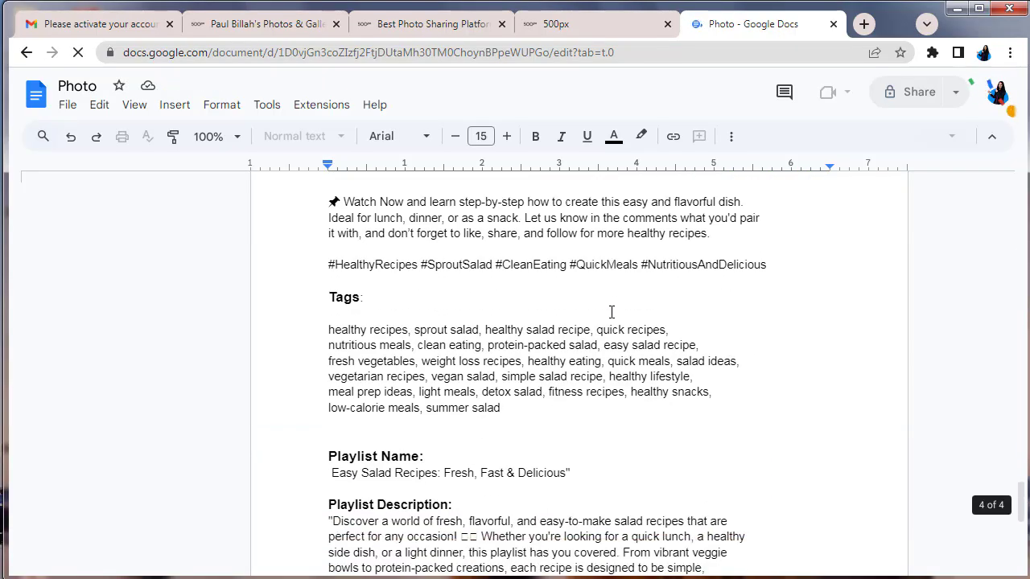
scroll(611, 313, "down", 10)
scroll(612, 313, "down", 1)
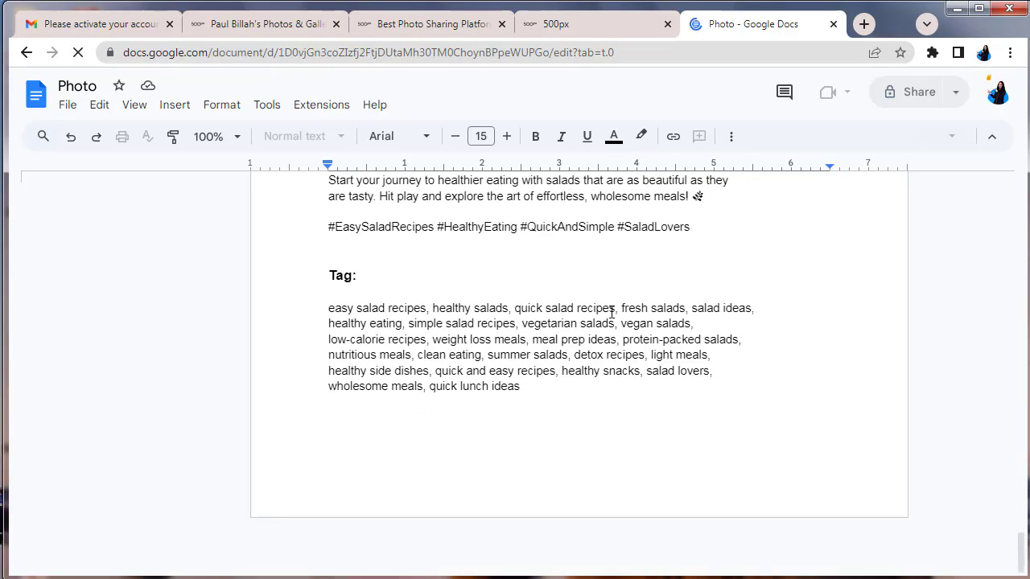
scroll(611, 313, "up", 2)
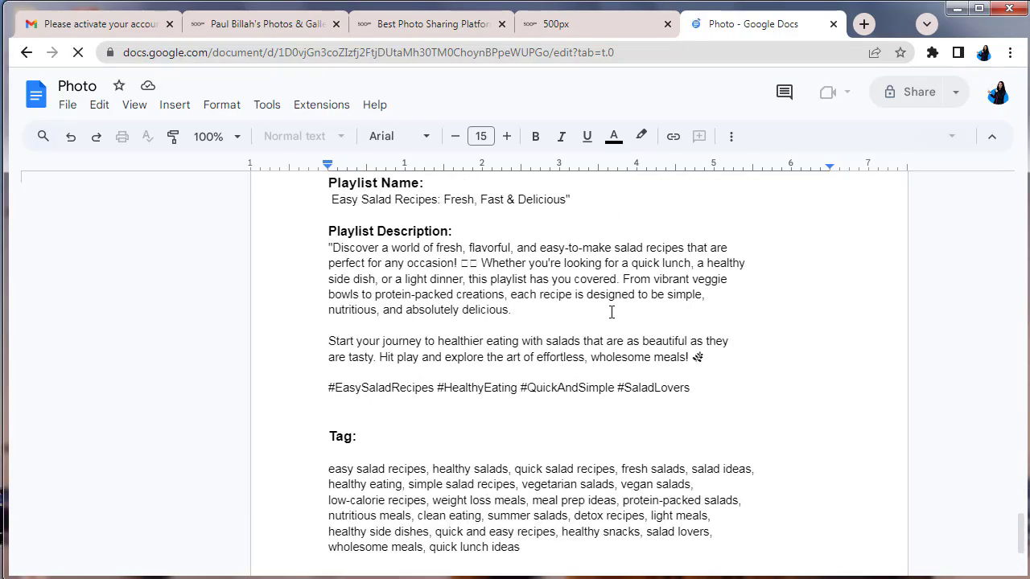
scroll(612, 312, "up", 3)
scroll(612, 312, "up", 1)
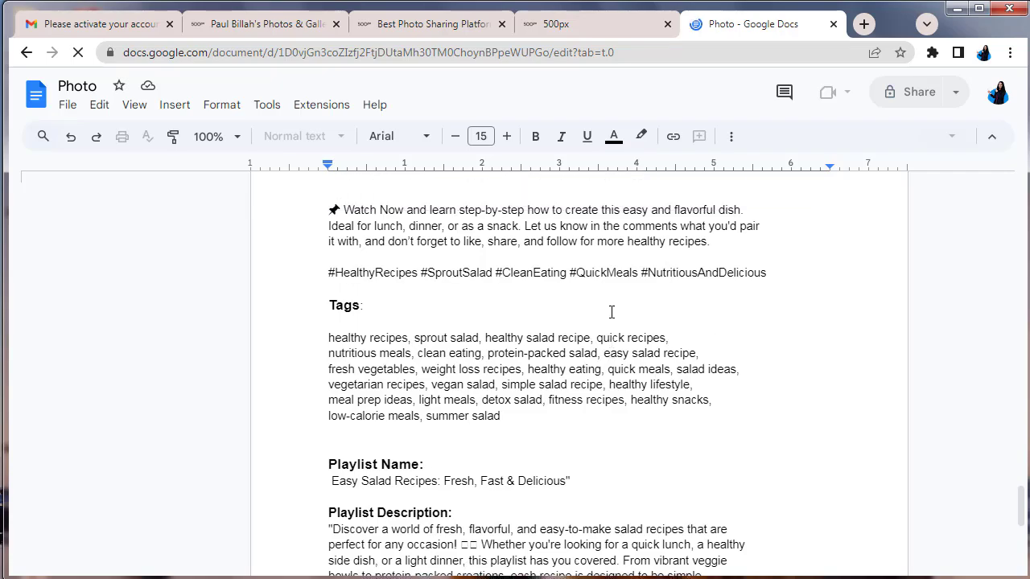
scroll(612, 312, "up", 4)
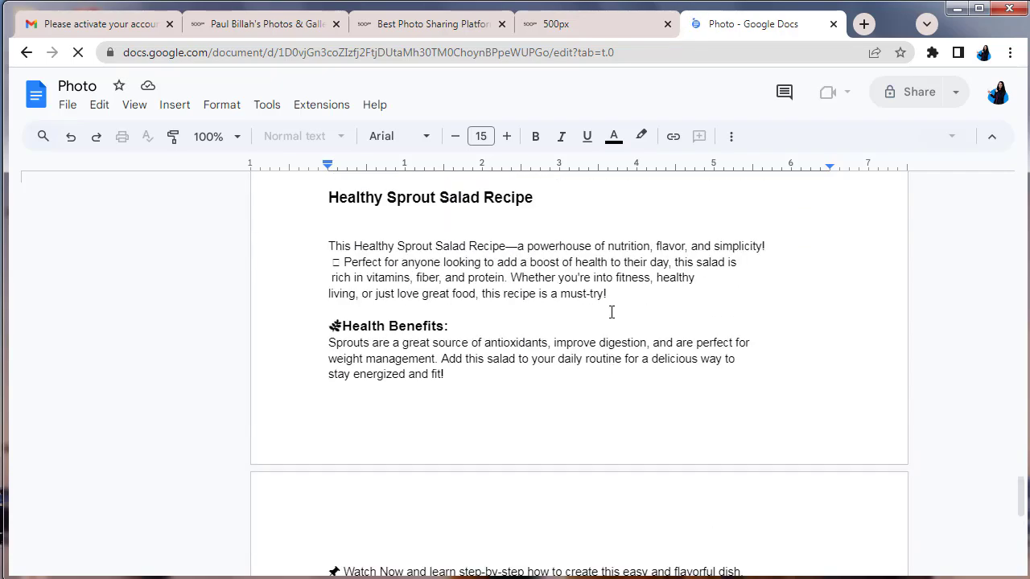
scroll(611, 312, "up", 5)
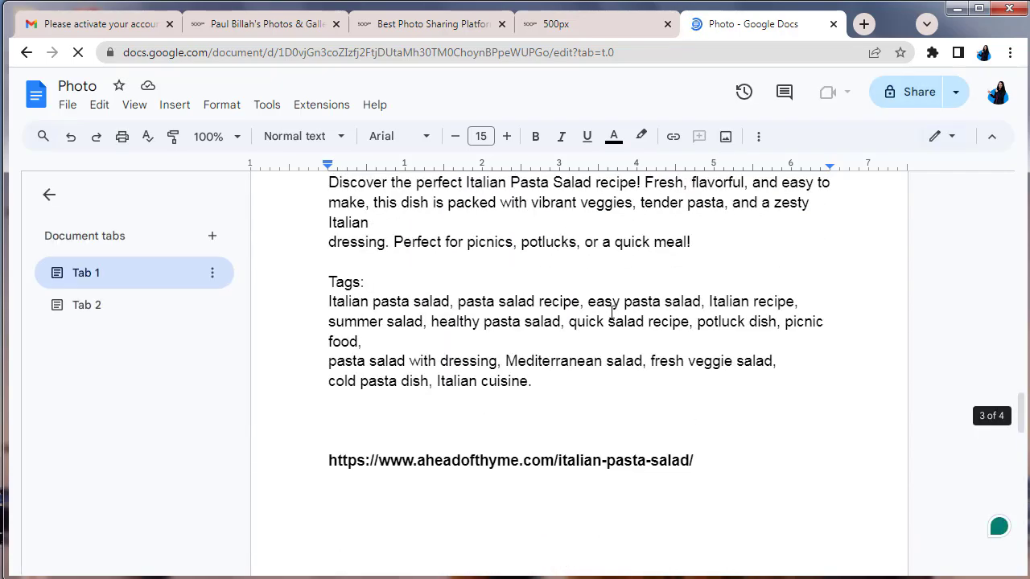
scroll(612, 314, "up", 7)
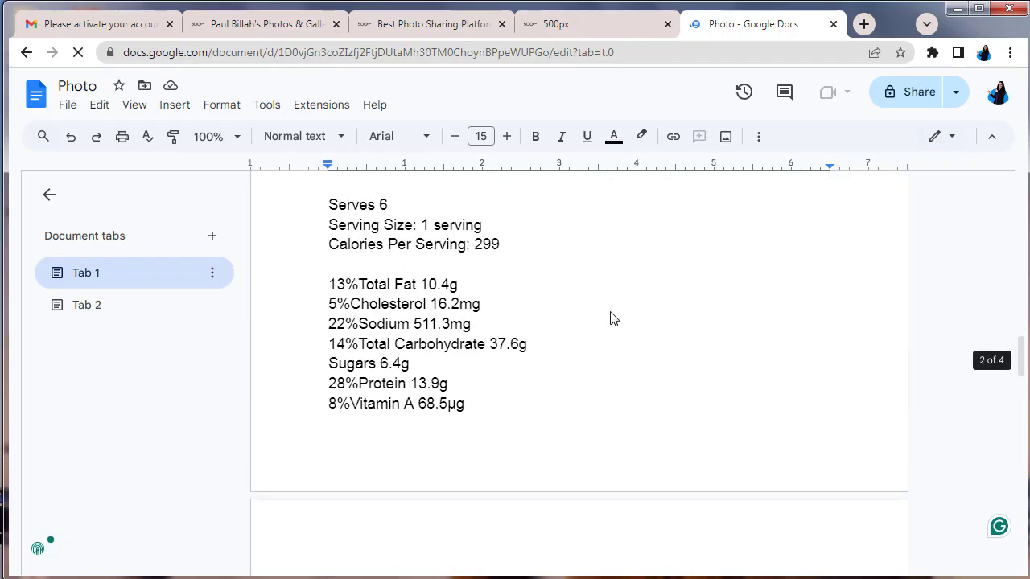
scroll(610, 318, "down", 4)
scroll(610, 317, "down", 15)
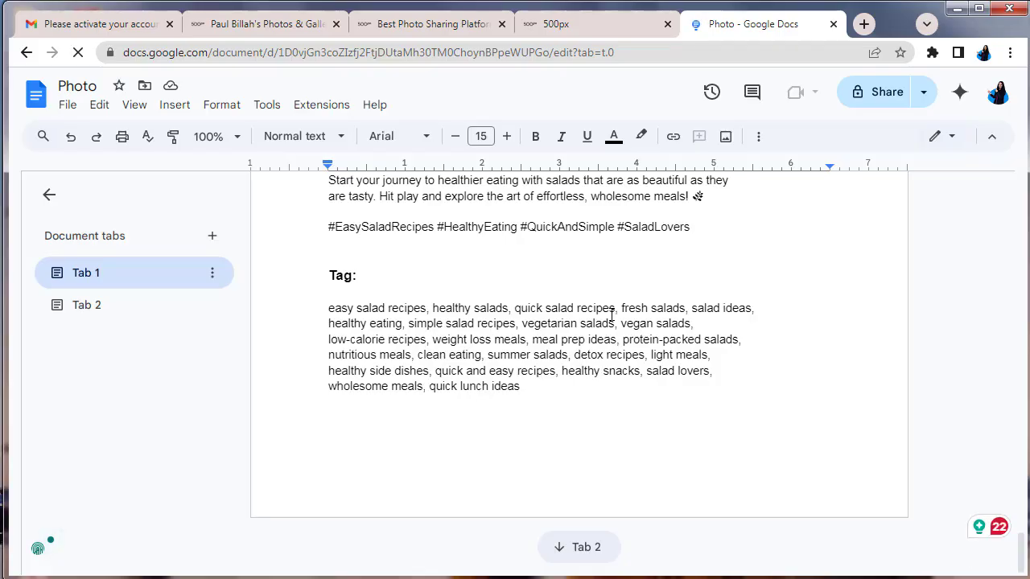
scroll(612, 314, "up", 3)
scroll(612, 313, "down", 3)
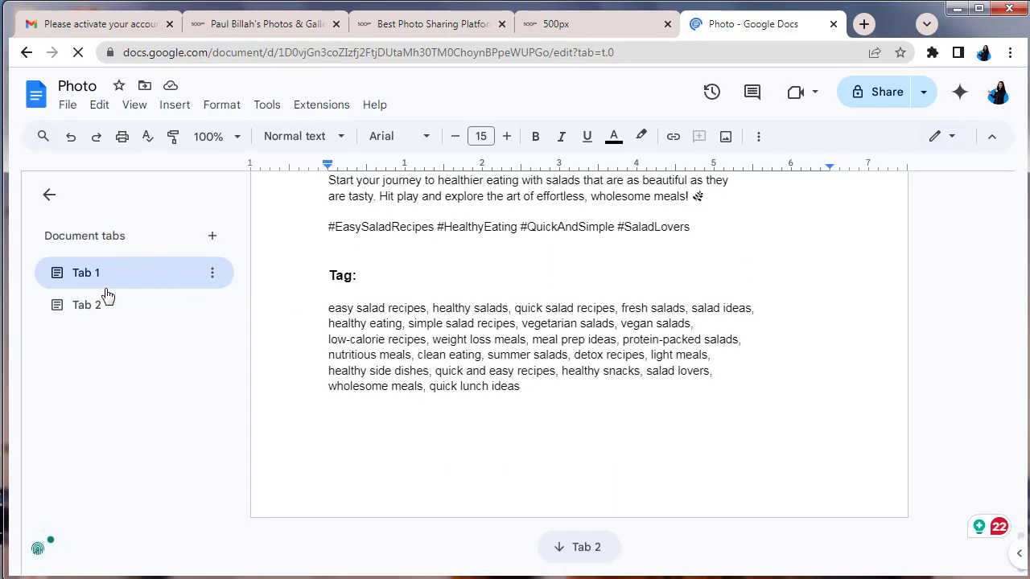
Read the yoga photo title, description and tags in Tab 2, then switch to the 500px tab
left_click(83, 305)
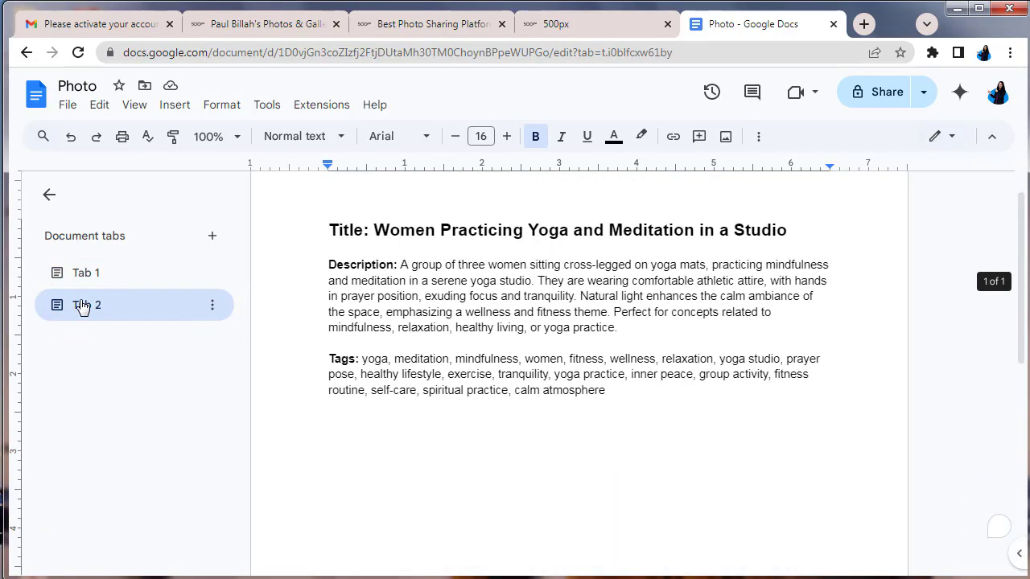
scroll(433, 298, "down", 10)
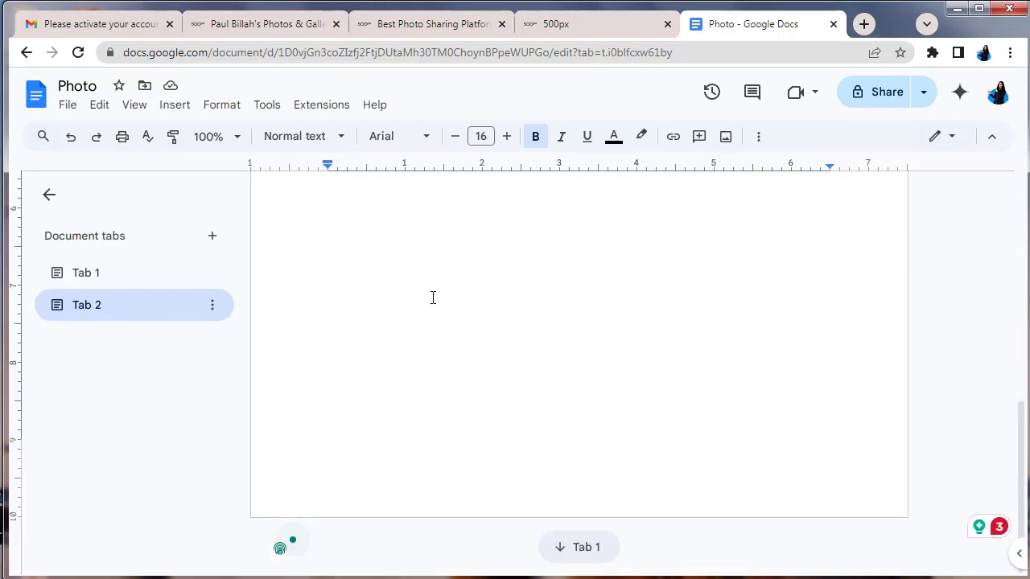
scroll(433, 298, "up", 10)
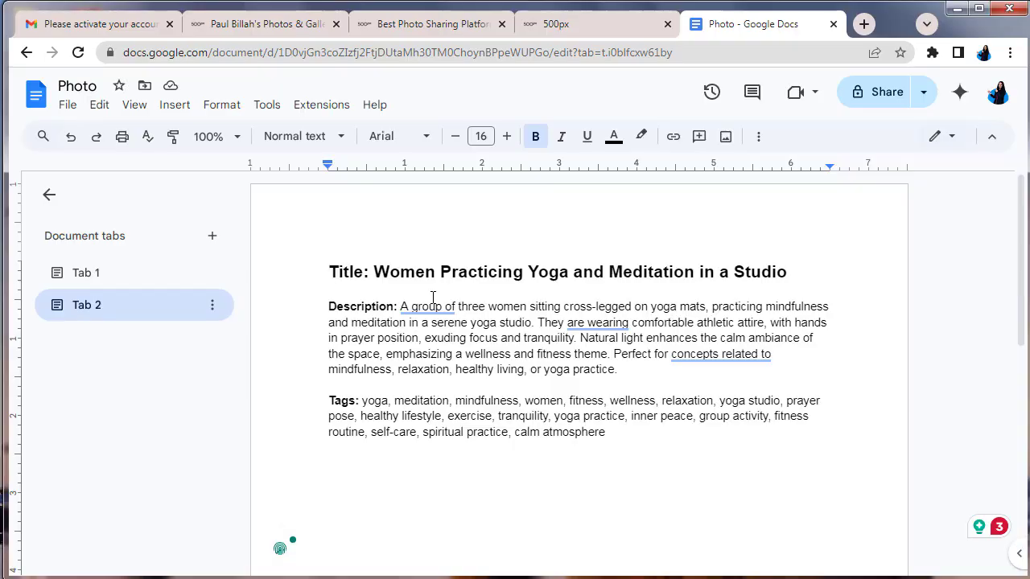
left_click(544, 26)
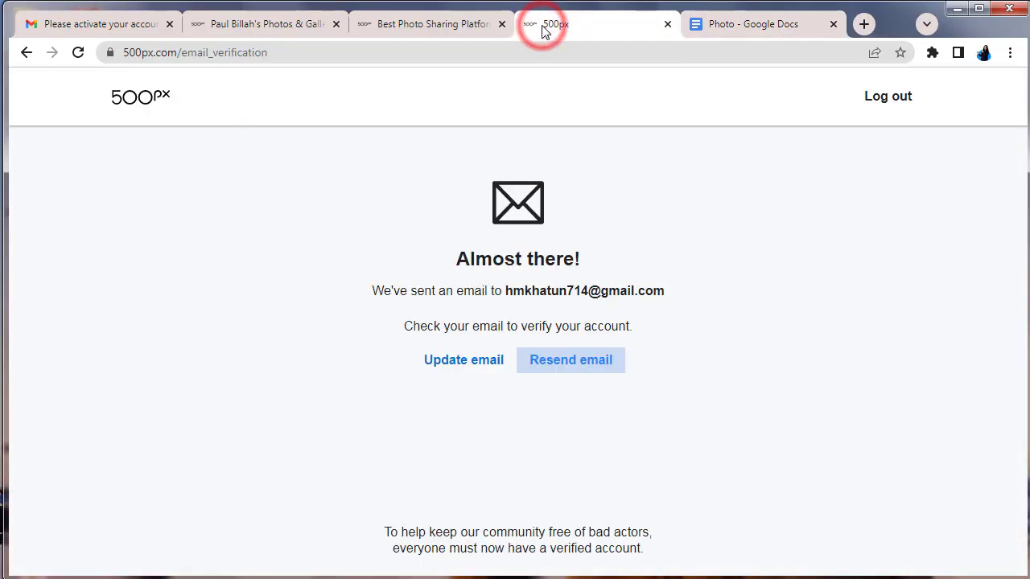
Return to the open 500px photo upload form
left_click(400, 27)
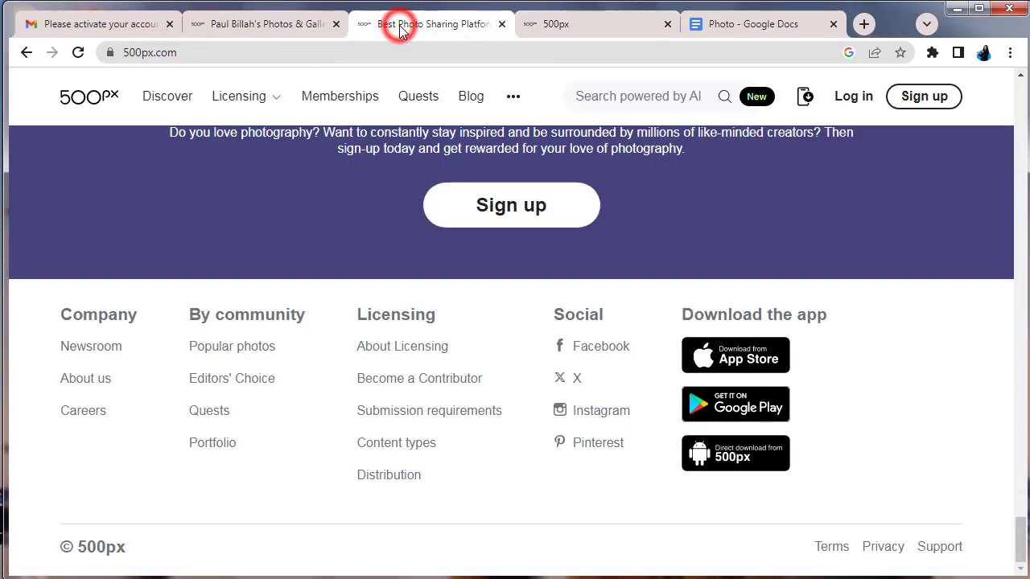
left_click(252, 27)
scroll(756, 375, "down", 1)
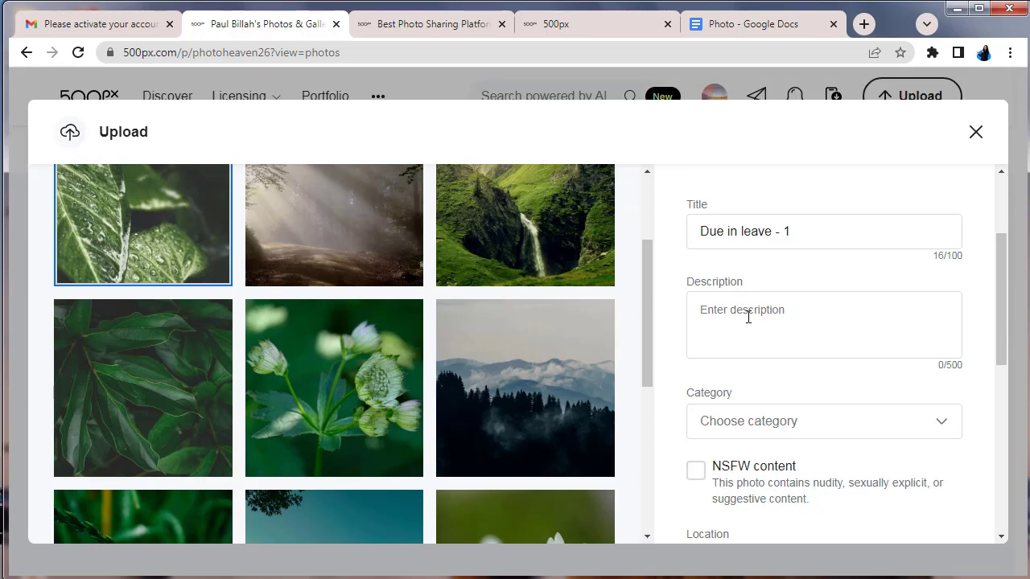
Trim ' - 1' so the title reads 'Due in leave' and start the description with 'Green leave'
left_click_drag(774, 233, 815, 233)
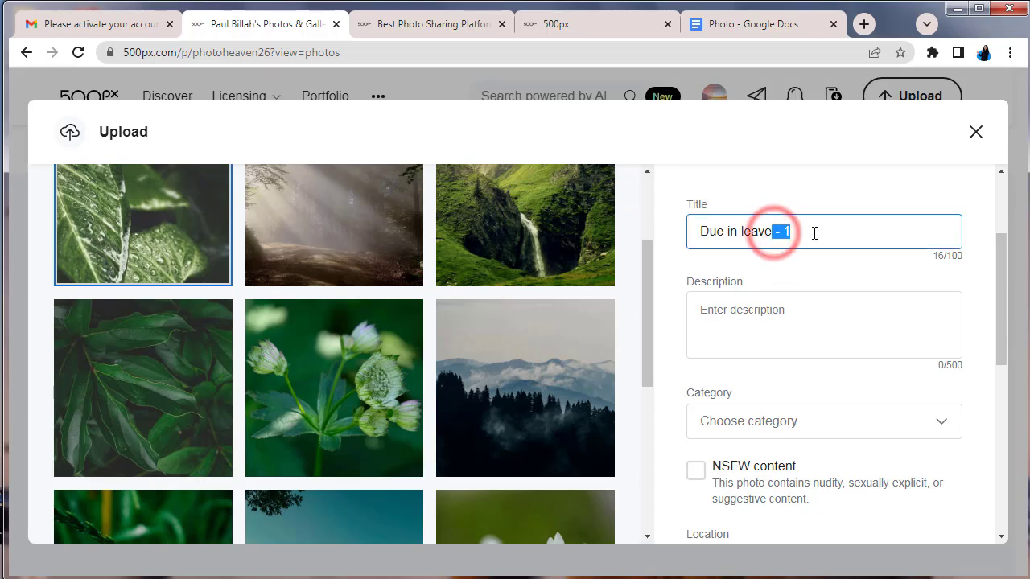
left_click(750, 315)
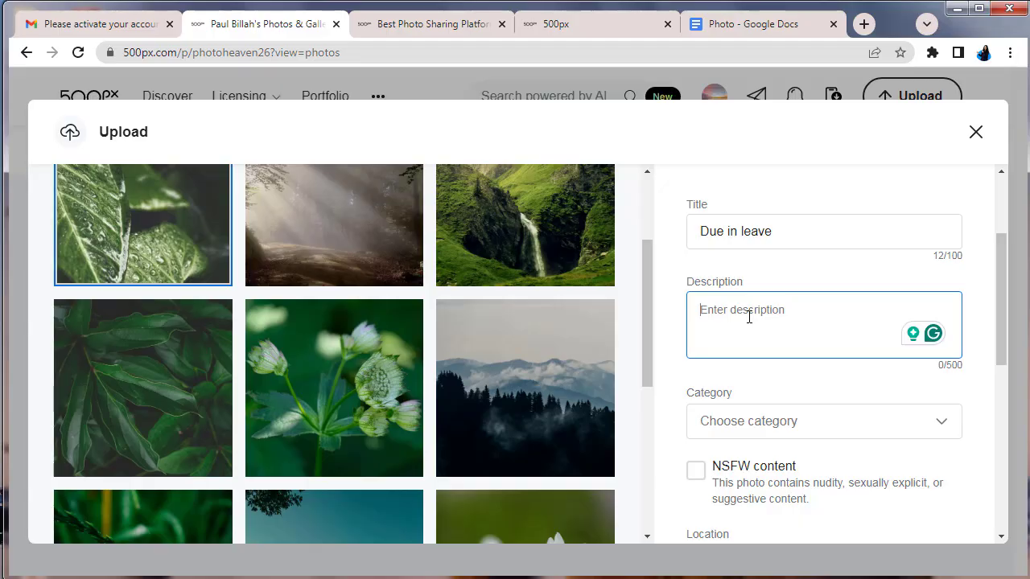
type("Gr")
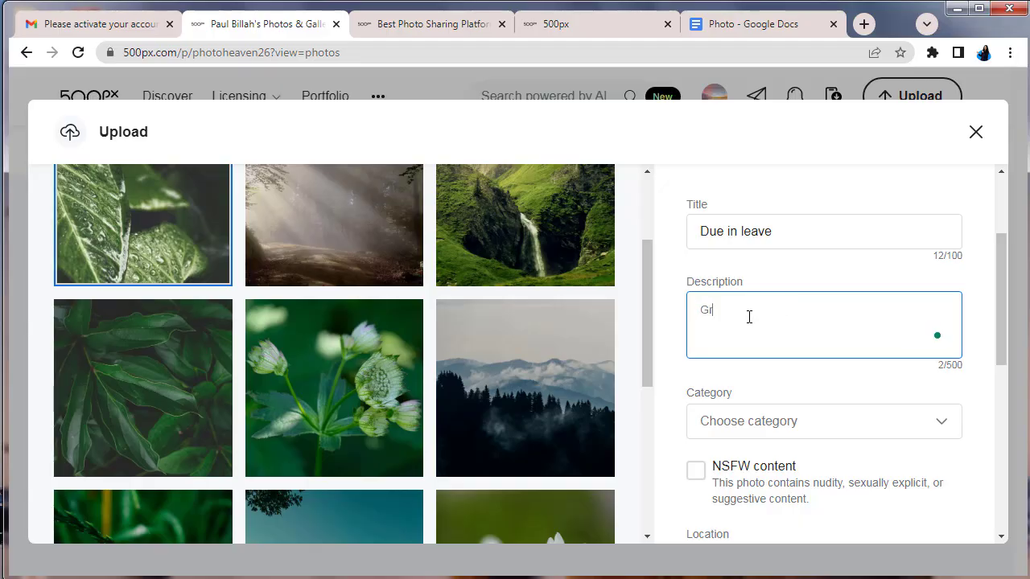
type("e")
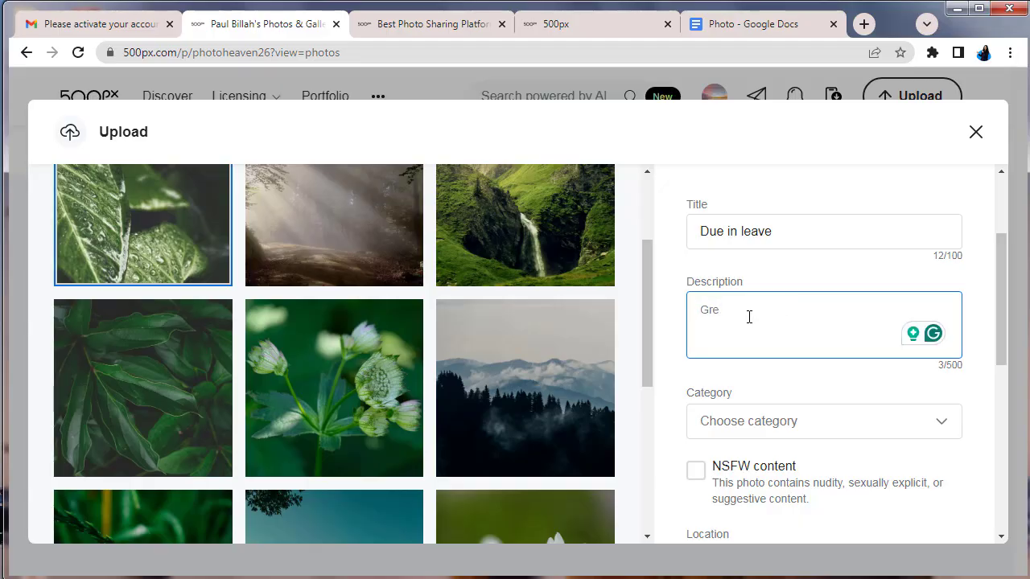
type("en leave")
type("....")
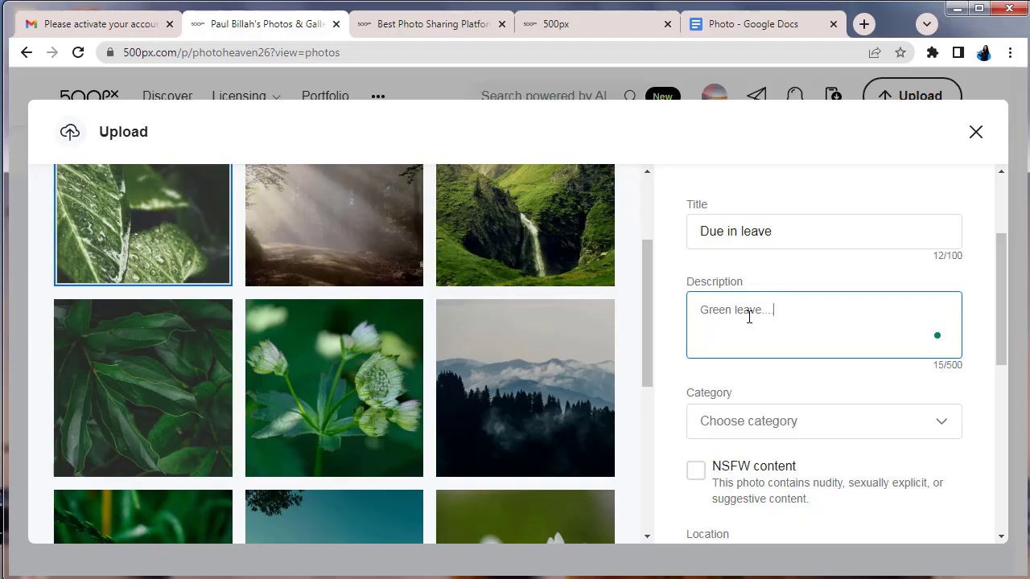
type(".......................")
Set the photo's category to Nature
left_click(931, 420)
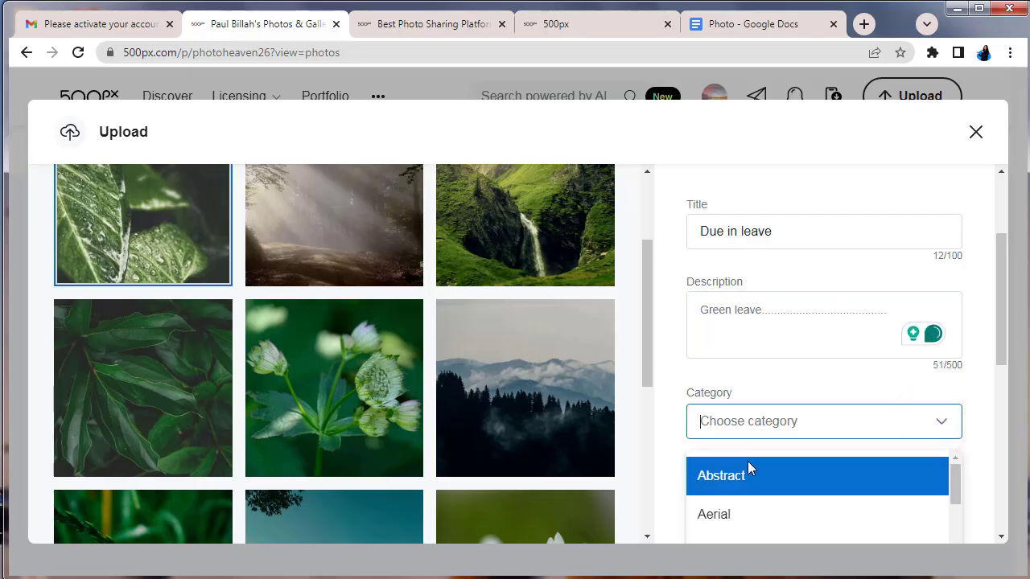
scroll(748, 465, "down", 2)
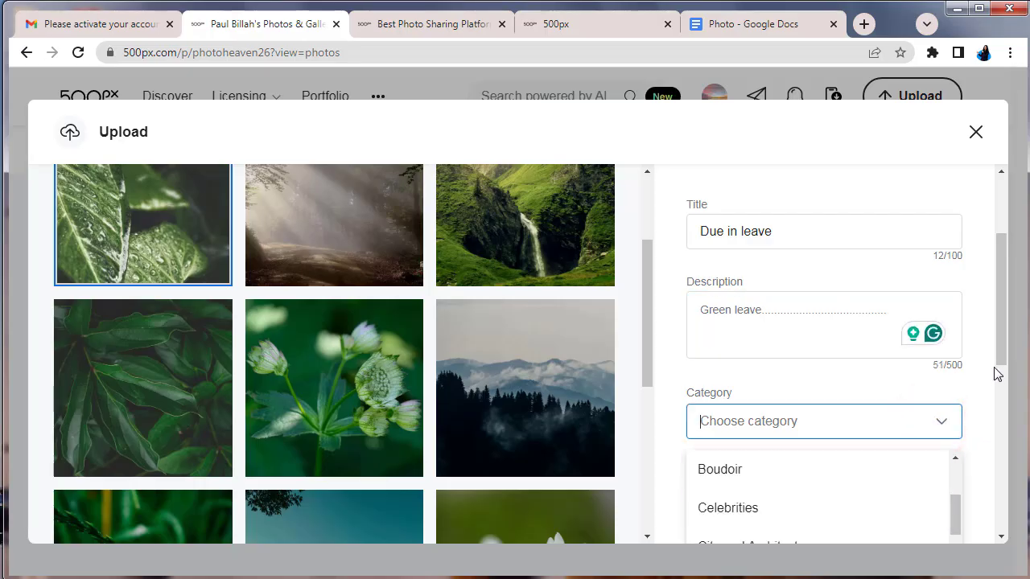
scroll(1005, 329, "down", 2)
scroll(1005, 334, "down", 1)
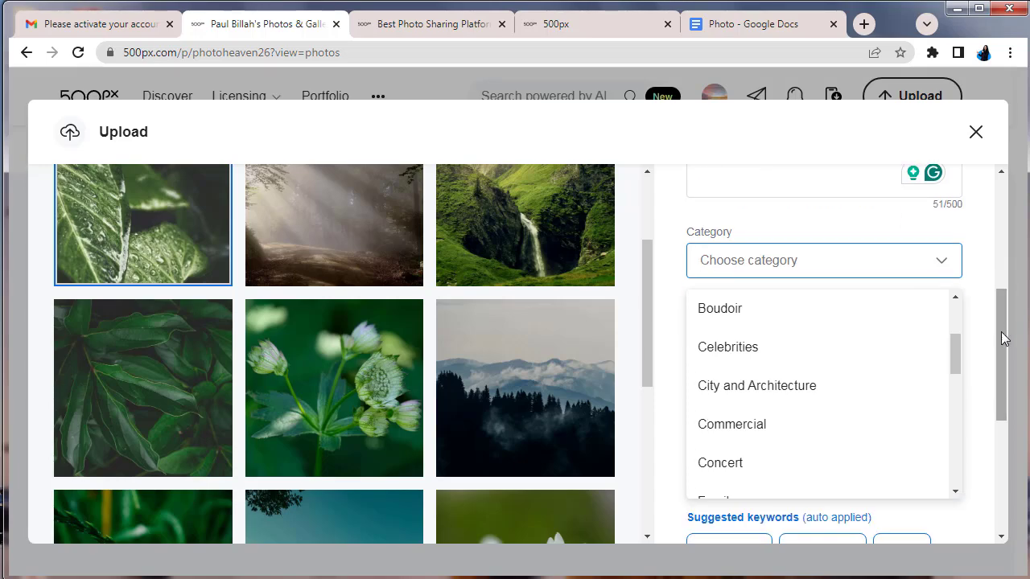
scroll(780, 408, "down", 2)
scroll(780, 408, "down", 4)
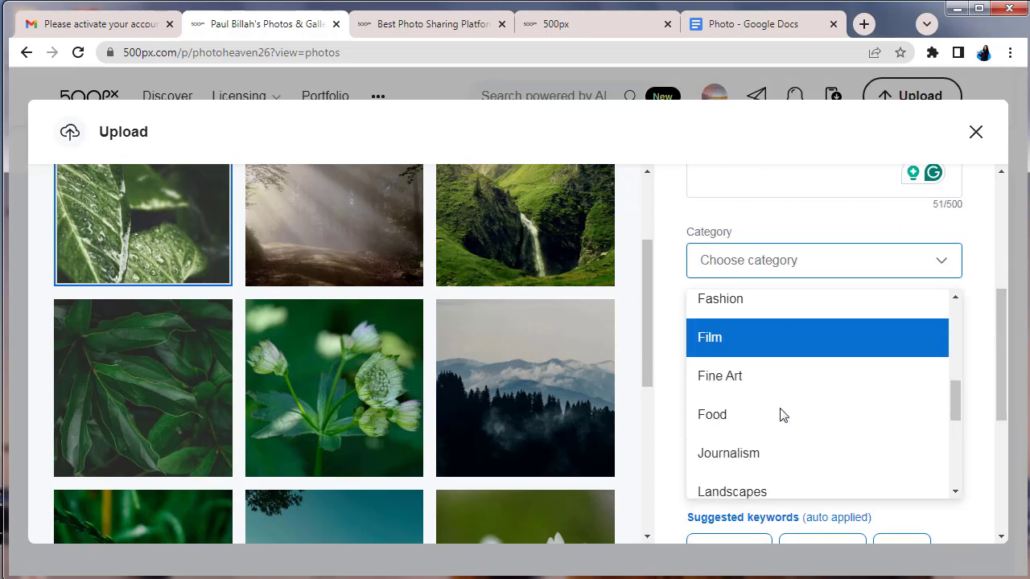
left_click(770, 408)
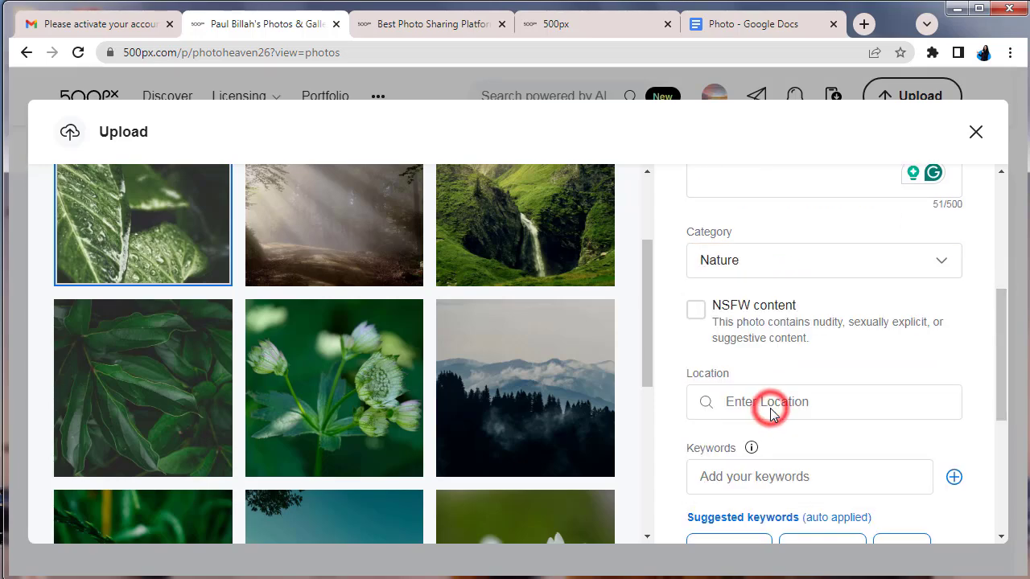
Keep the 15 auto-applied keywords such as Leaf, Plant and Water, and reach the Next button
scroll(832, 437, "down", 1)
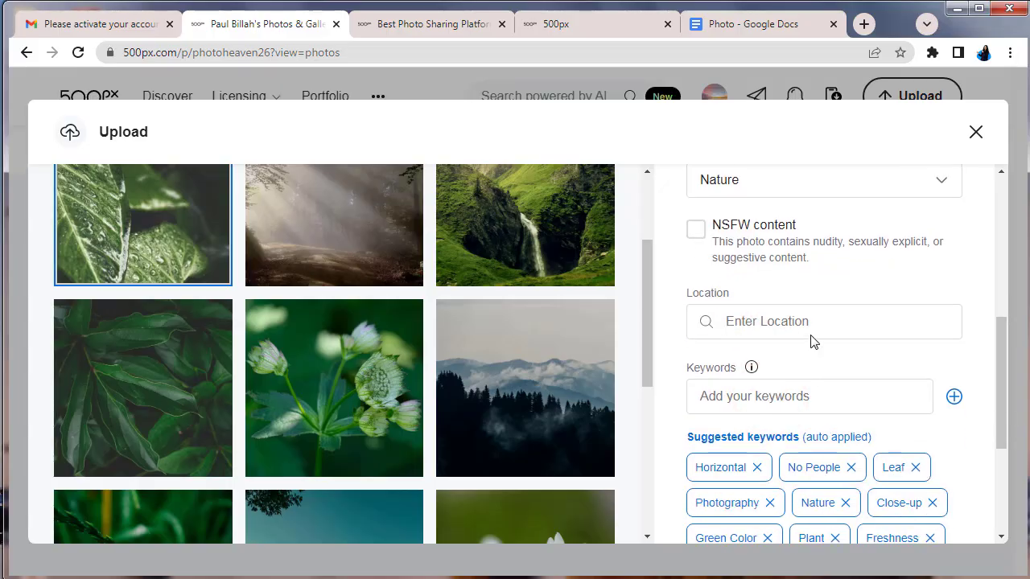
scroll(795, 382, "down", 1)
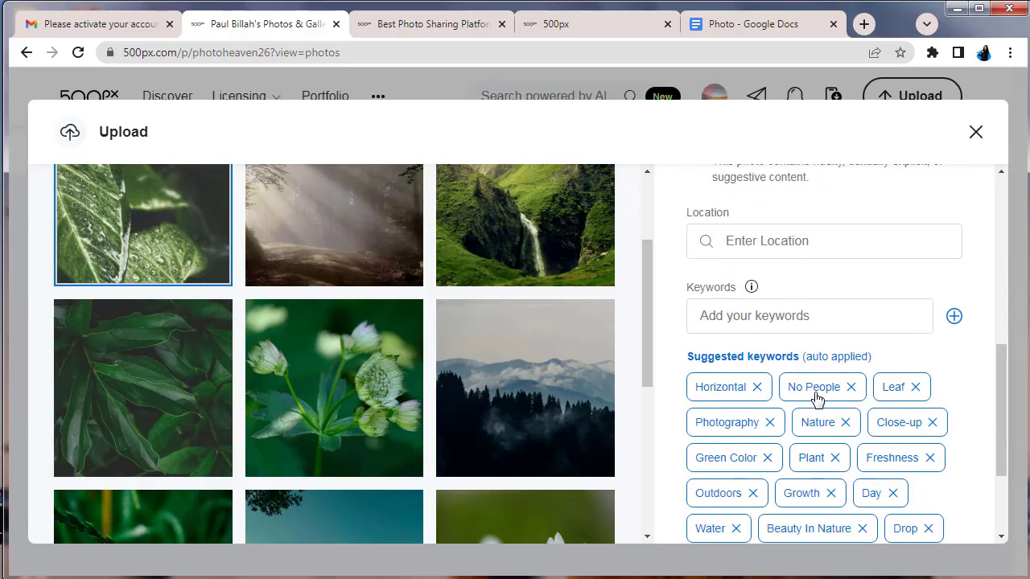
left_click(819, 427)
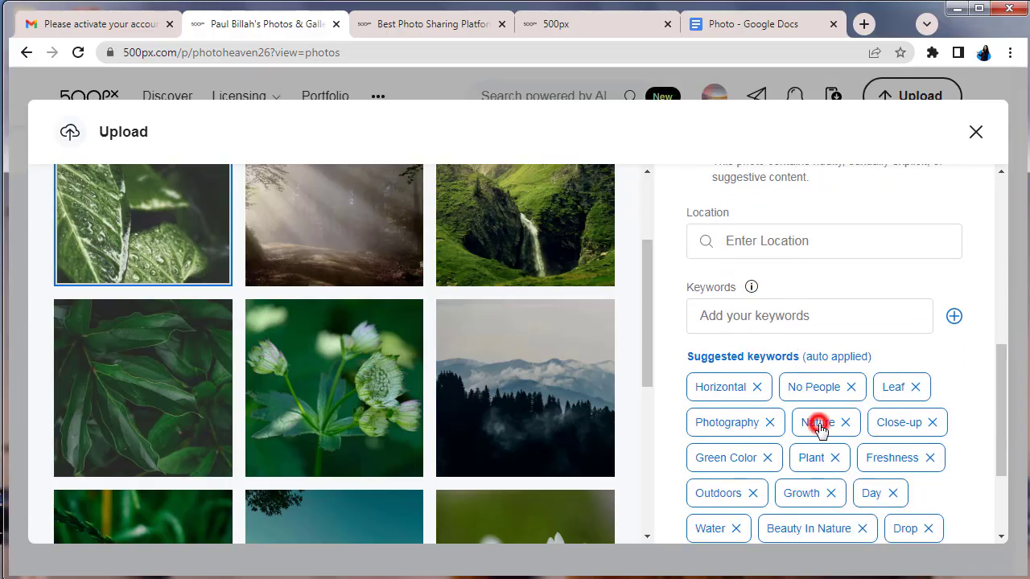
left_click(744, 421)
scroll(818, 426, "down", 1)
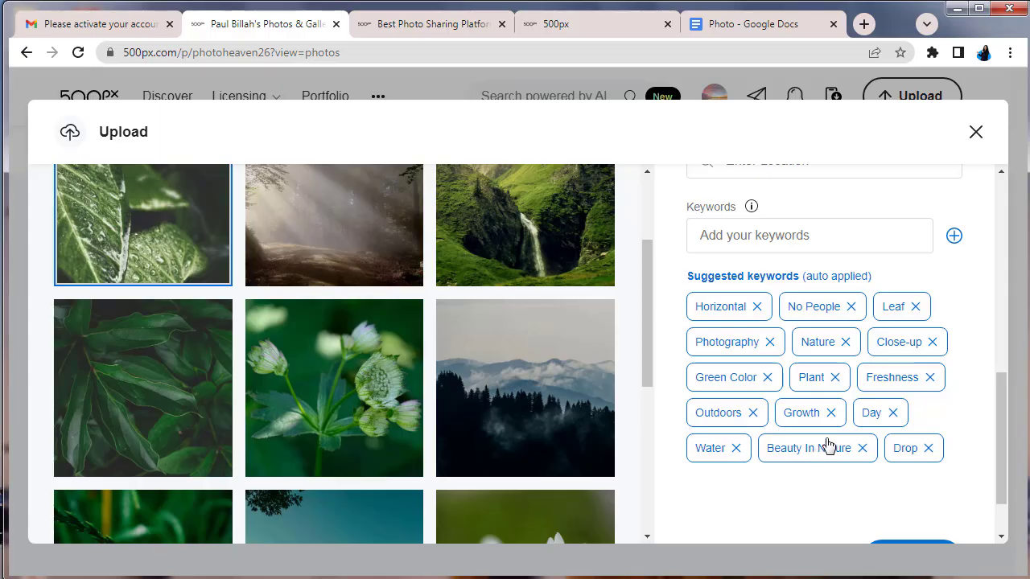
scroll(828, 445, "up", 1)
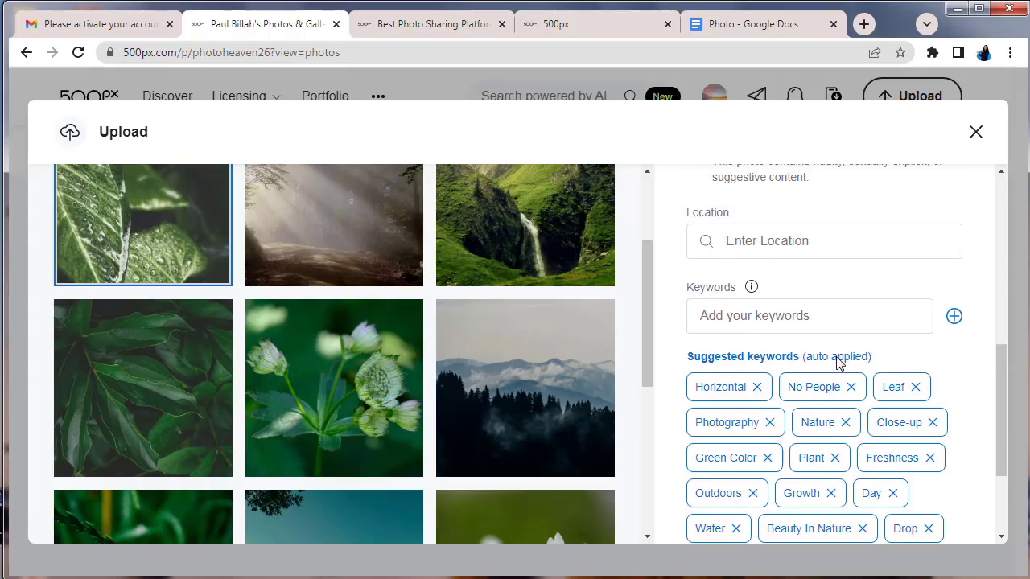
scroll(820, 358, "down", 2)
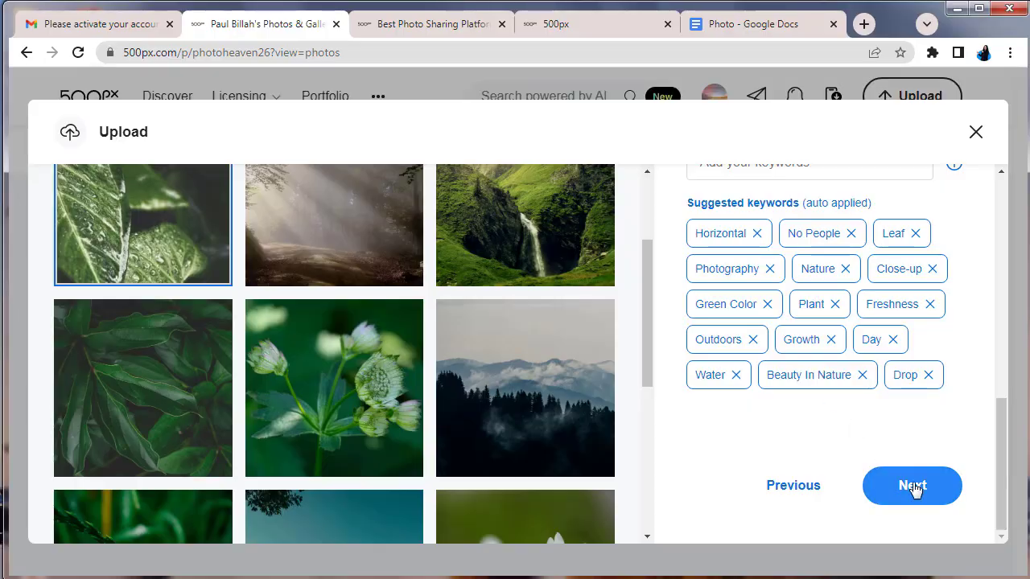
Move on to the privacy and EXIF step, keep the photo Public, and upload it
left_click(916, 488)
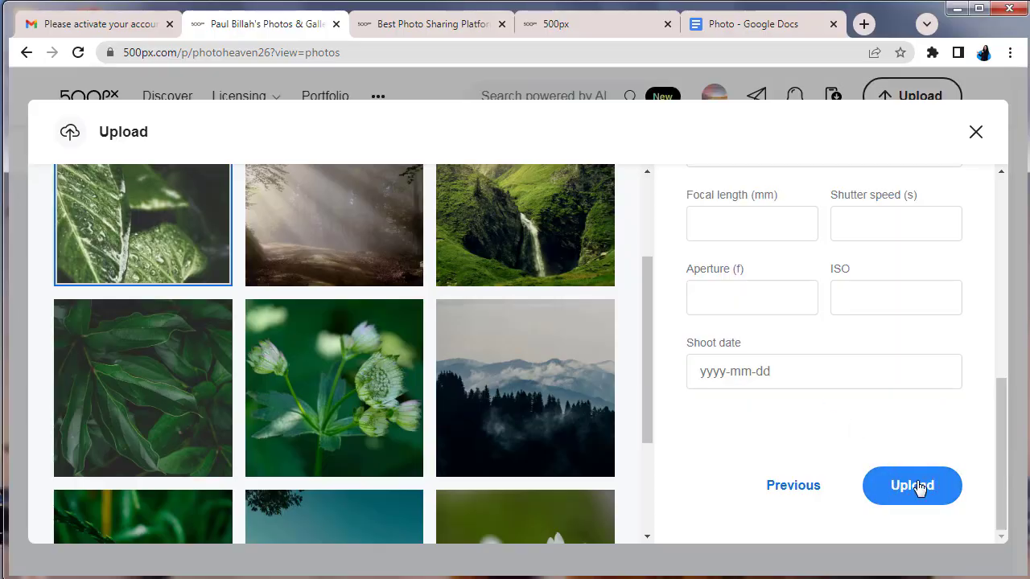
scroll(919, 486, "up", 4)
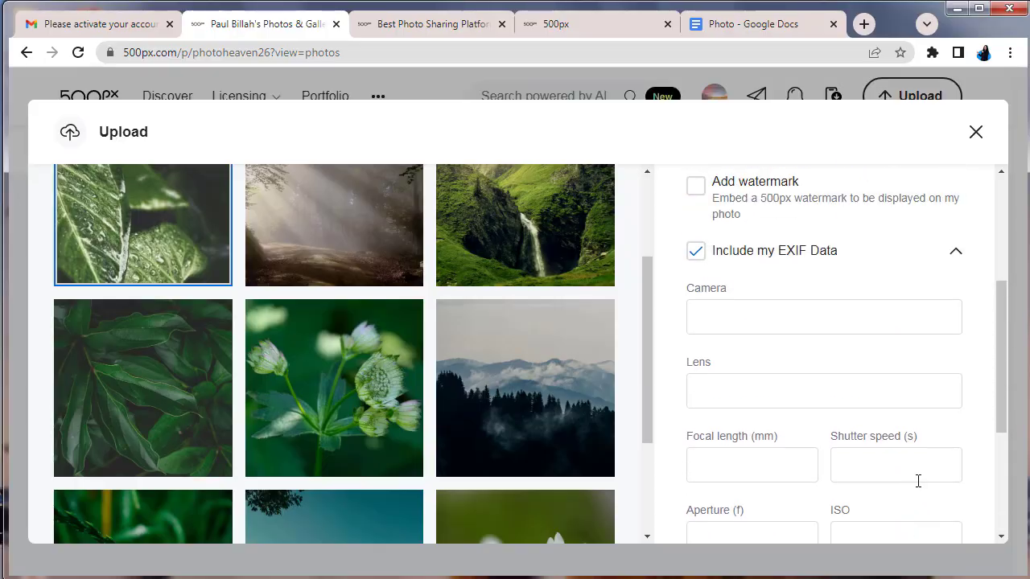
scroll(918, 481, "up", 1)
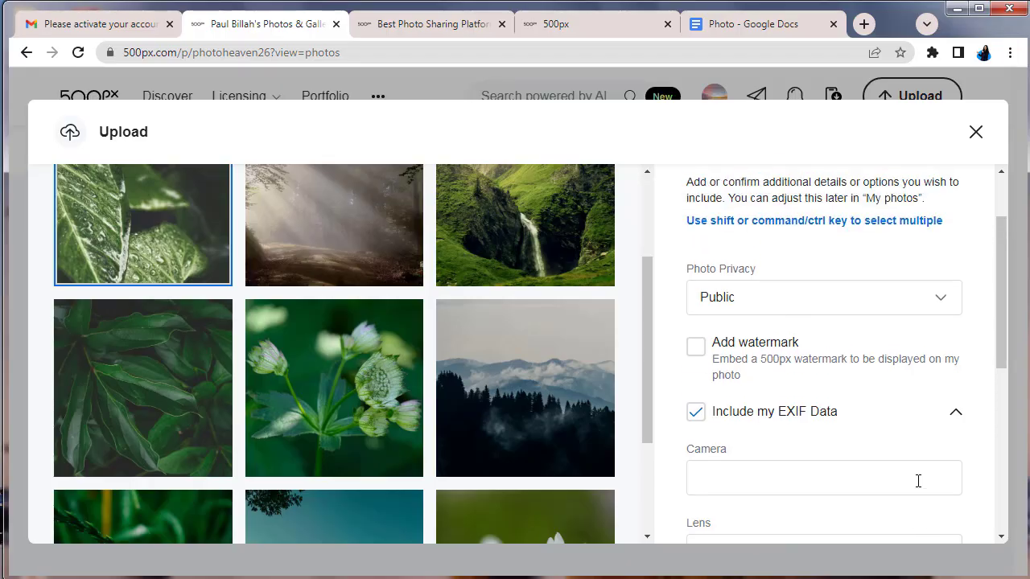
scroll(919, 481, "down", 3)
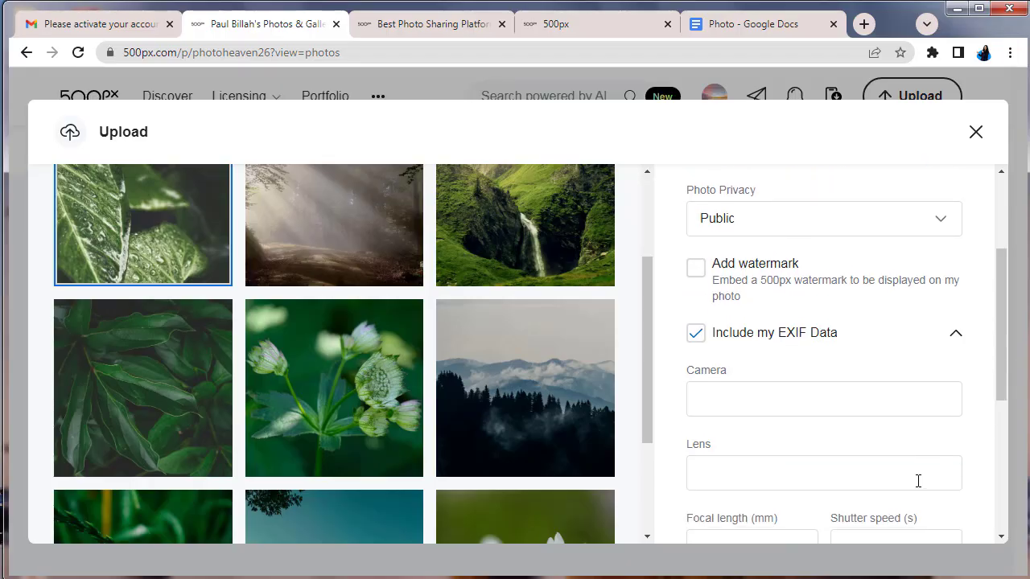
scroll(918, 482, "down", 2)
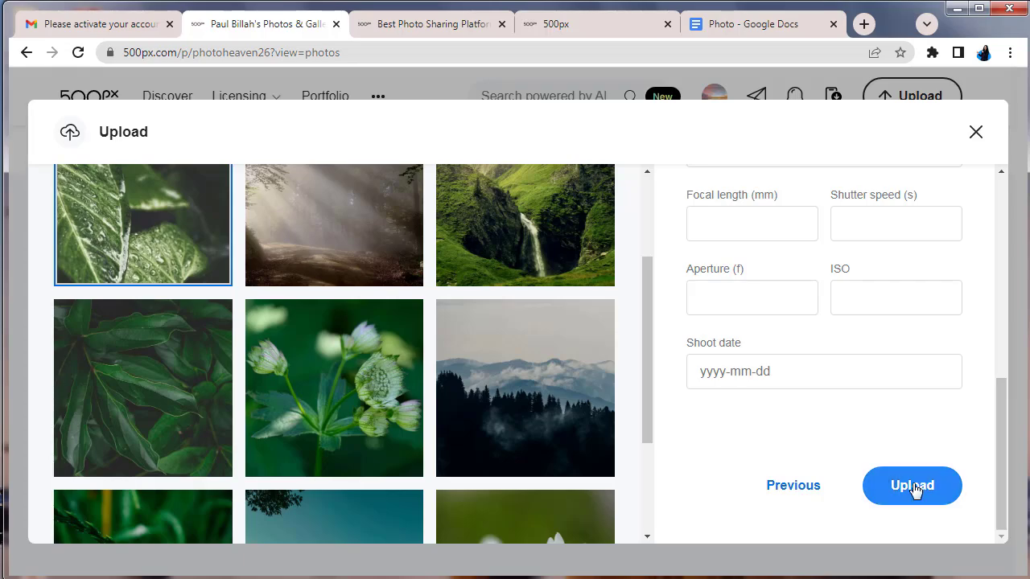
left_click(913, 489)
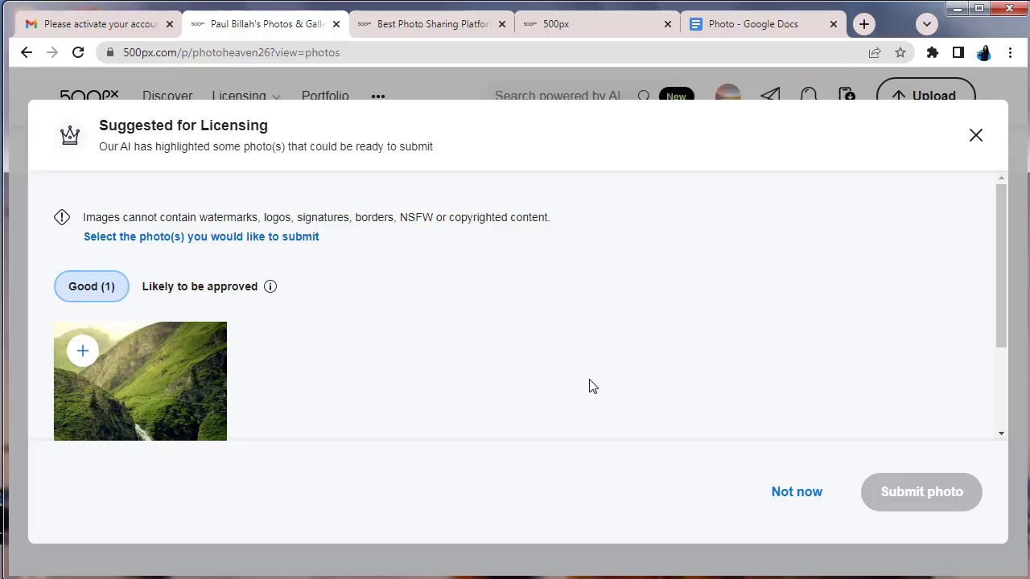
Decline the Suggested for Licensing prompt with Not now
scroll(589, 387, "down", 2)
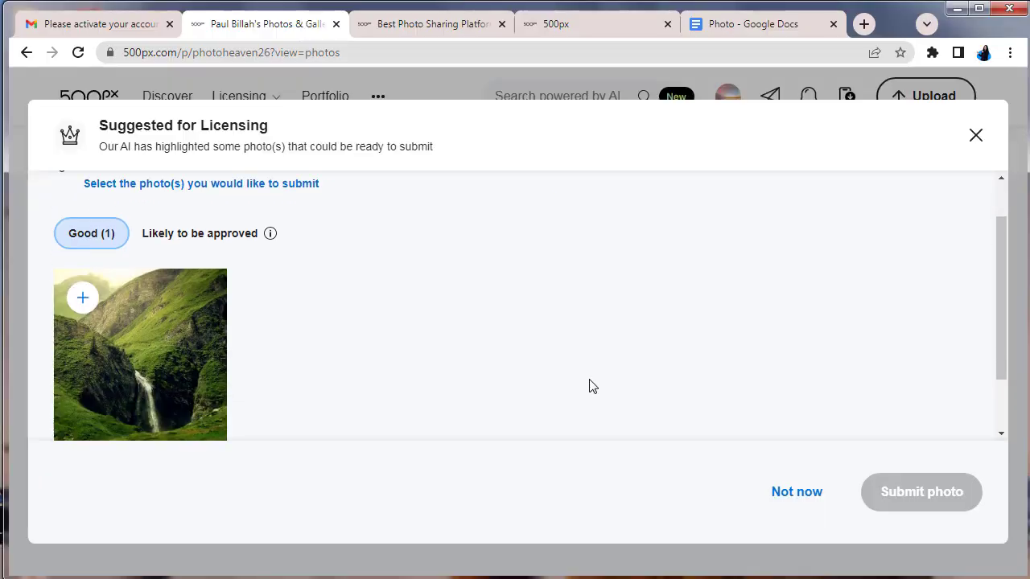
scroll(589, 386, "up", 2)
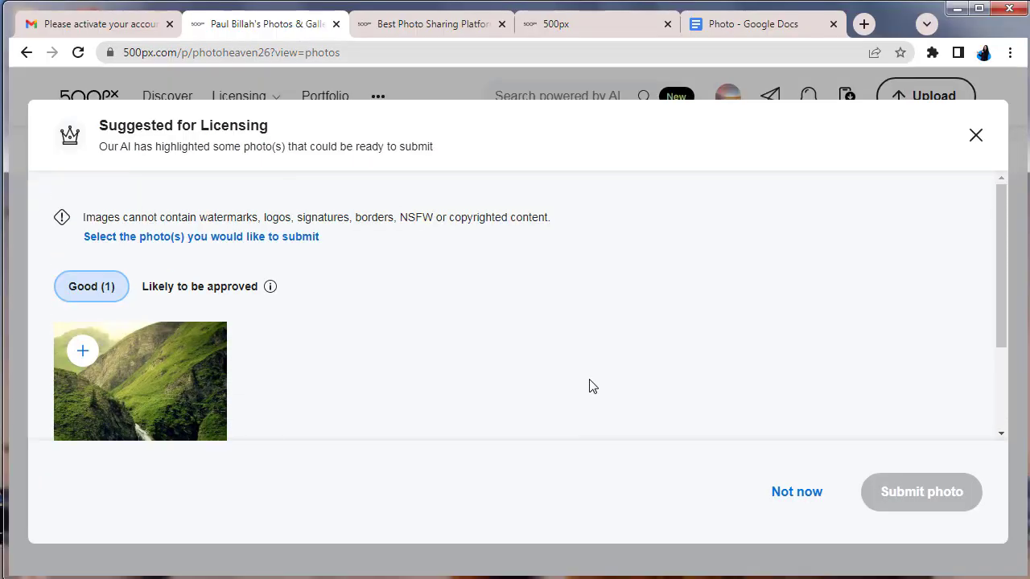
left_click(798, 492)
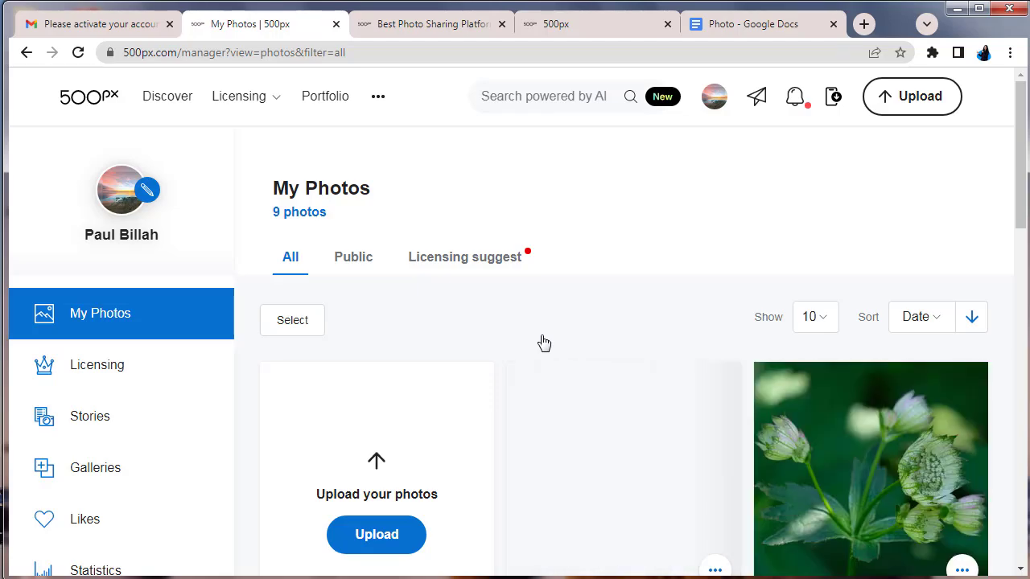
Scroll through My Photos to confirm all nine photos, like River and Due in leave, are Public
scroll(692, 306, "down", 10)
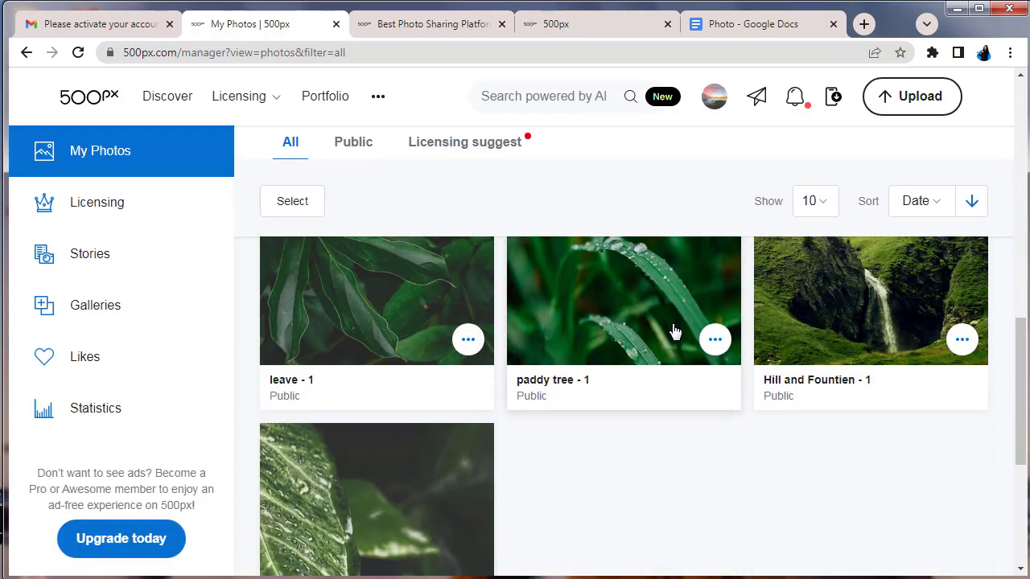
scroll(674, 330, "down", 3)
scroll(675, 330, "up", 5)
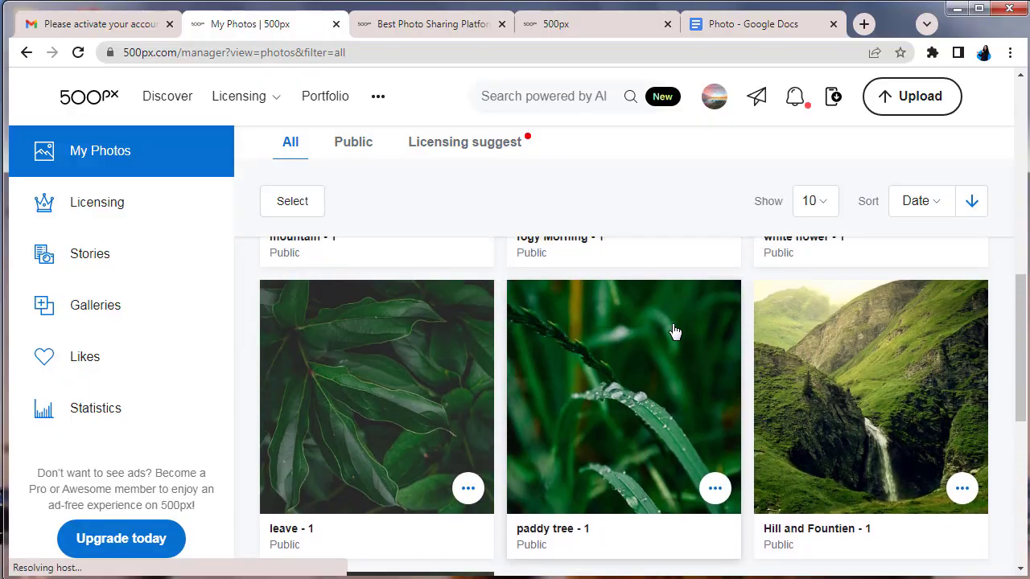
scroll(675, 330, "up", 5)
scroll(675, 330, "up", 3)
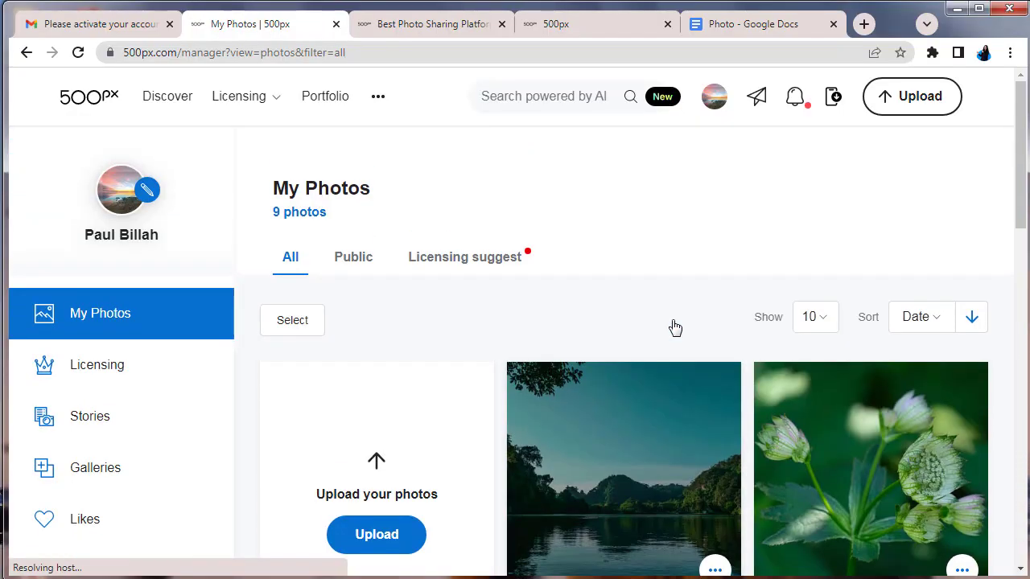
scroll(674, 327, "down", 3)
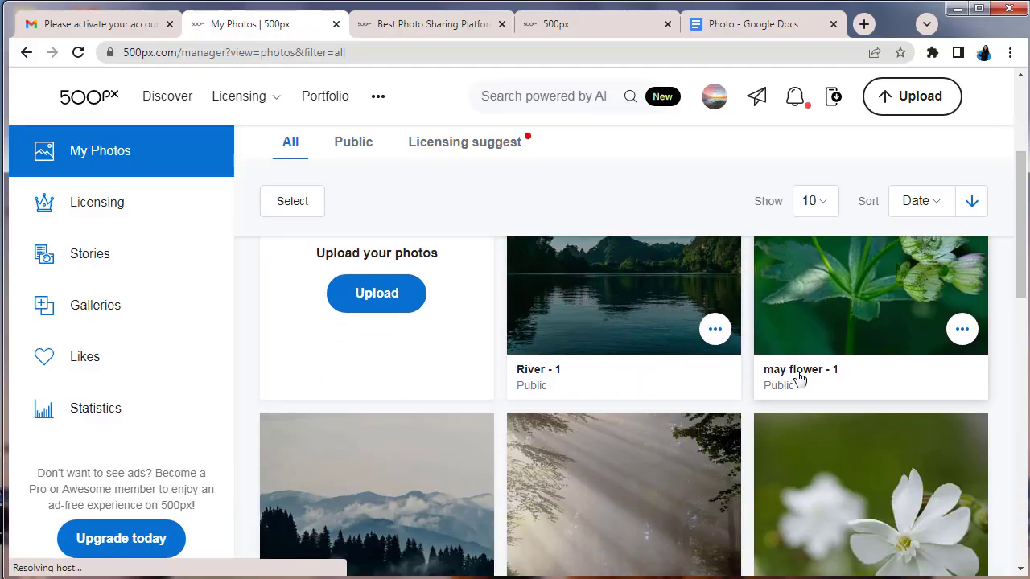
scroll(796, 377, "down", 2)
scroll(590, 433, "down", 6)
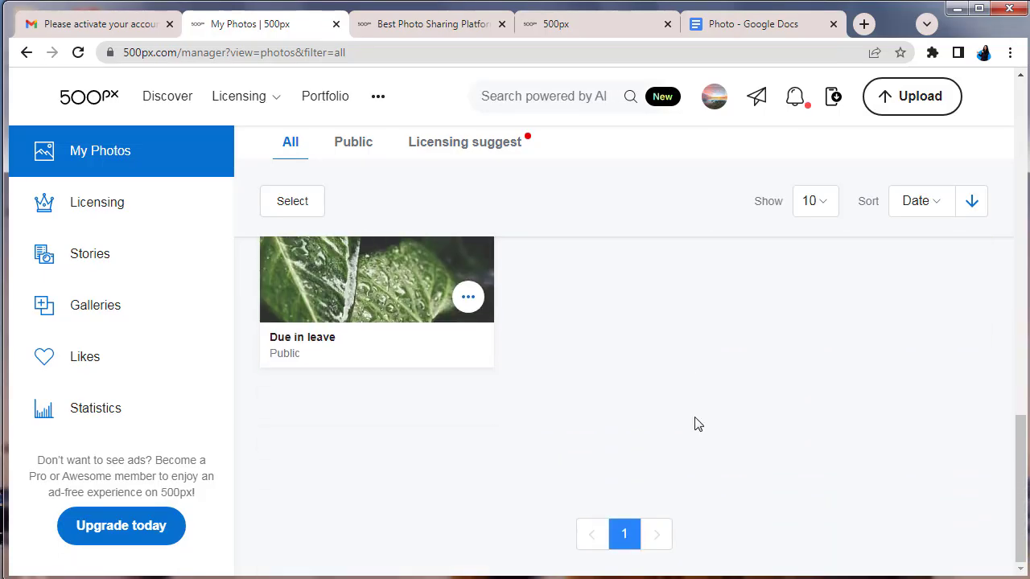
scroll(694, 424, "up", 6)
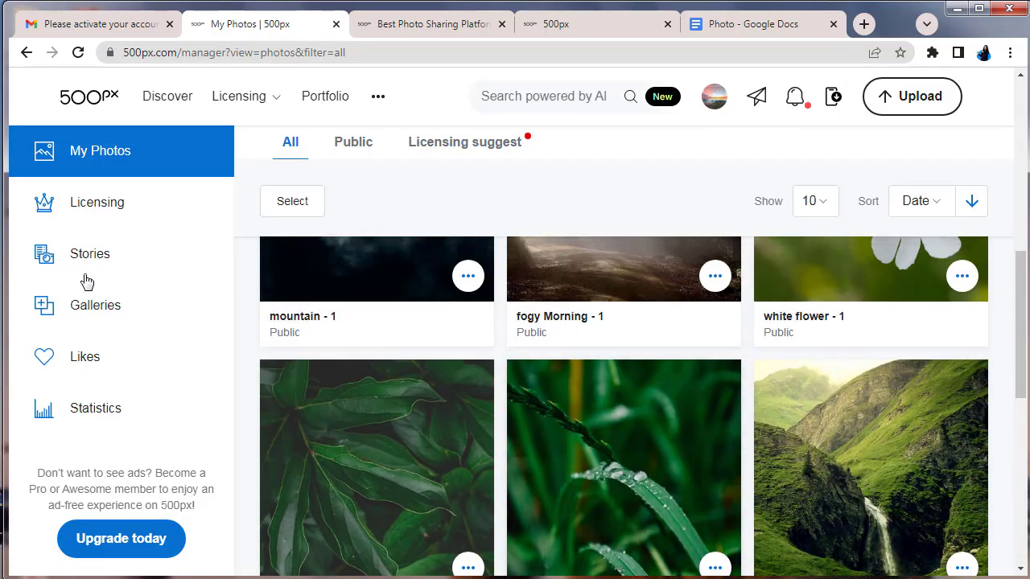
Open Galleries, start a new gallery, then back out of the form without creating one
left_click(106, 306)
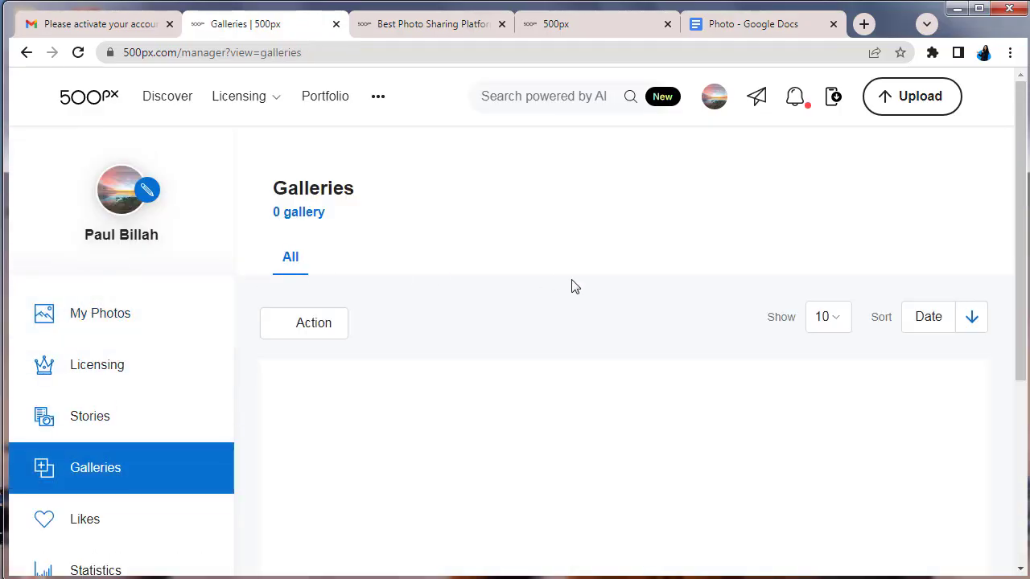
scroll(588, 231, "down", 2)
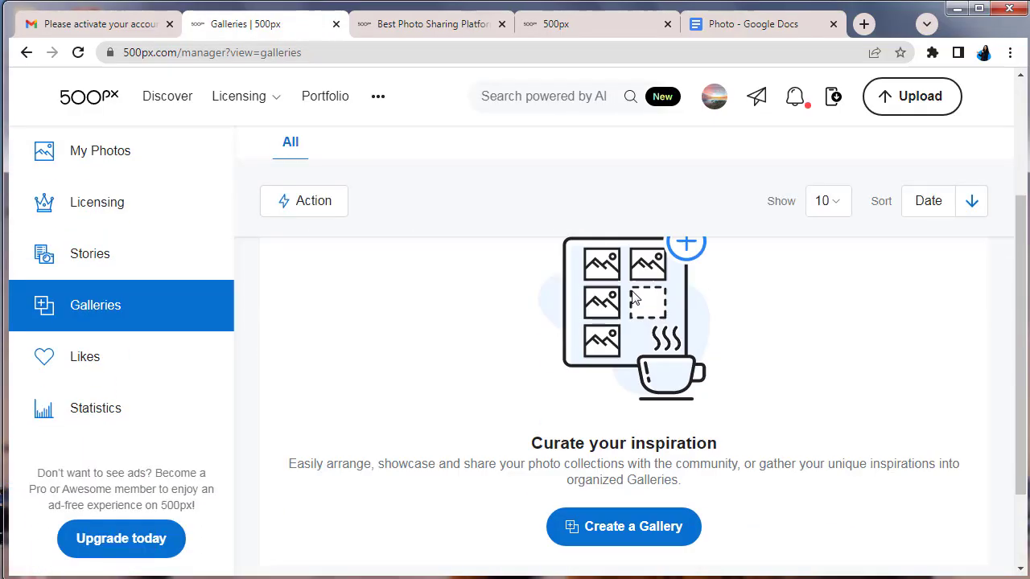
left_click(608, 479)
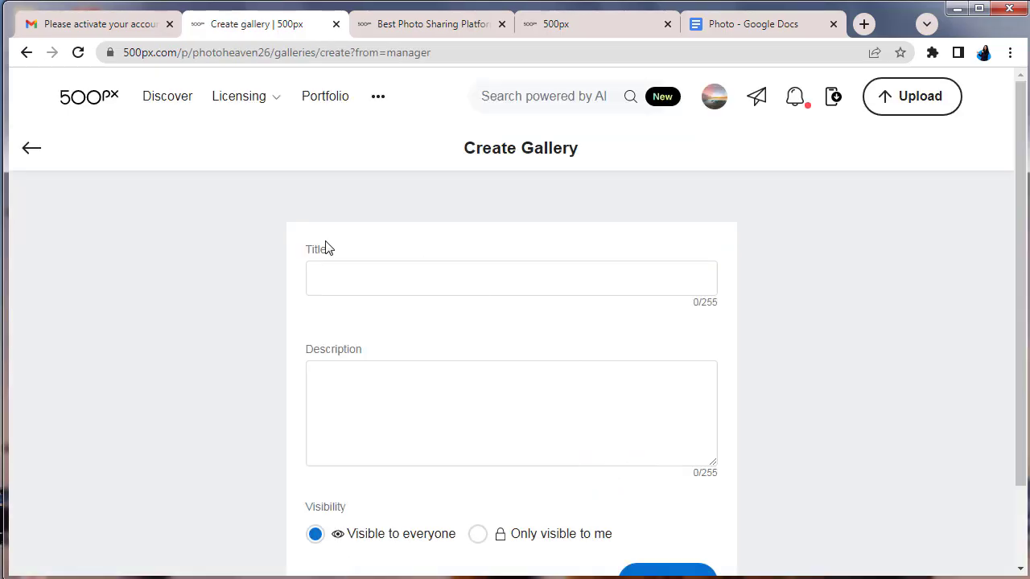
scroll(554, 315, "down", 2)
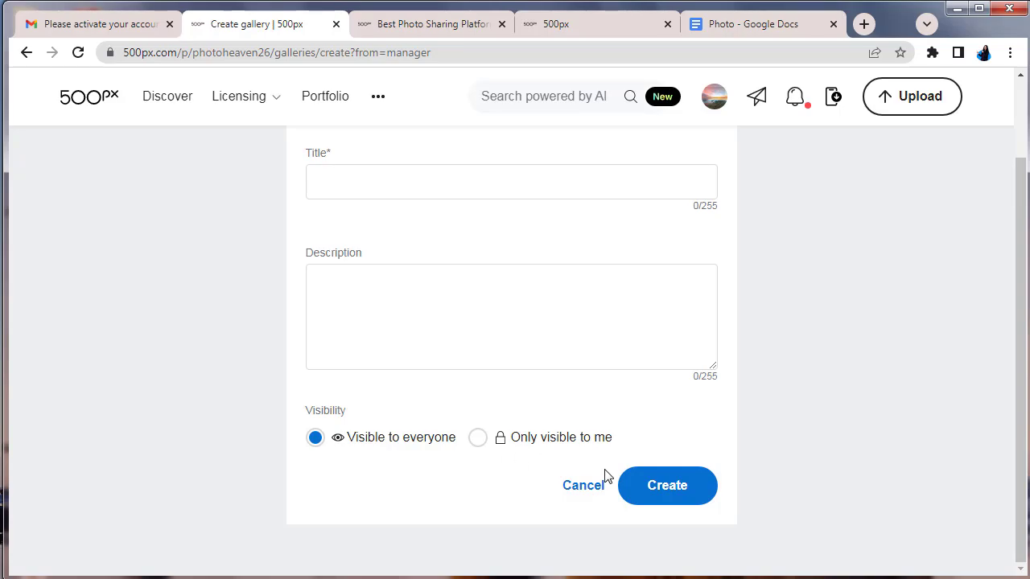
scroll(511, 307, "up", 1)
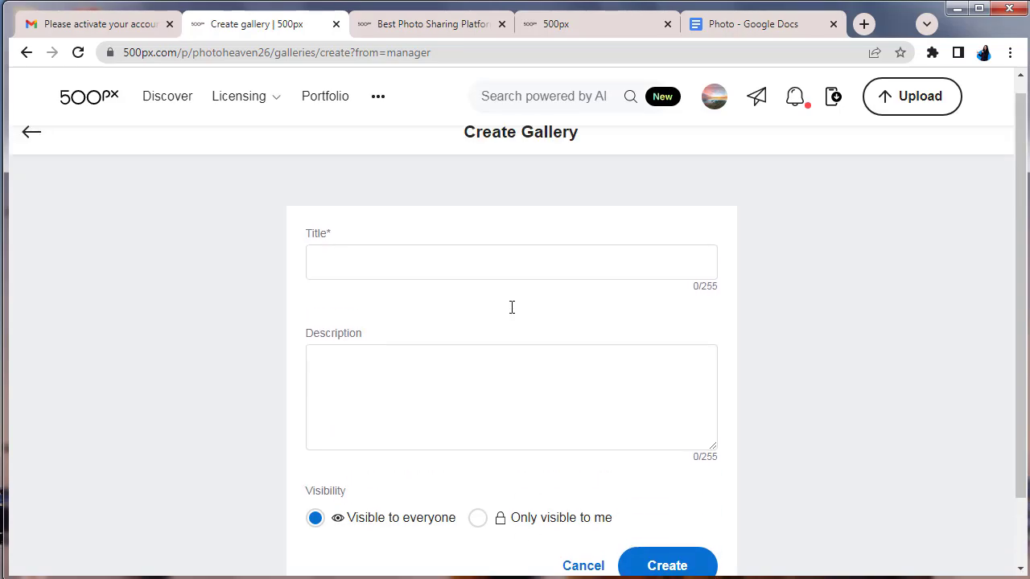
scroll(509, 314, "down", 1)
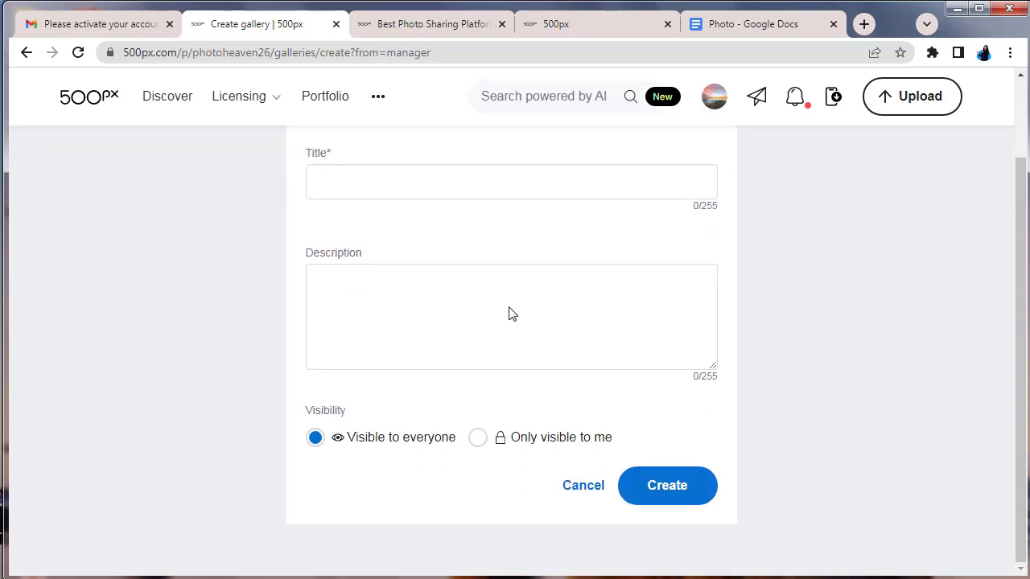
scroll(509, 314, "up", 1)
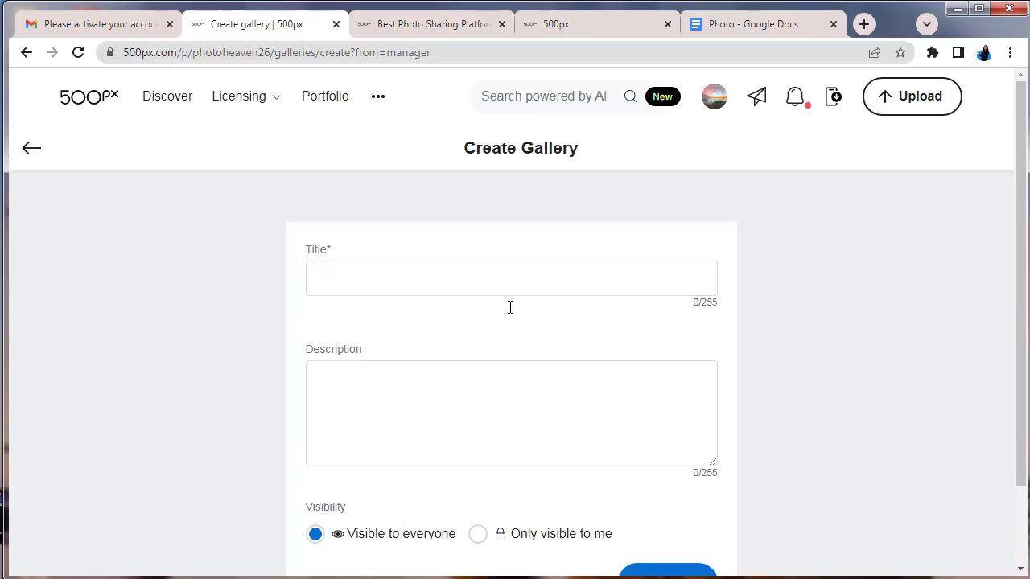
left_click(28, 144)
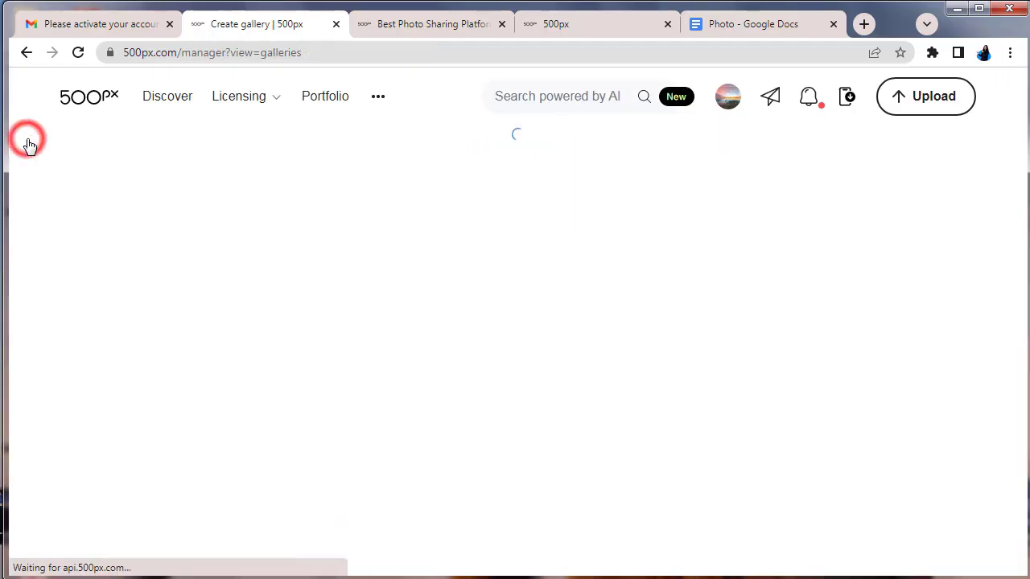
scroll(262, 270, "down", 2)
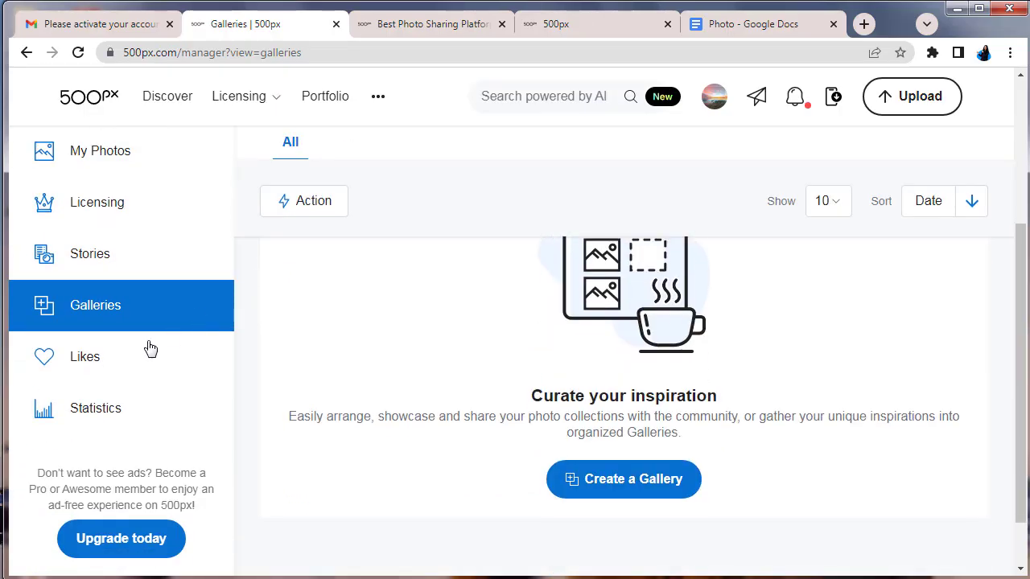
Look over the account's Statistics page
left_click(98, 405)
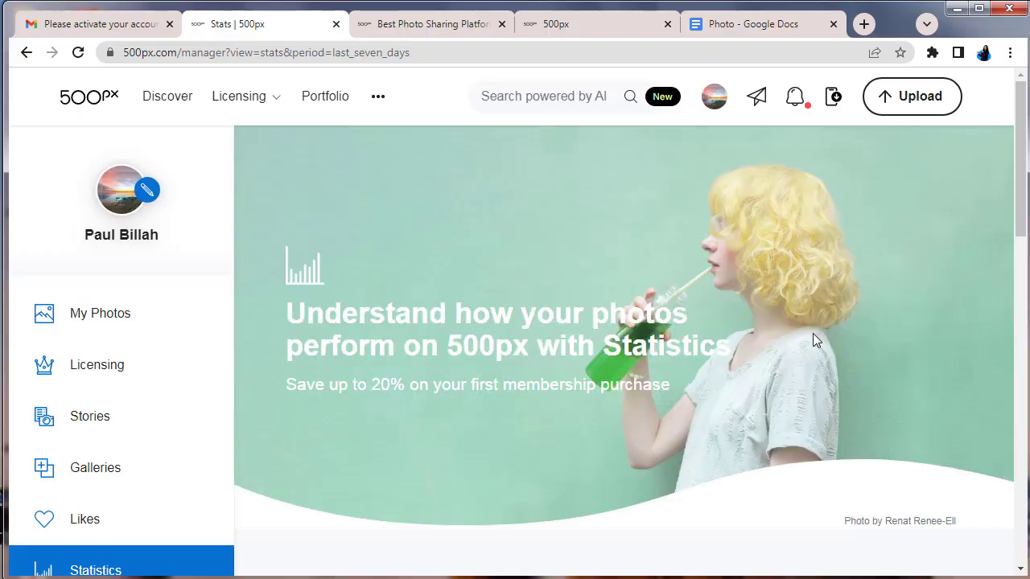
scroll(813, 338, "down", 3)
scroll(814, 338, "down", 5)
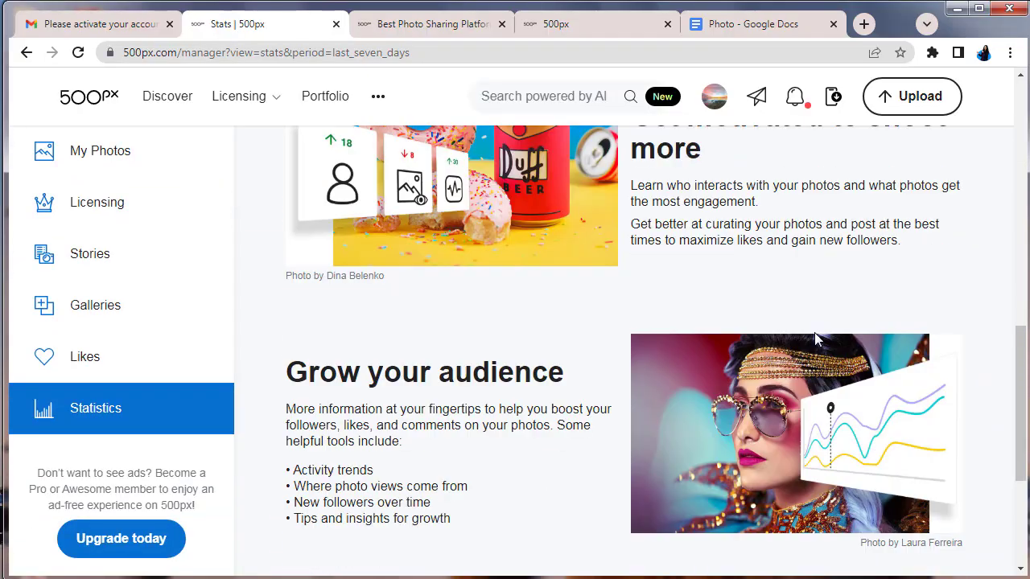
scroll(814, 338, "down", 4)
scroll(816, 339, "up", 1)
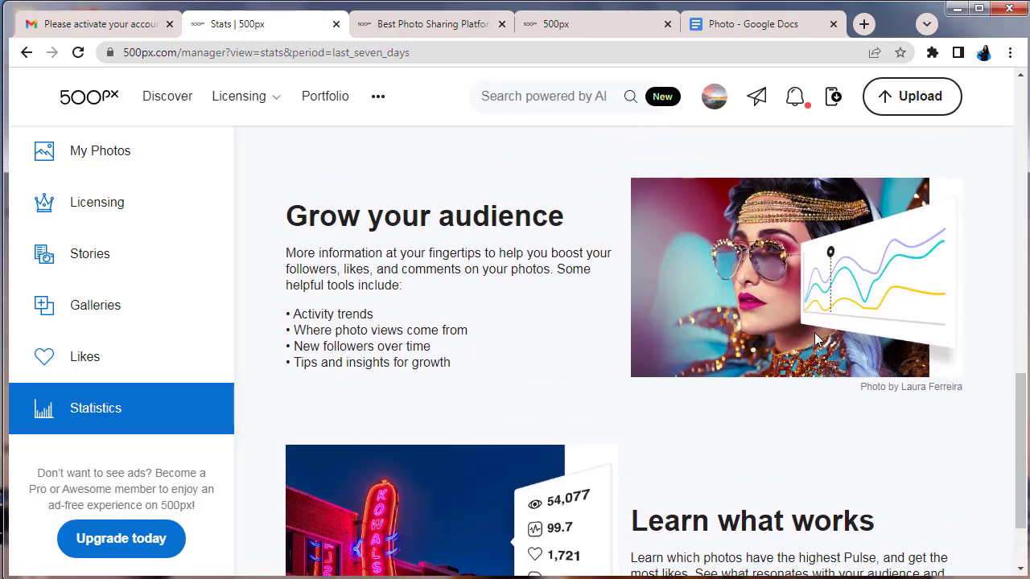
scroll(511, 338, "up", 11)
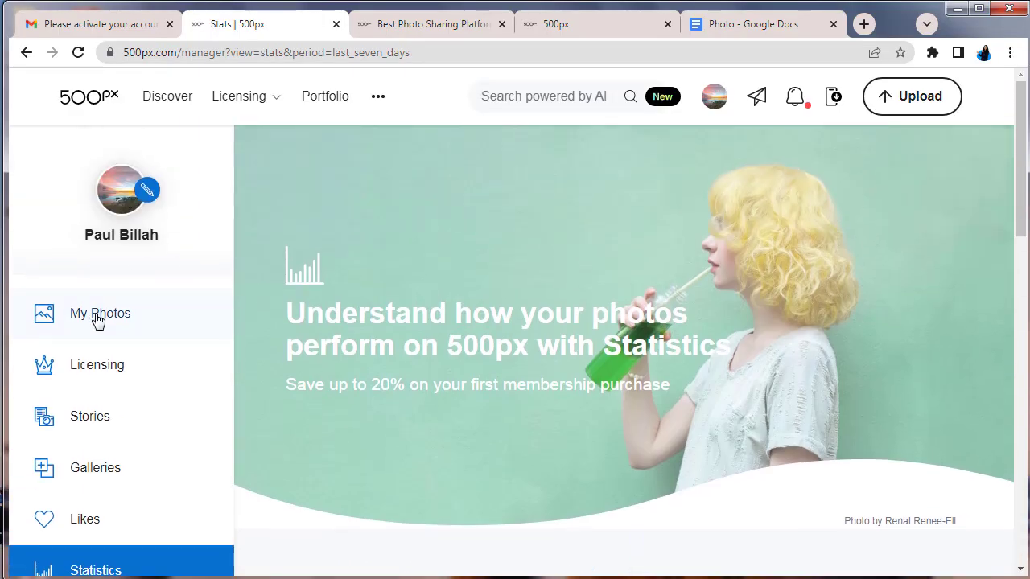
Return to My Photos and scroll the grid of all 9 photos
left_click(97, 317)
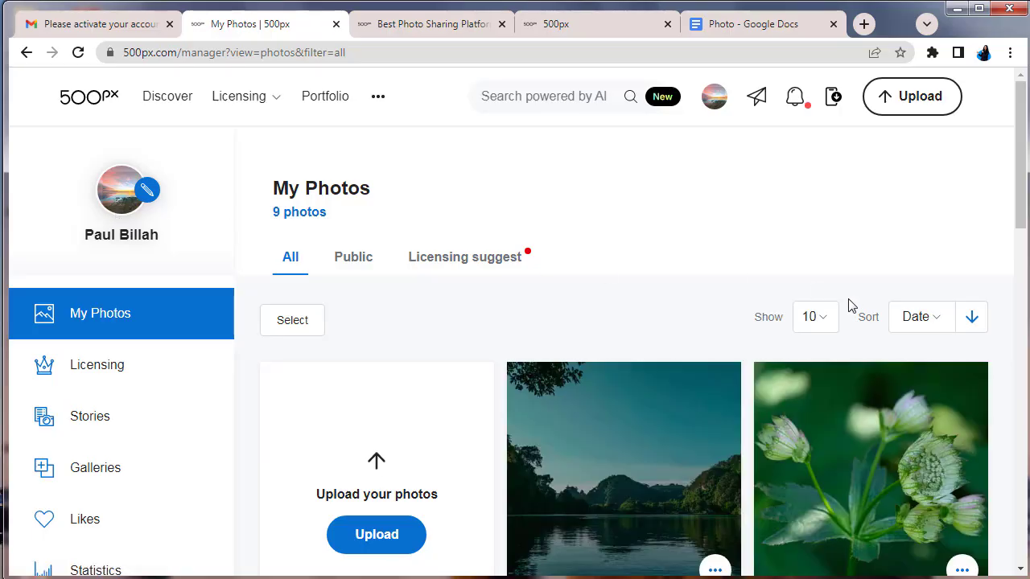
scroll(850, 306, "down", 4)
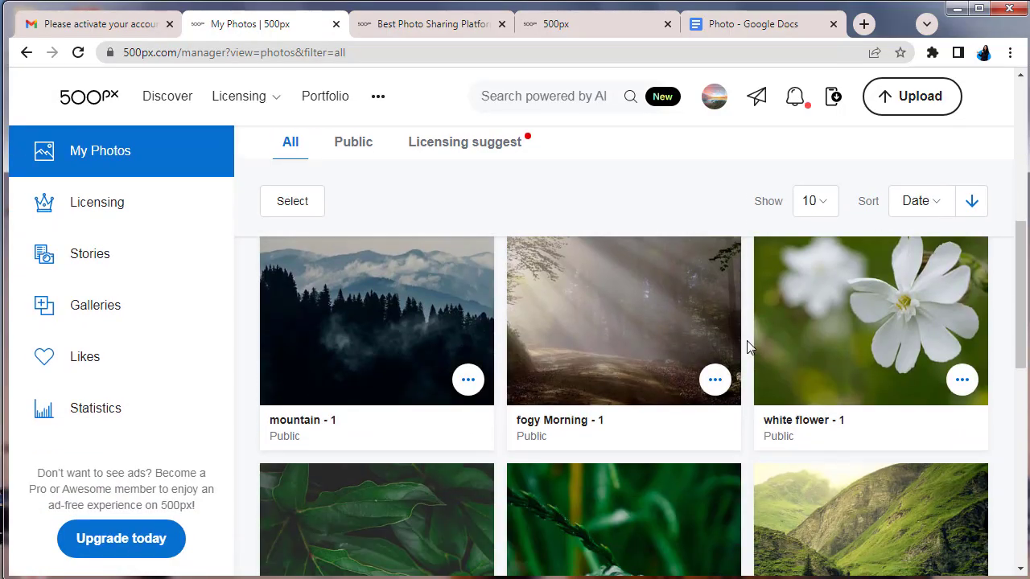
scroll(822, 393, "down", 2)
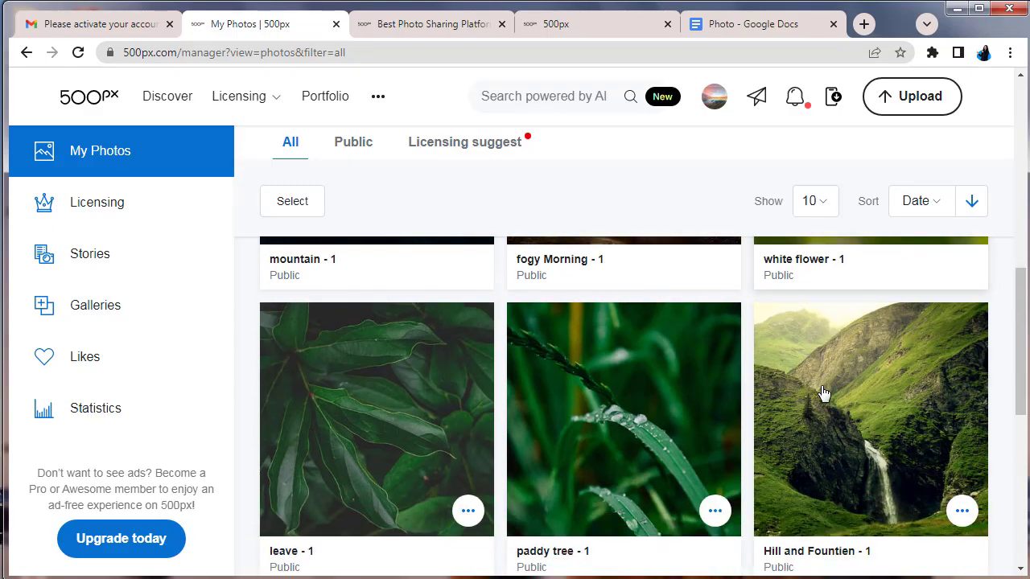